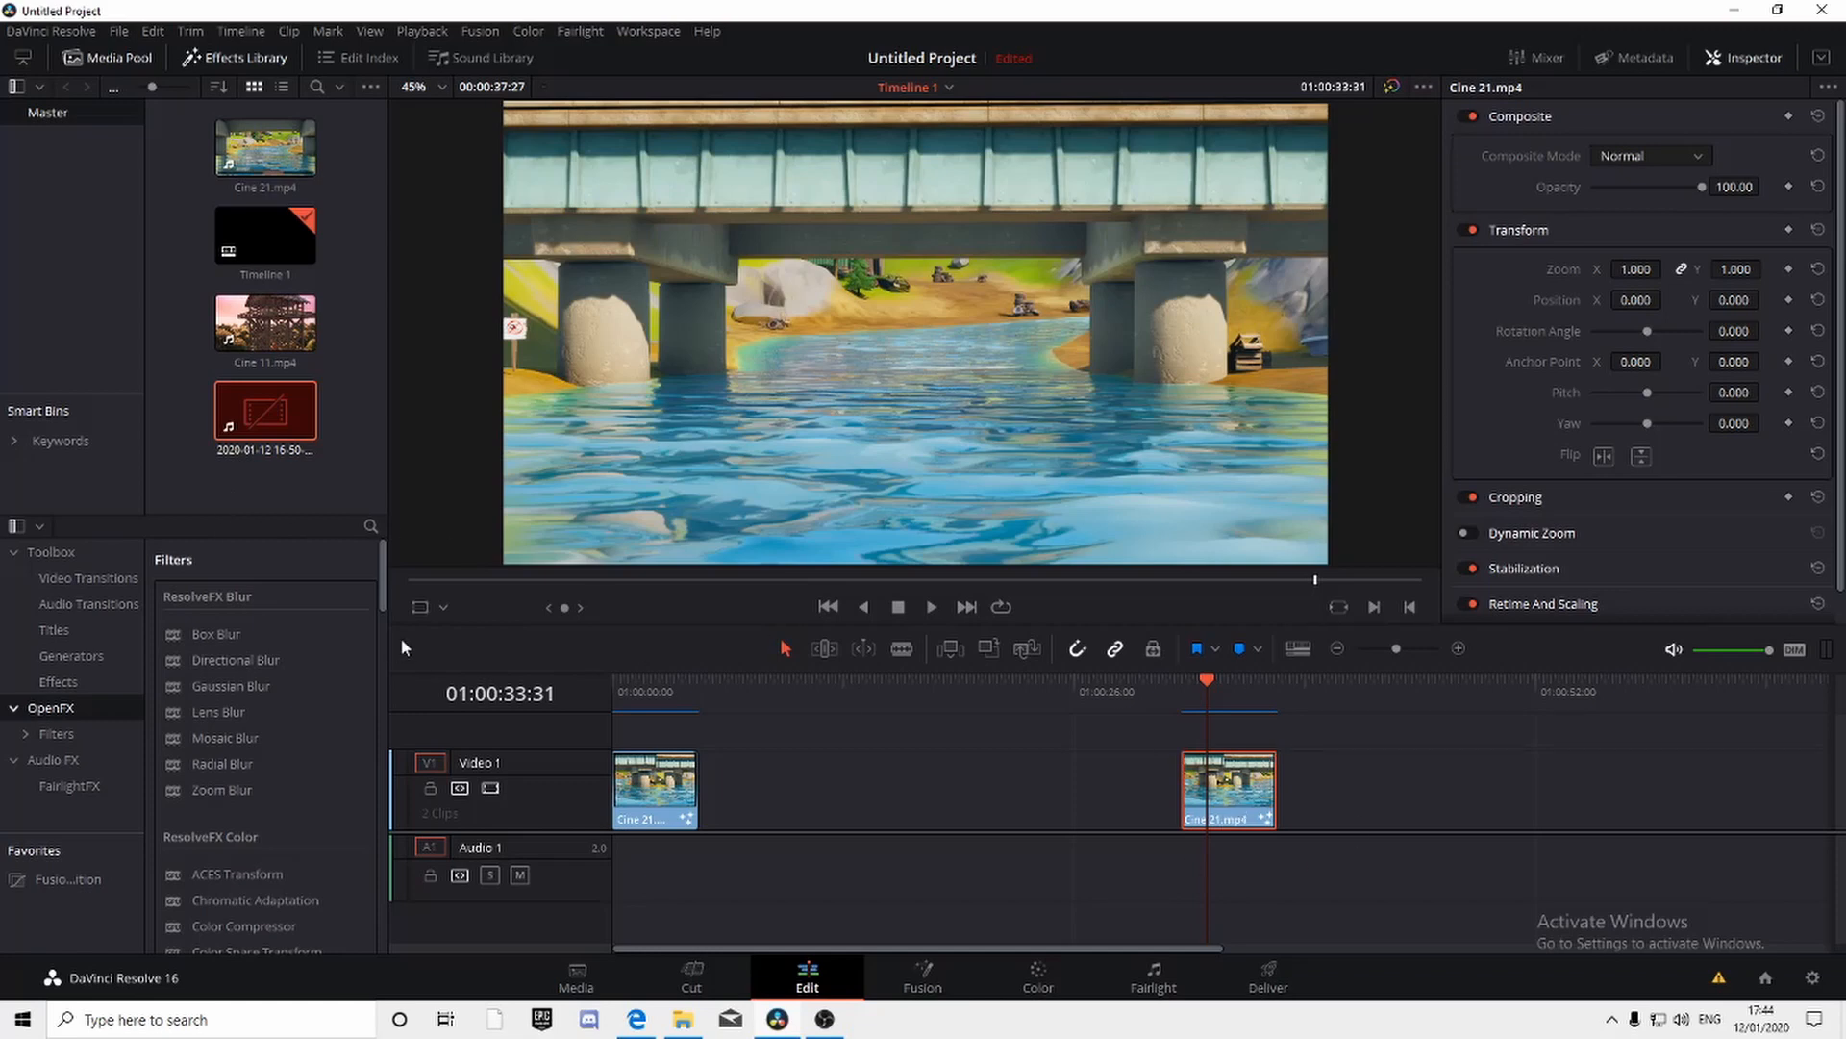
# Step: Play back the second Cine 21.mp4 clip on the timeline from its start and stop partway through it
pyautogui.rightClick(358, 478)
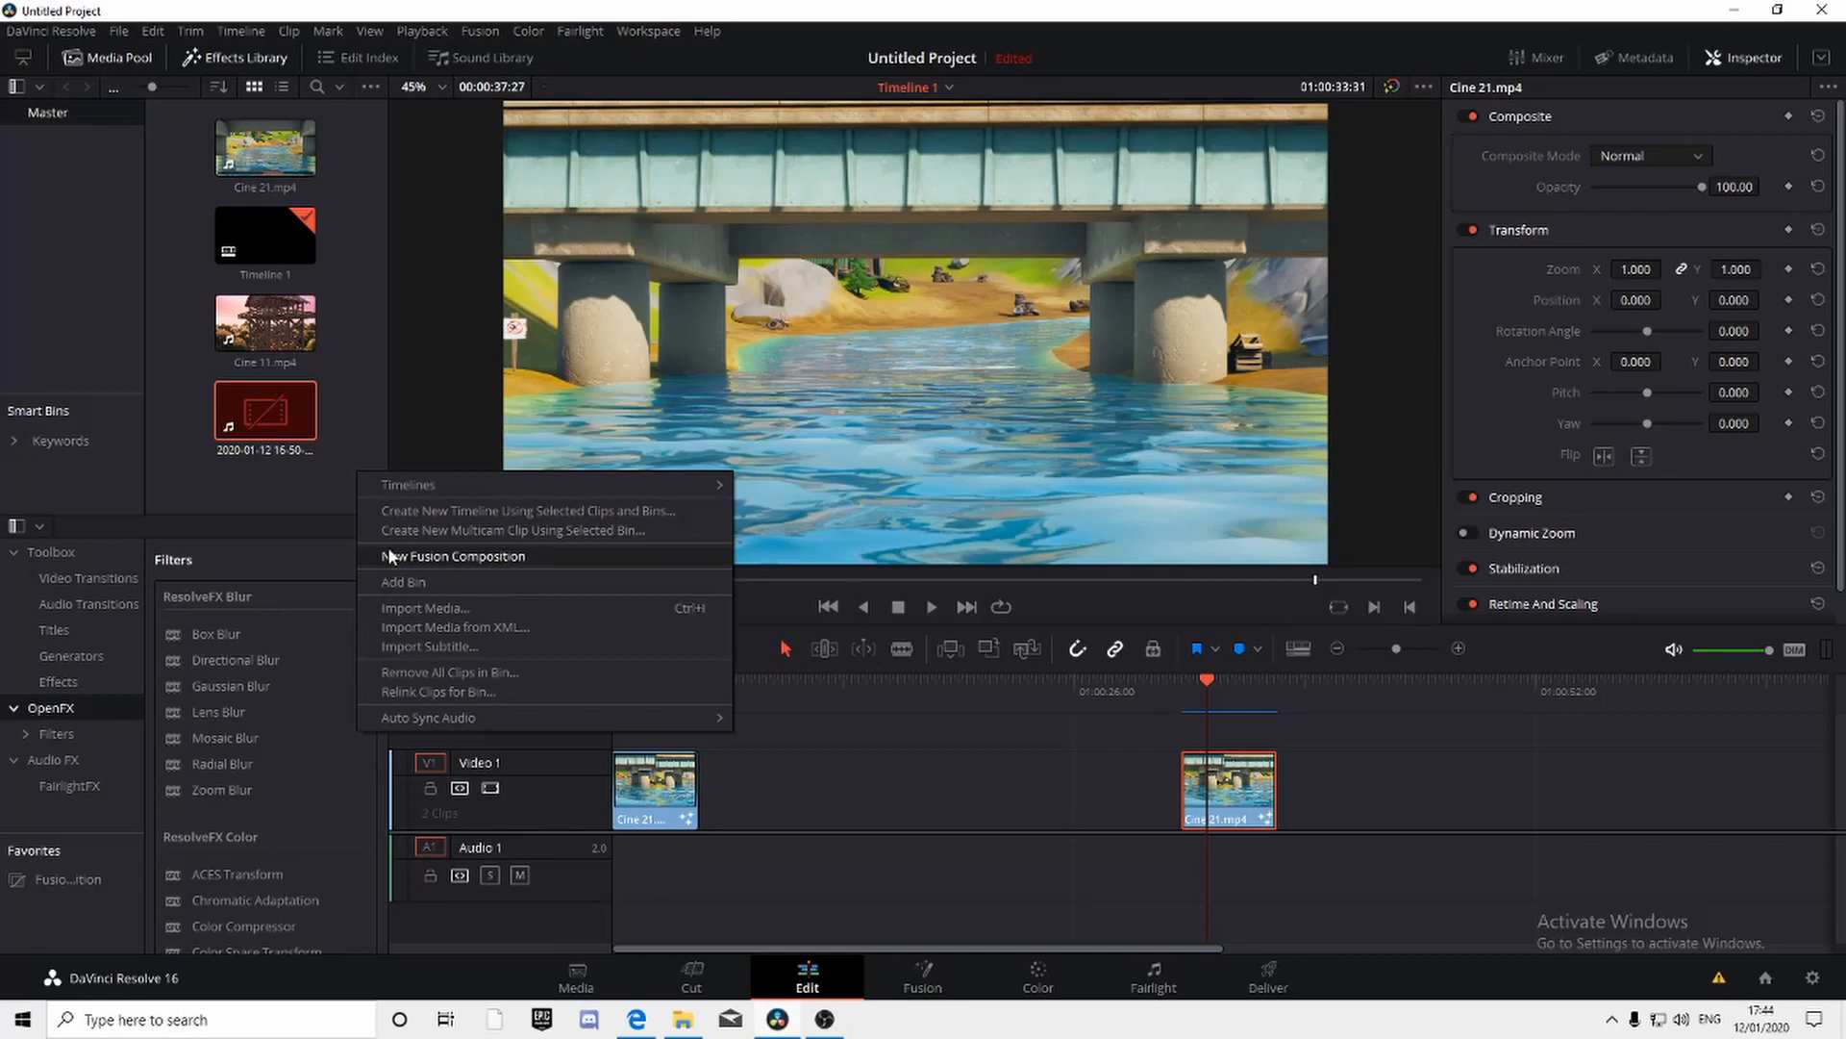
pyautogui.click(1260, 759)
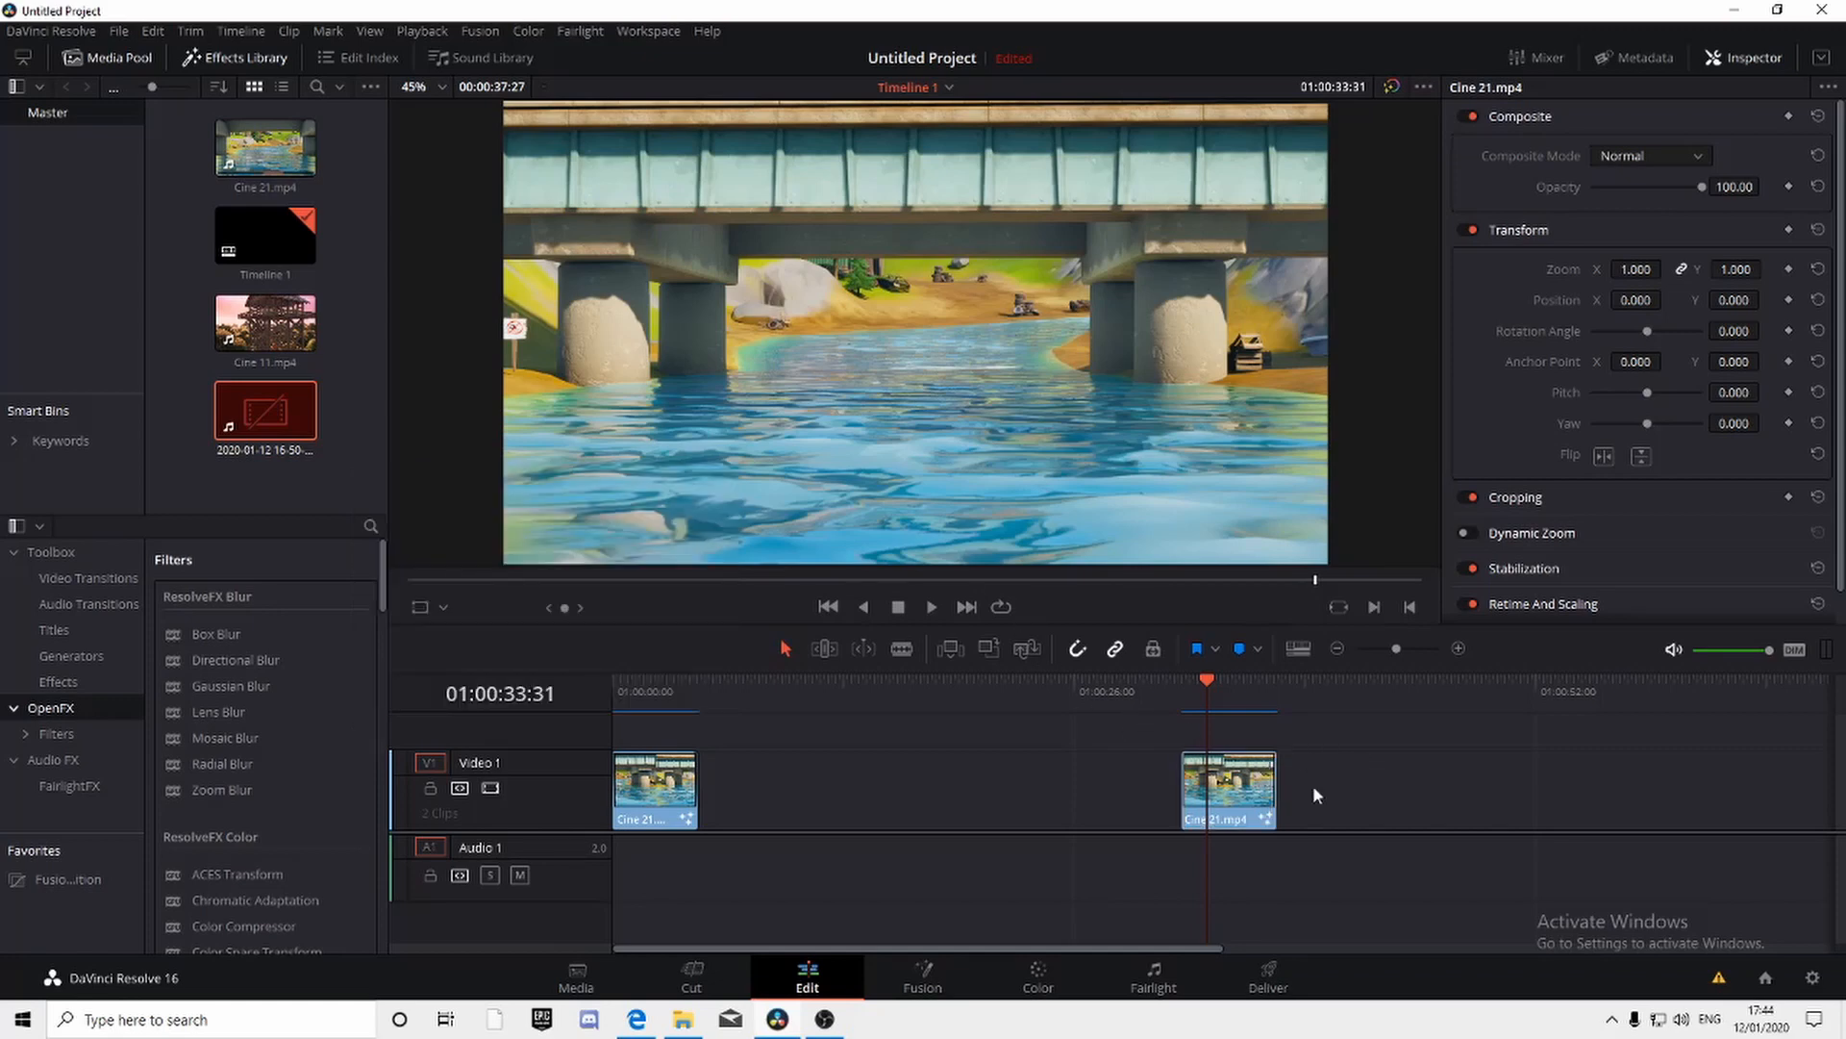
pyautogui.click(1204, 680)
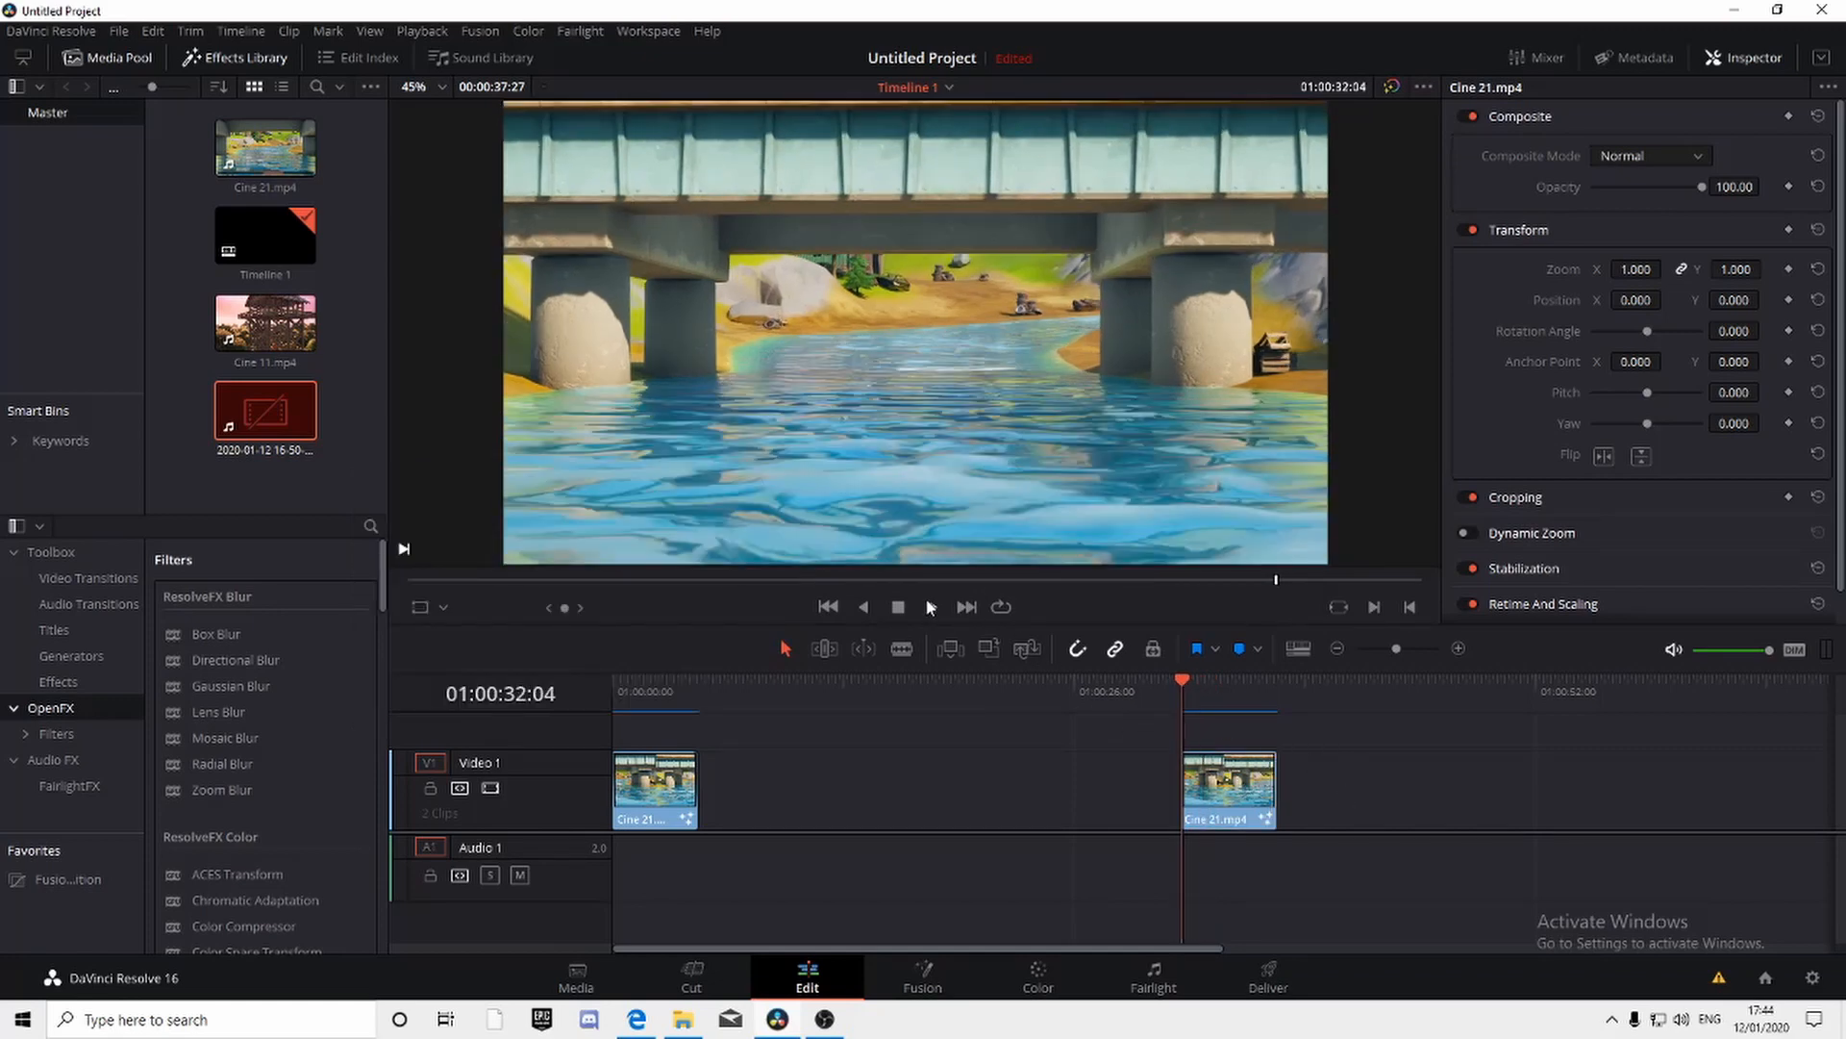
pyautogui.click(931, 606)
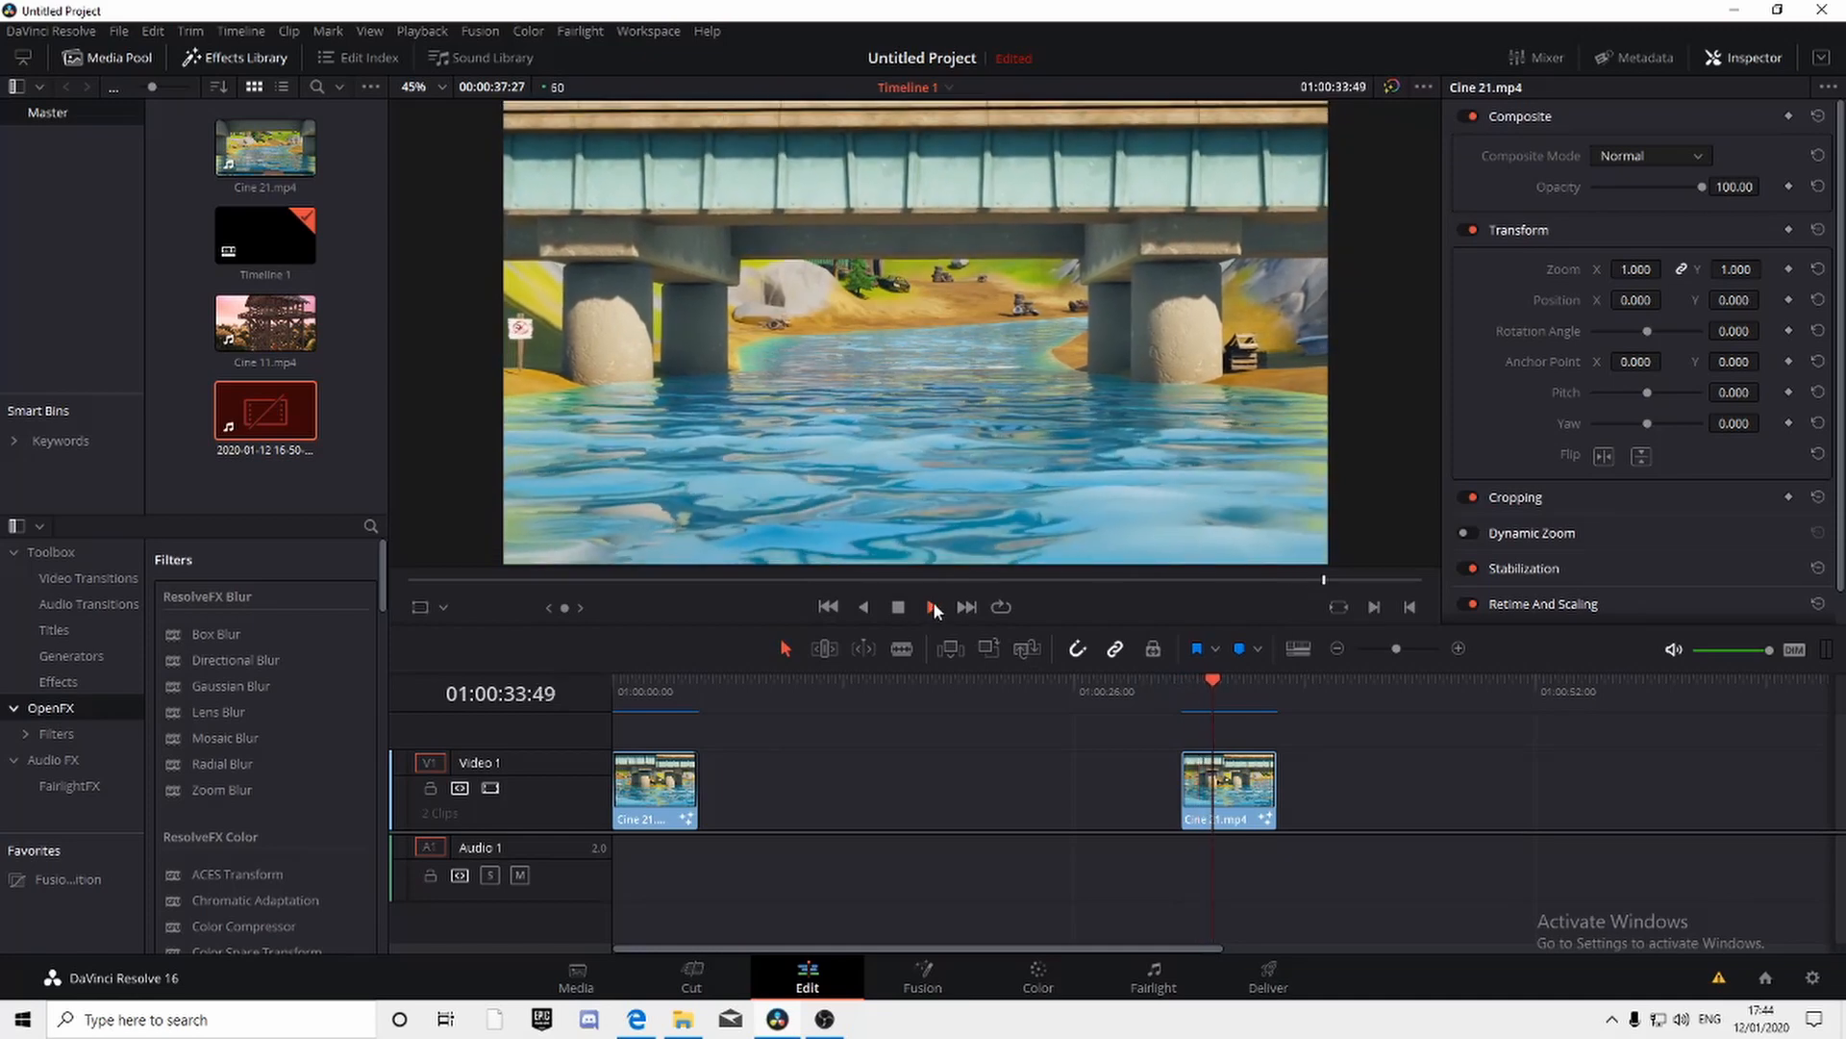
pyautogui.click(904, 609)
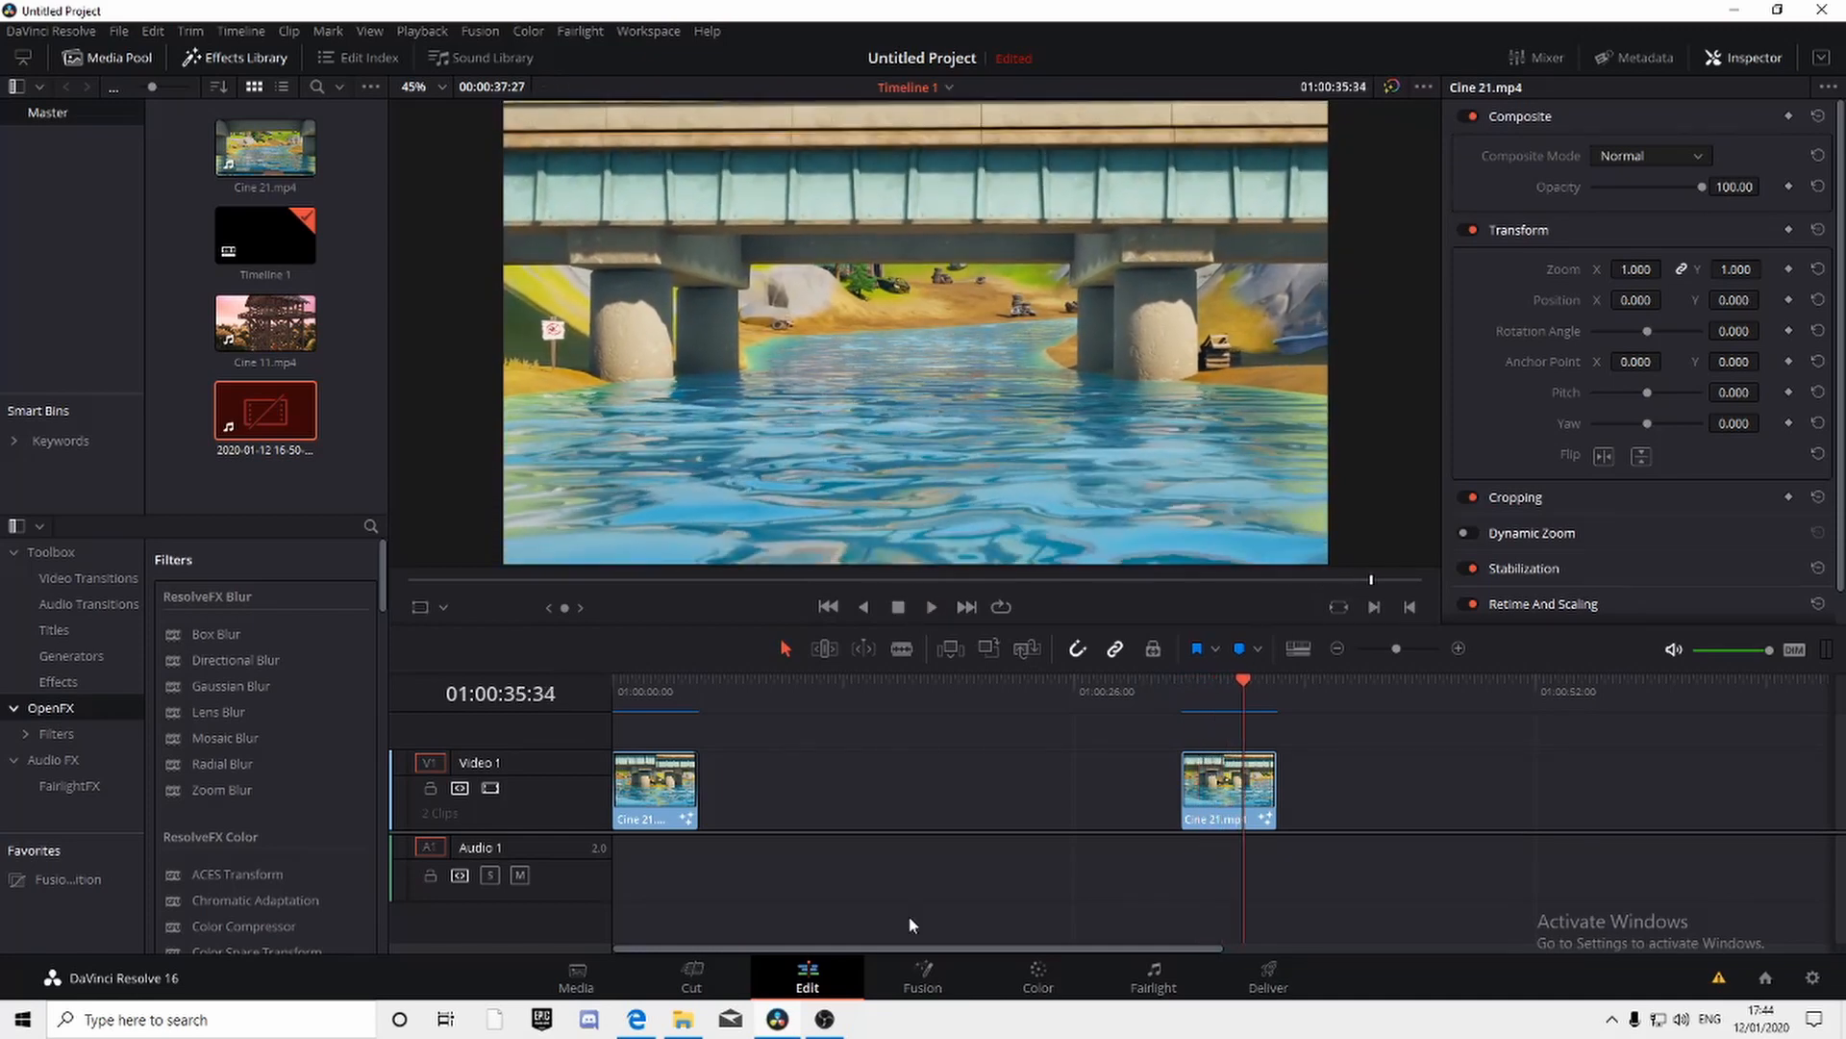
# Step: Open the second Cine 21.mp4 clip on the Fusion page and go to its first frame, 813
pyautogui.click(947, 973)
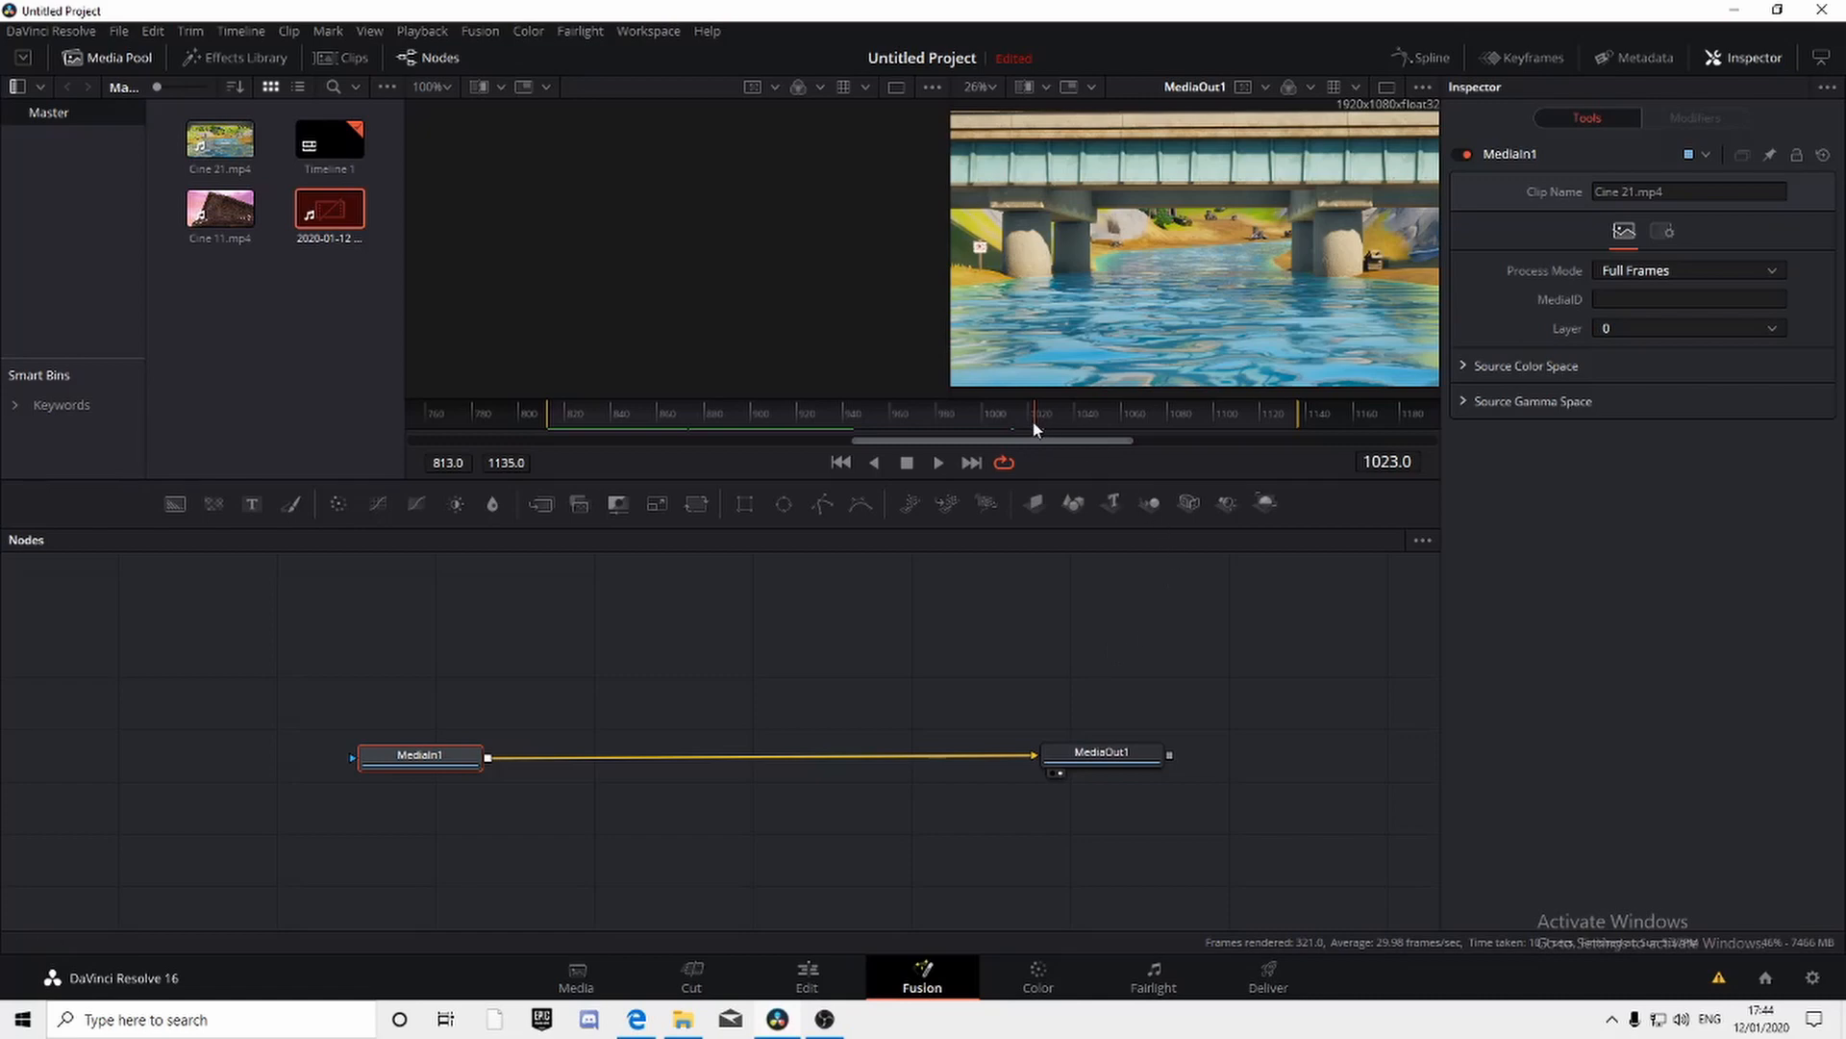
pyautogui.moveTo(1035, 428); pyautogui.dragTo(865, 443)
pyautogui.moveTo(659, 436); pyautogui.dragTo(554, 434)
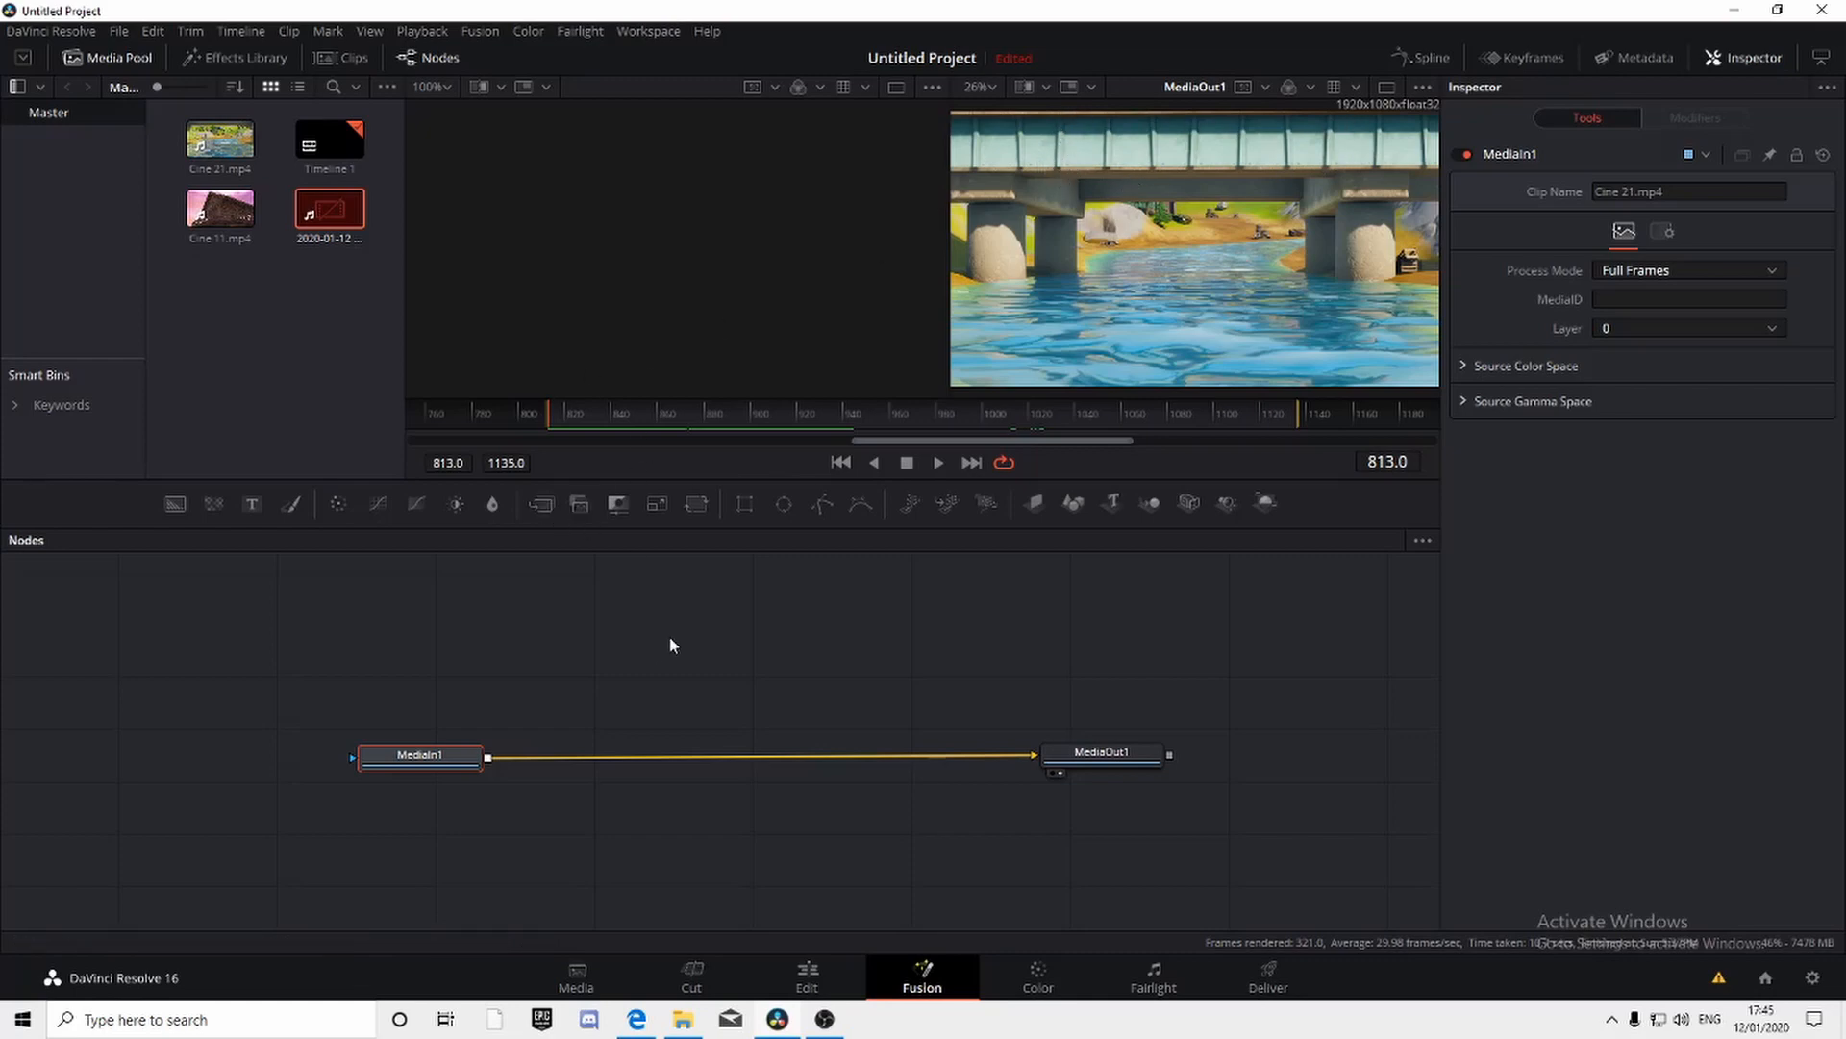
# Step: Insert a Planar Tracker node midway between MediaIn1 and MediaOut1 and set its tracker to Hybrid Point/Area
pyautogui.hotkey('shift', 'space')
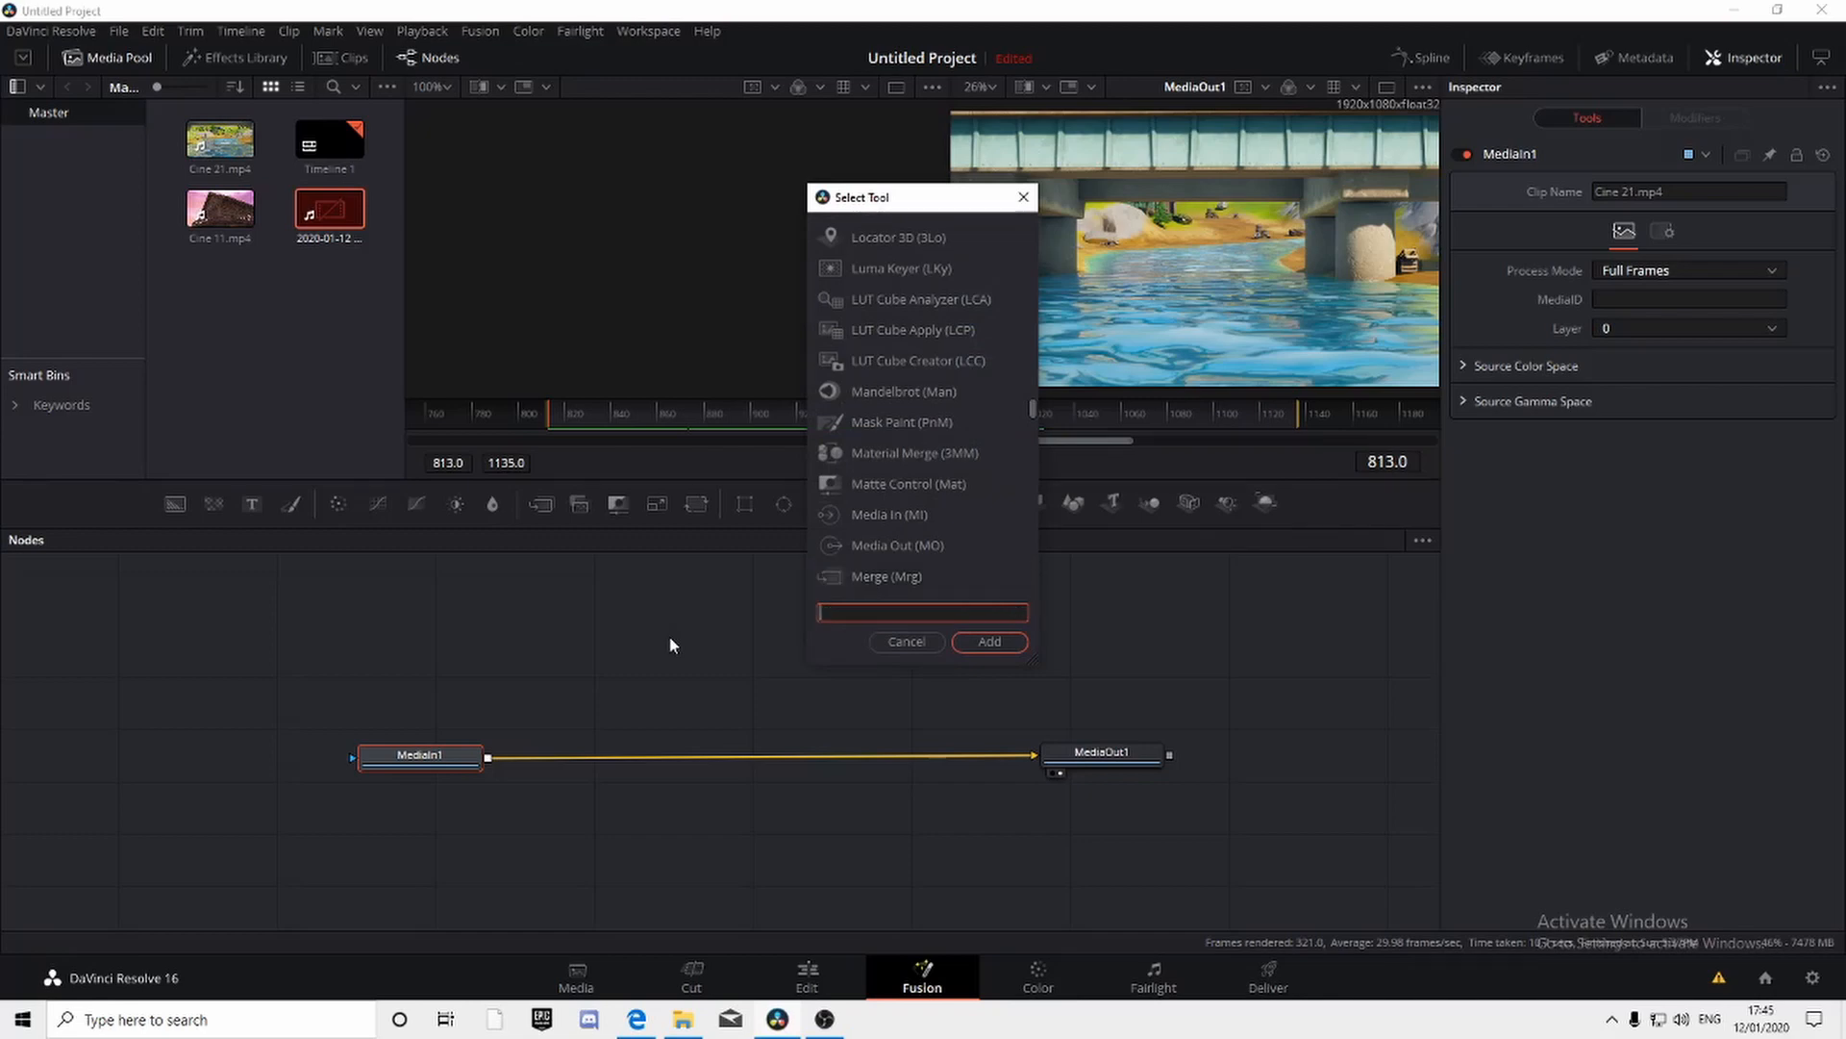
pyautogui.write('track')
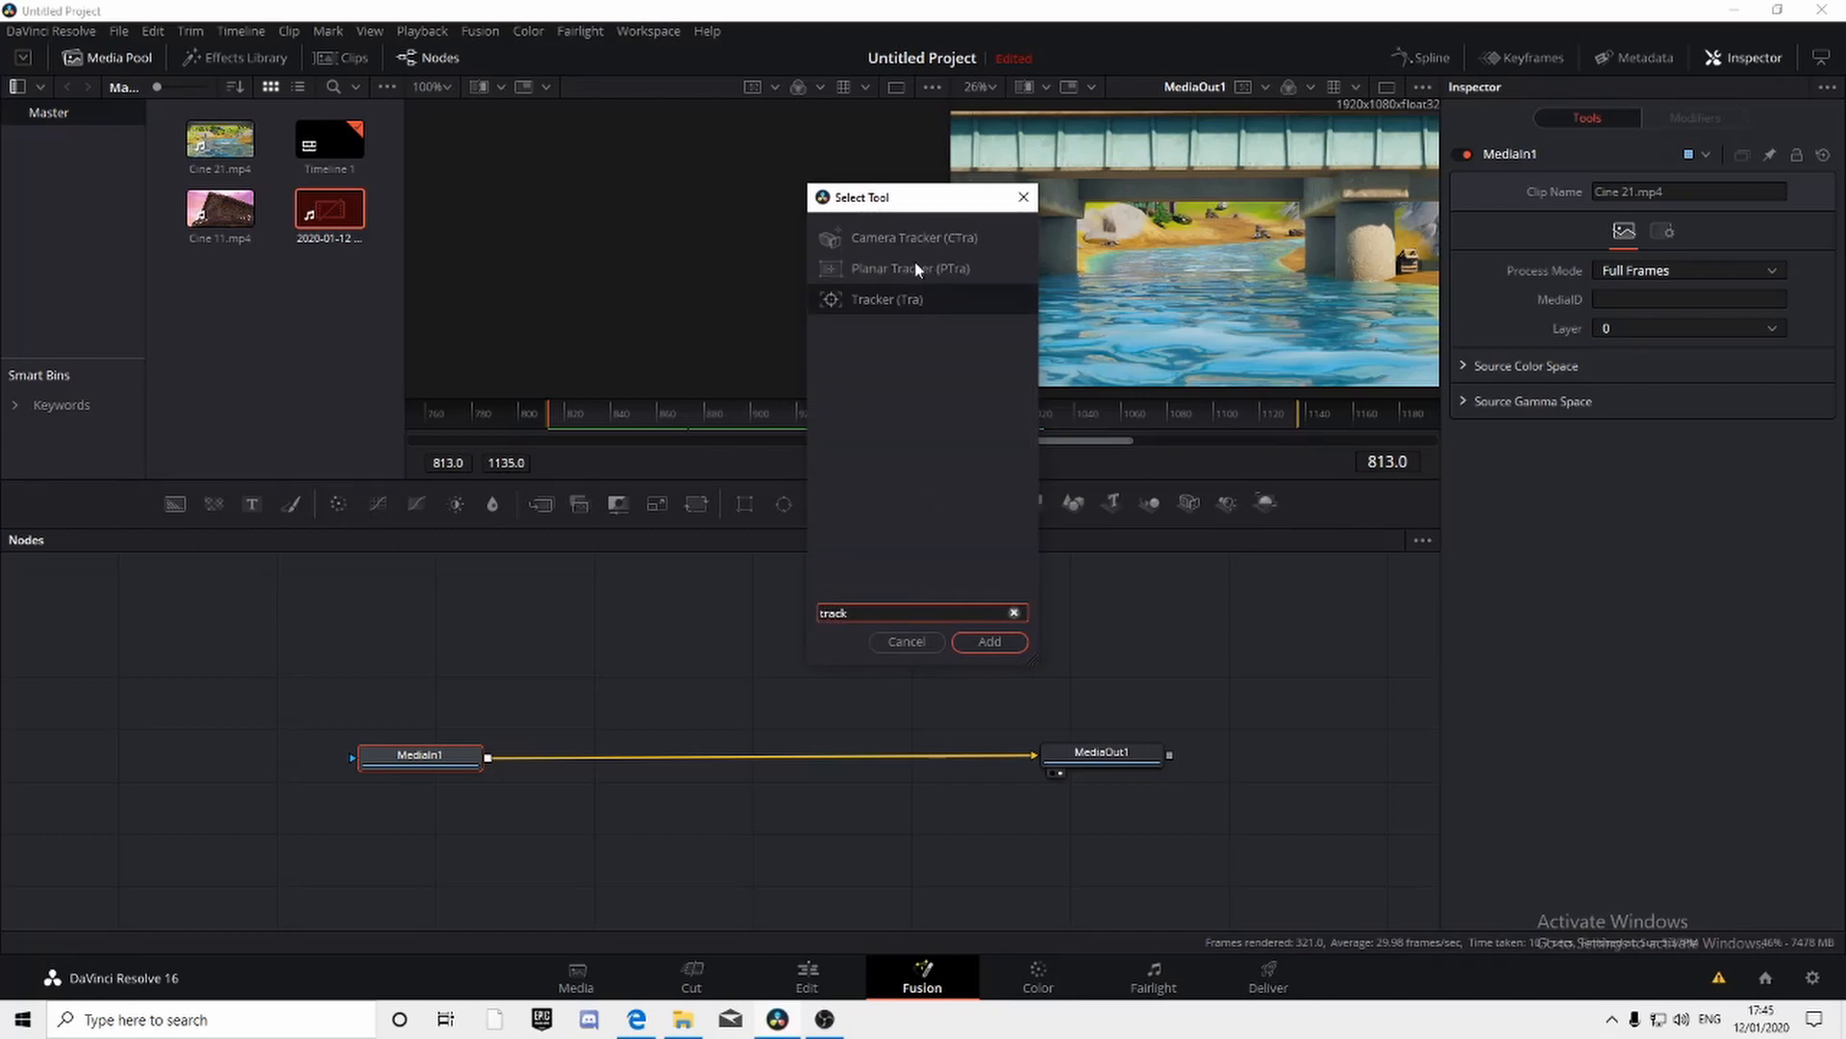
pyautogui.click(916, 268)
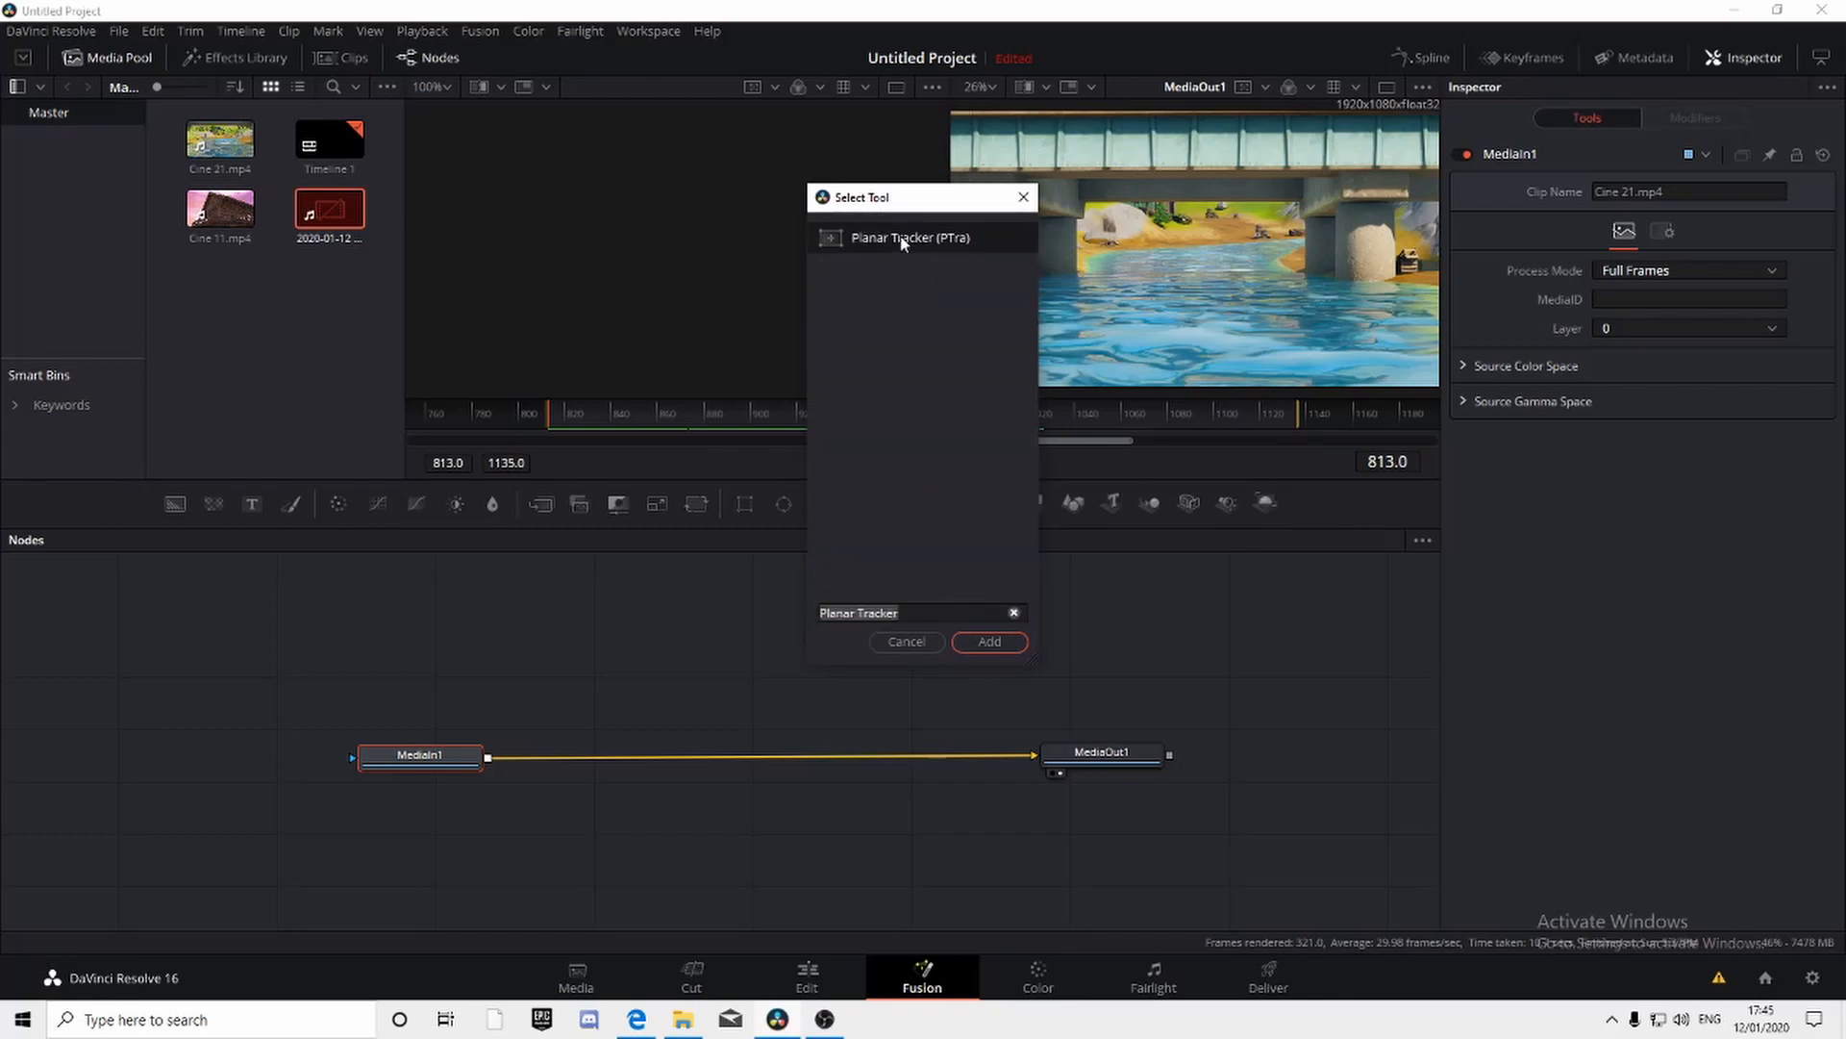
pyautogui.click(982, 642)
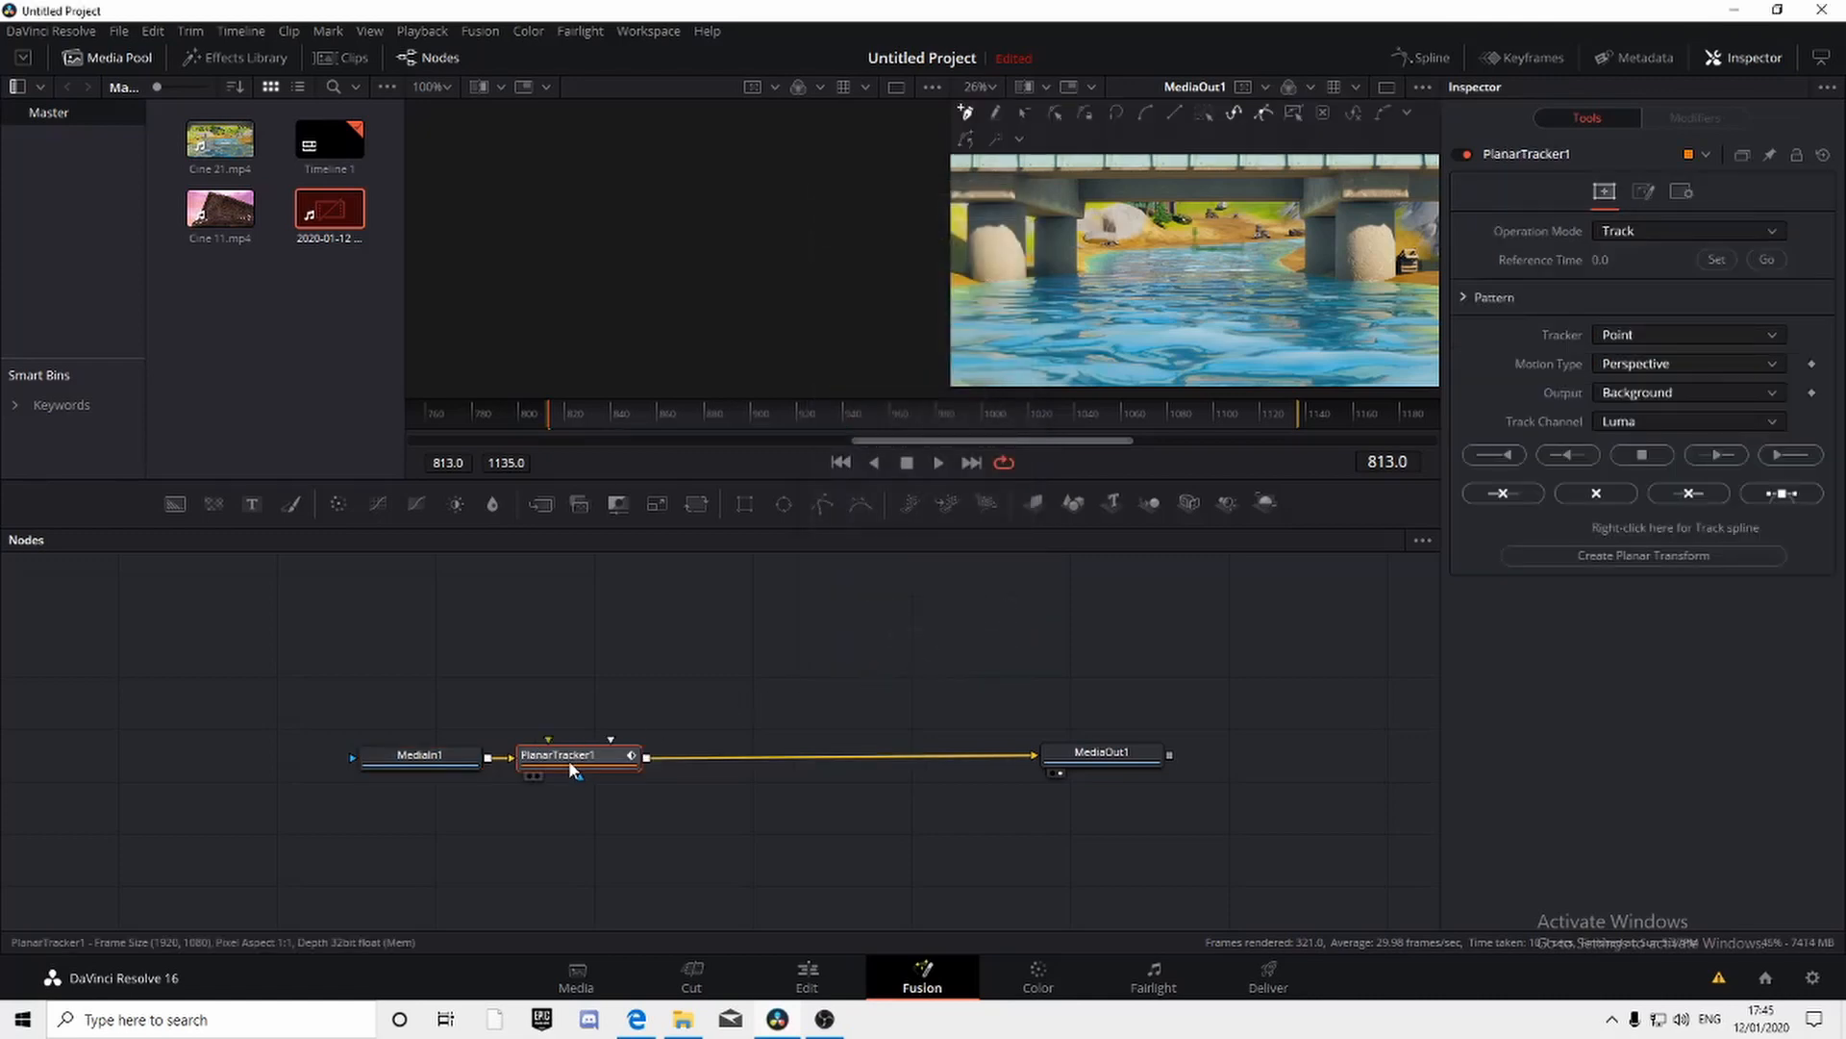
pyautogui.moveTo(568, 760); pyautogui.dragTo(763, 765)
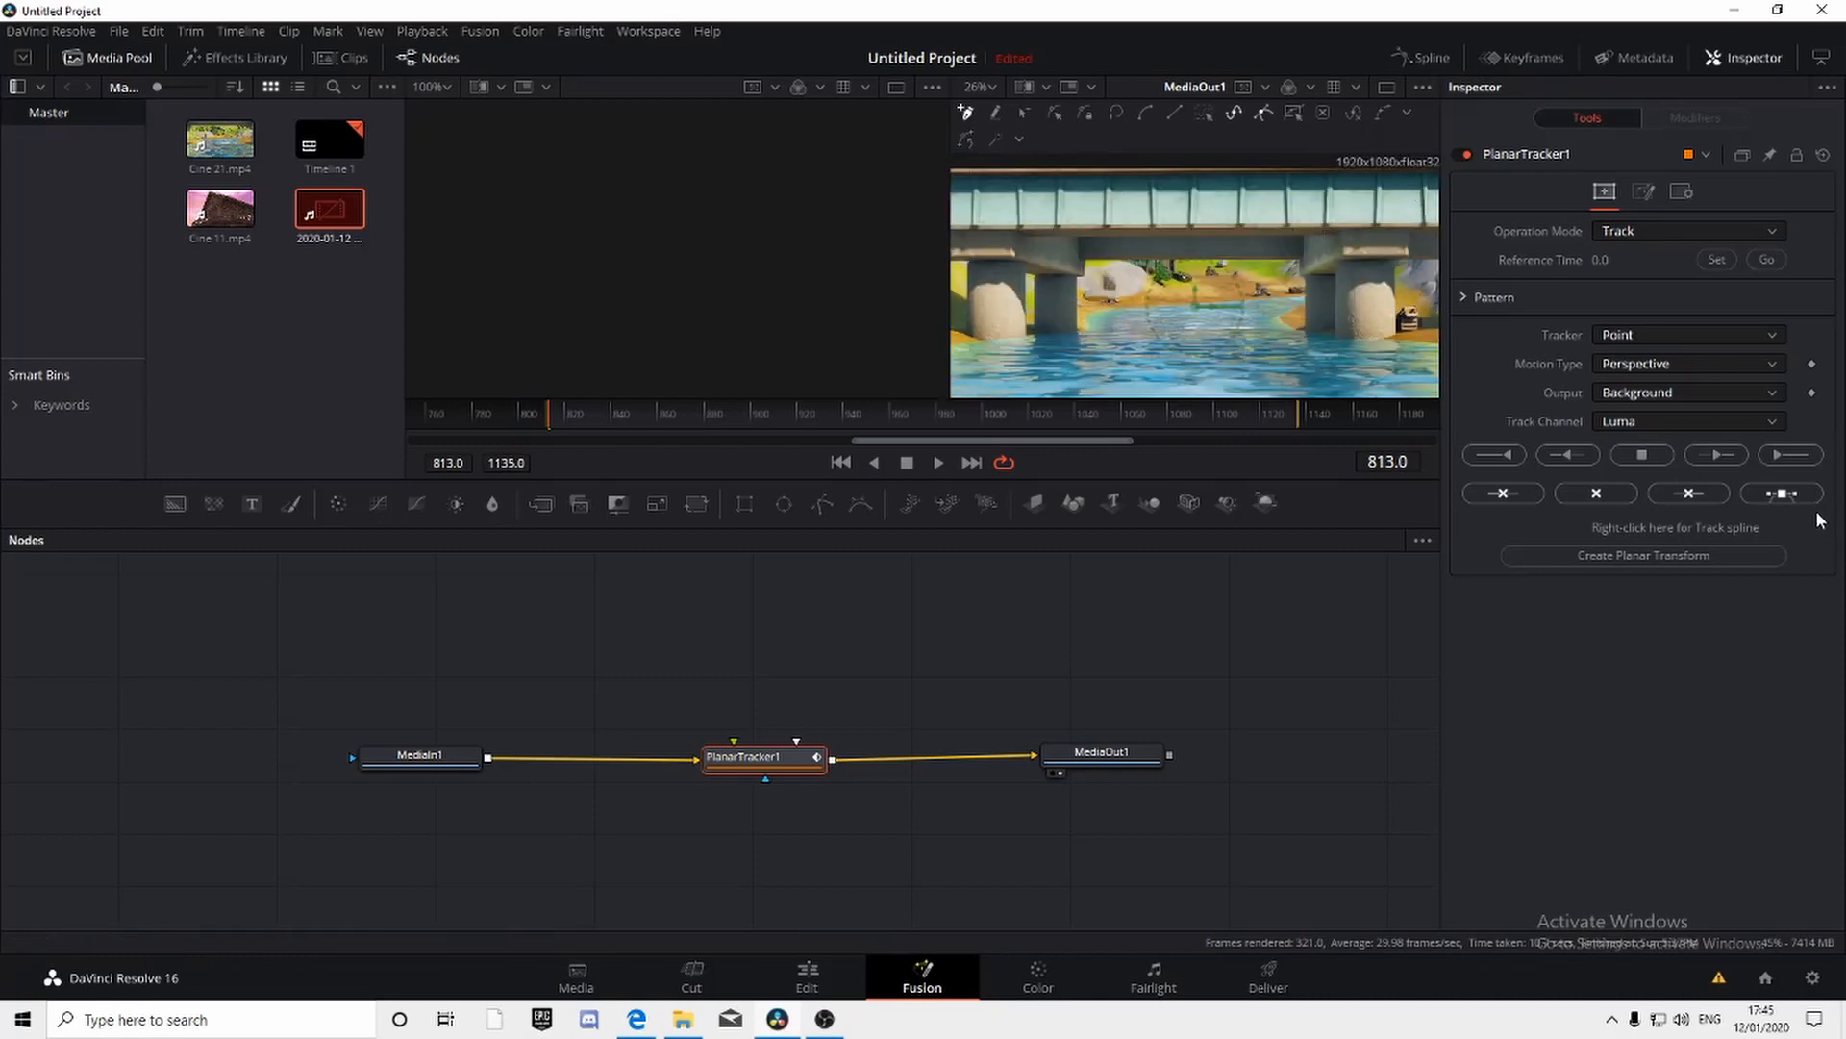
pyautogui.click(1673, 336)
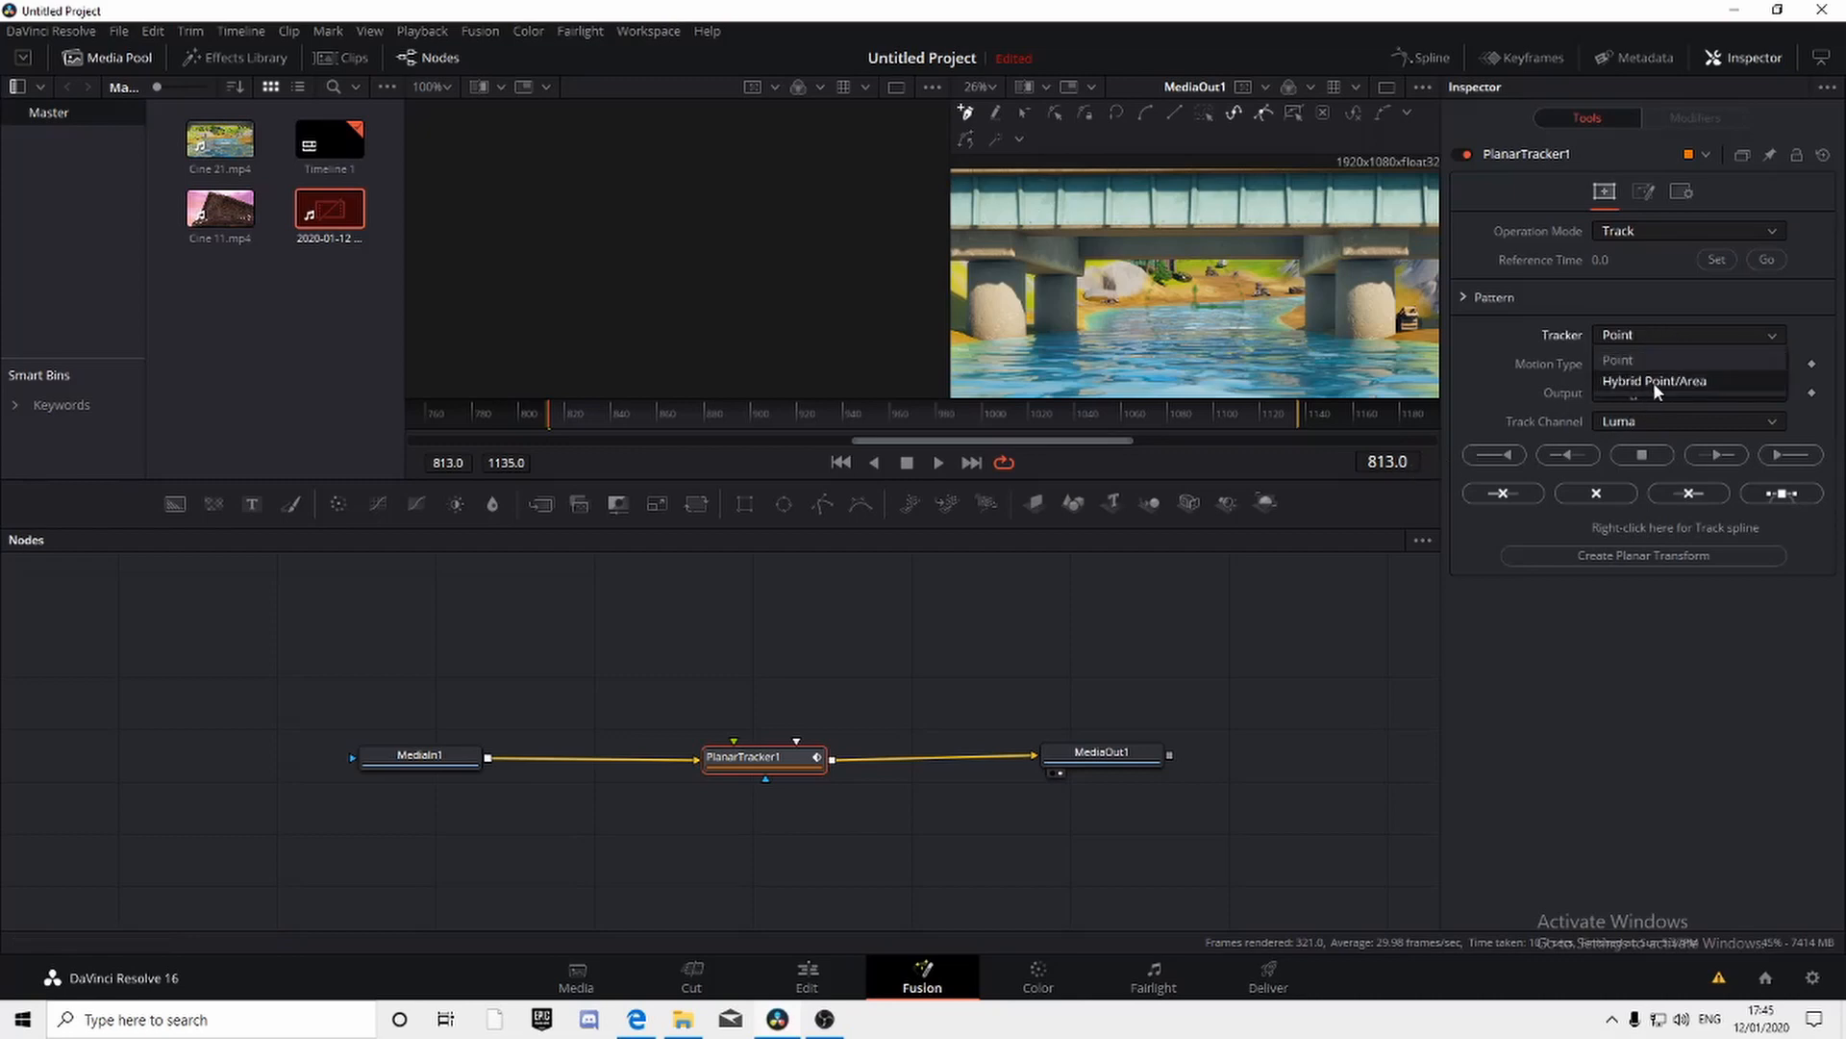
pyautogui.click(1656, 381)
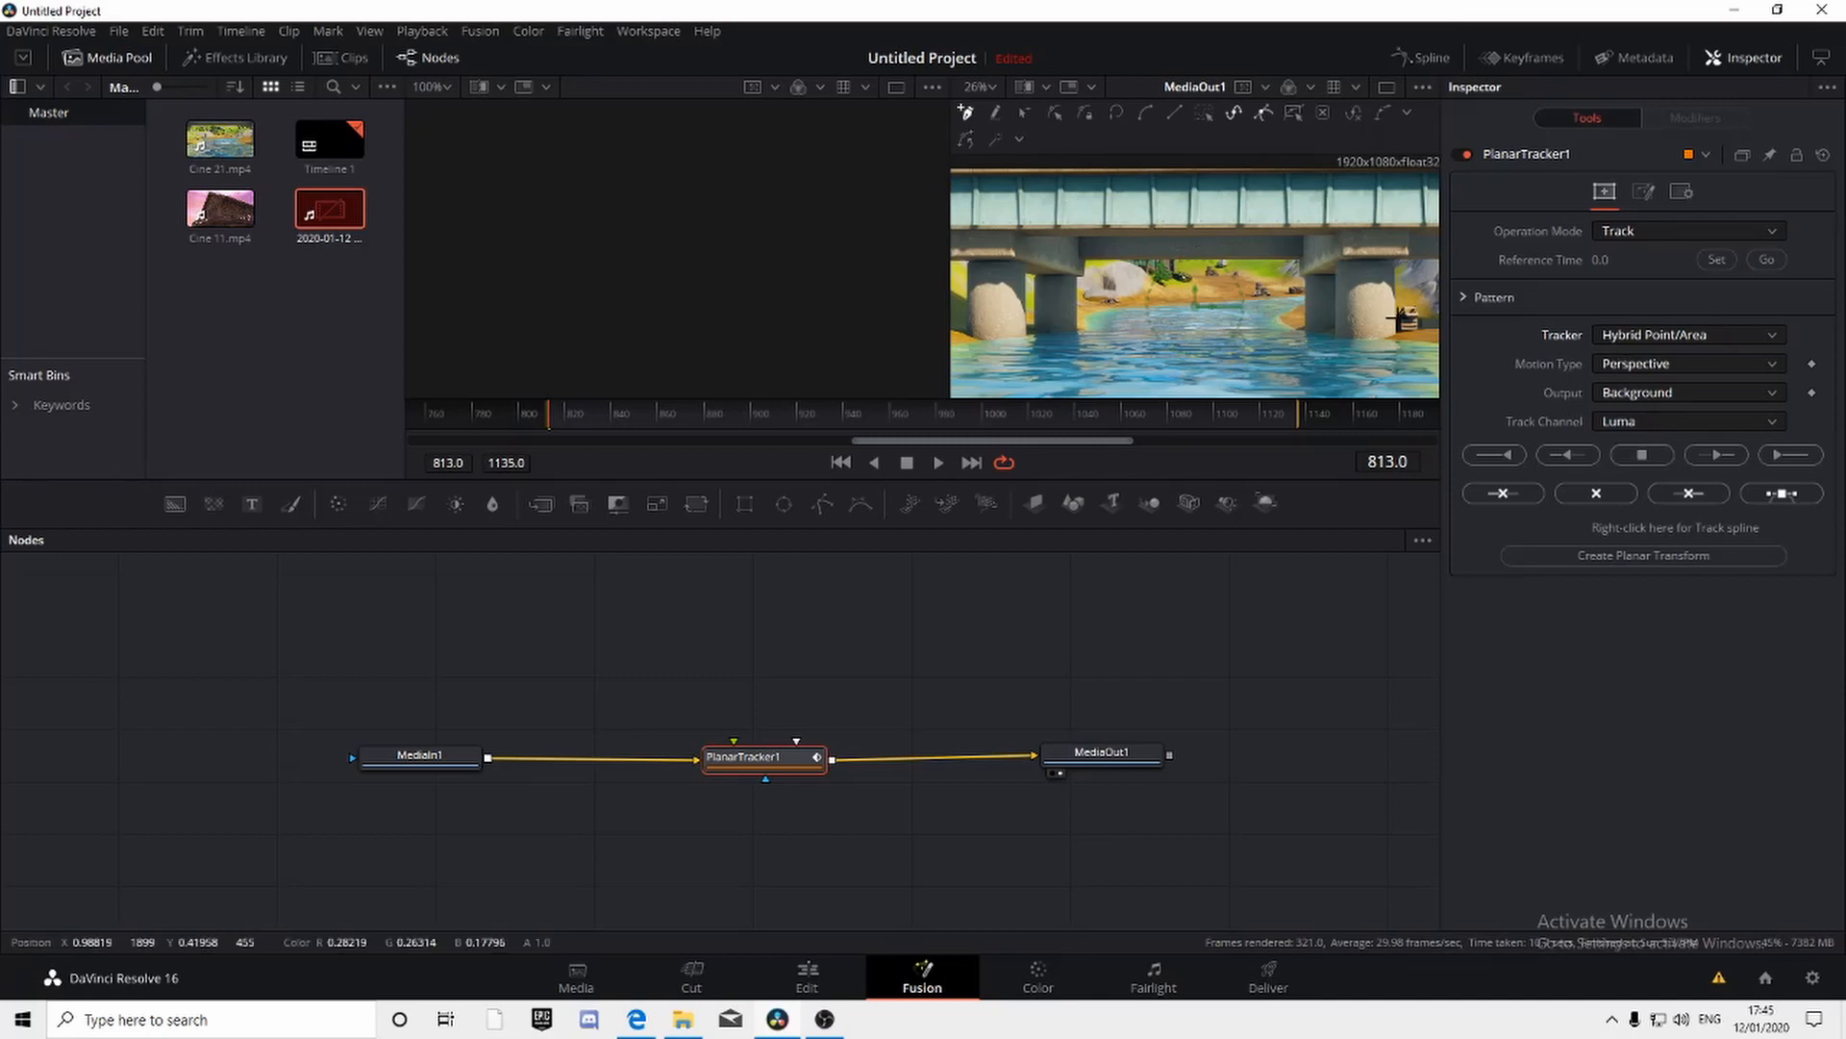
# Step: Outline the middle panels of the blue bridge girder with a closed polygon as the tracking pattern
pyautogui.click(967, 114)
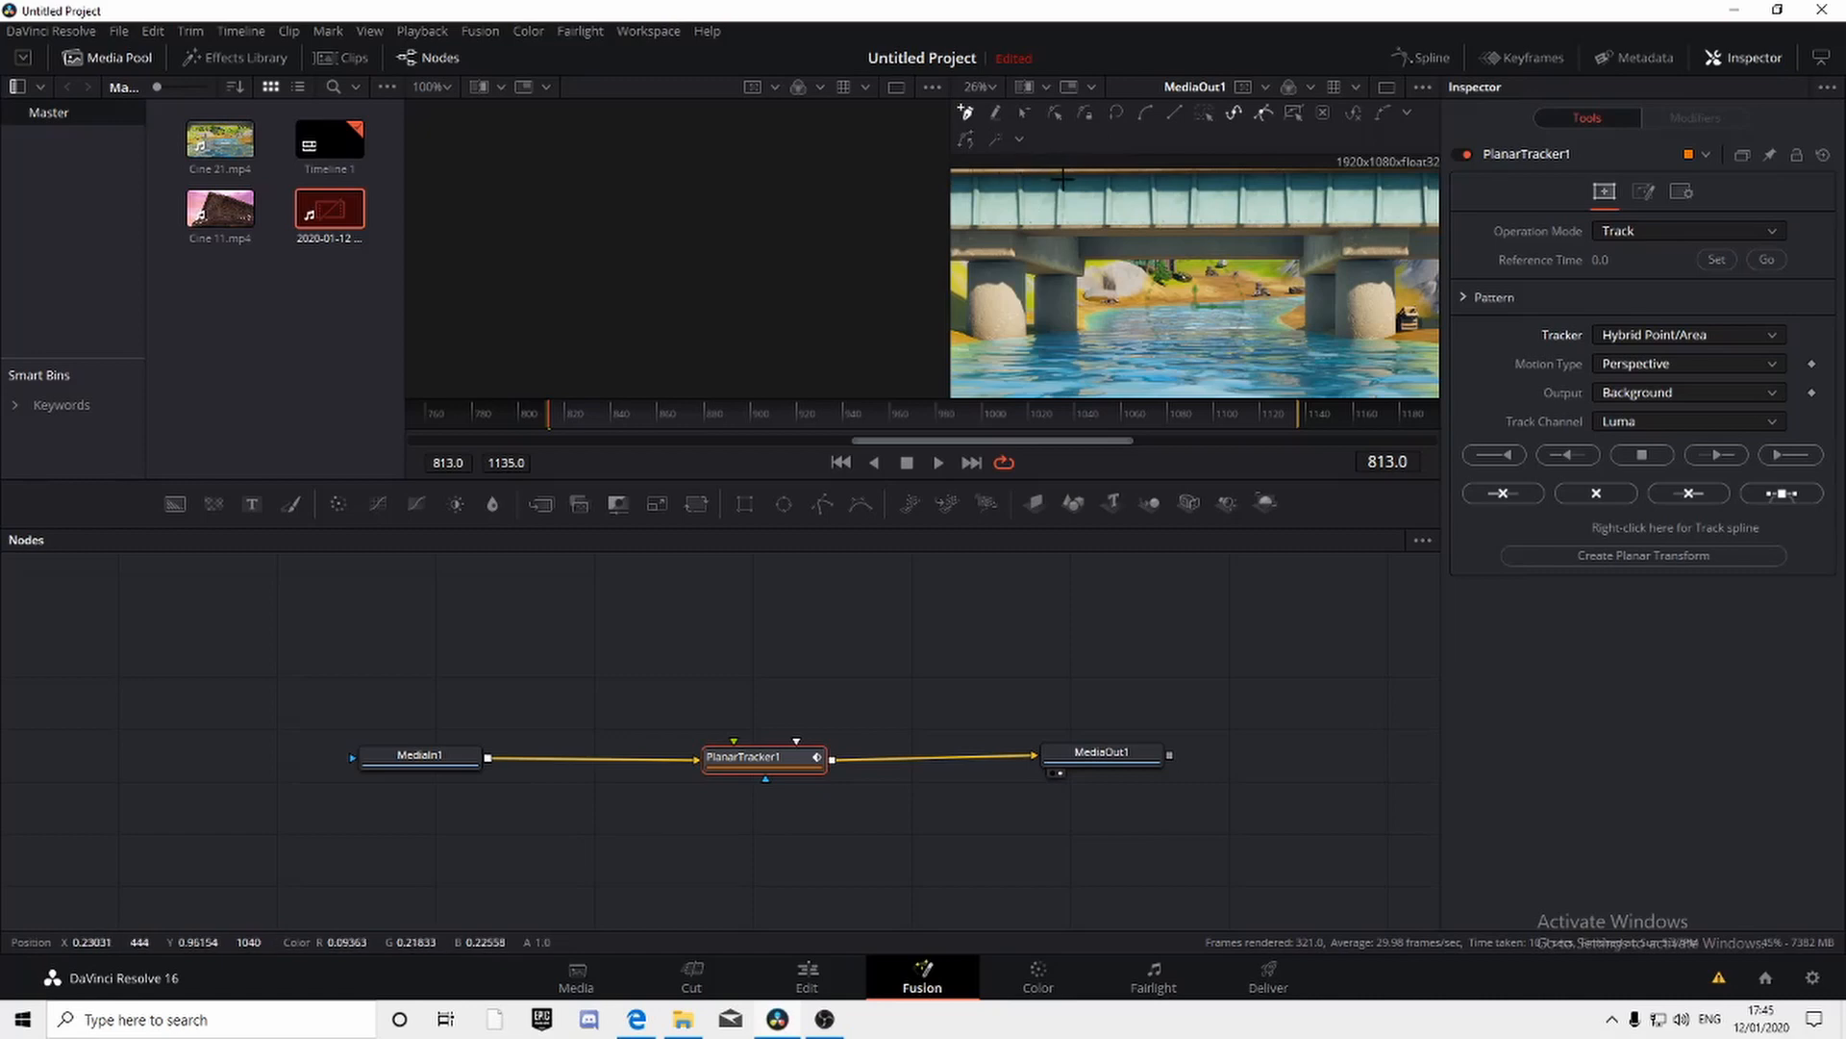
pyautogui.click(1014, 172)
pyautogui.click(1063, 172)
pyautogui.click(1110, 172)
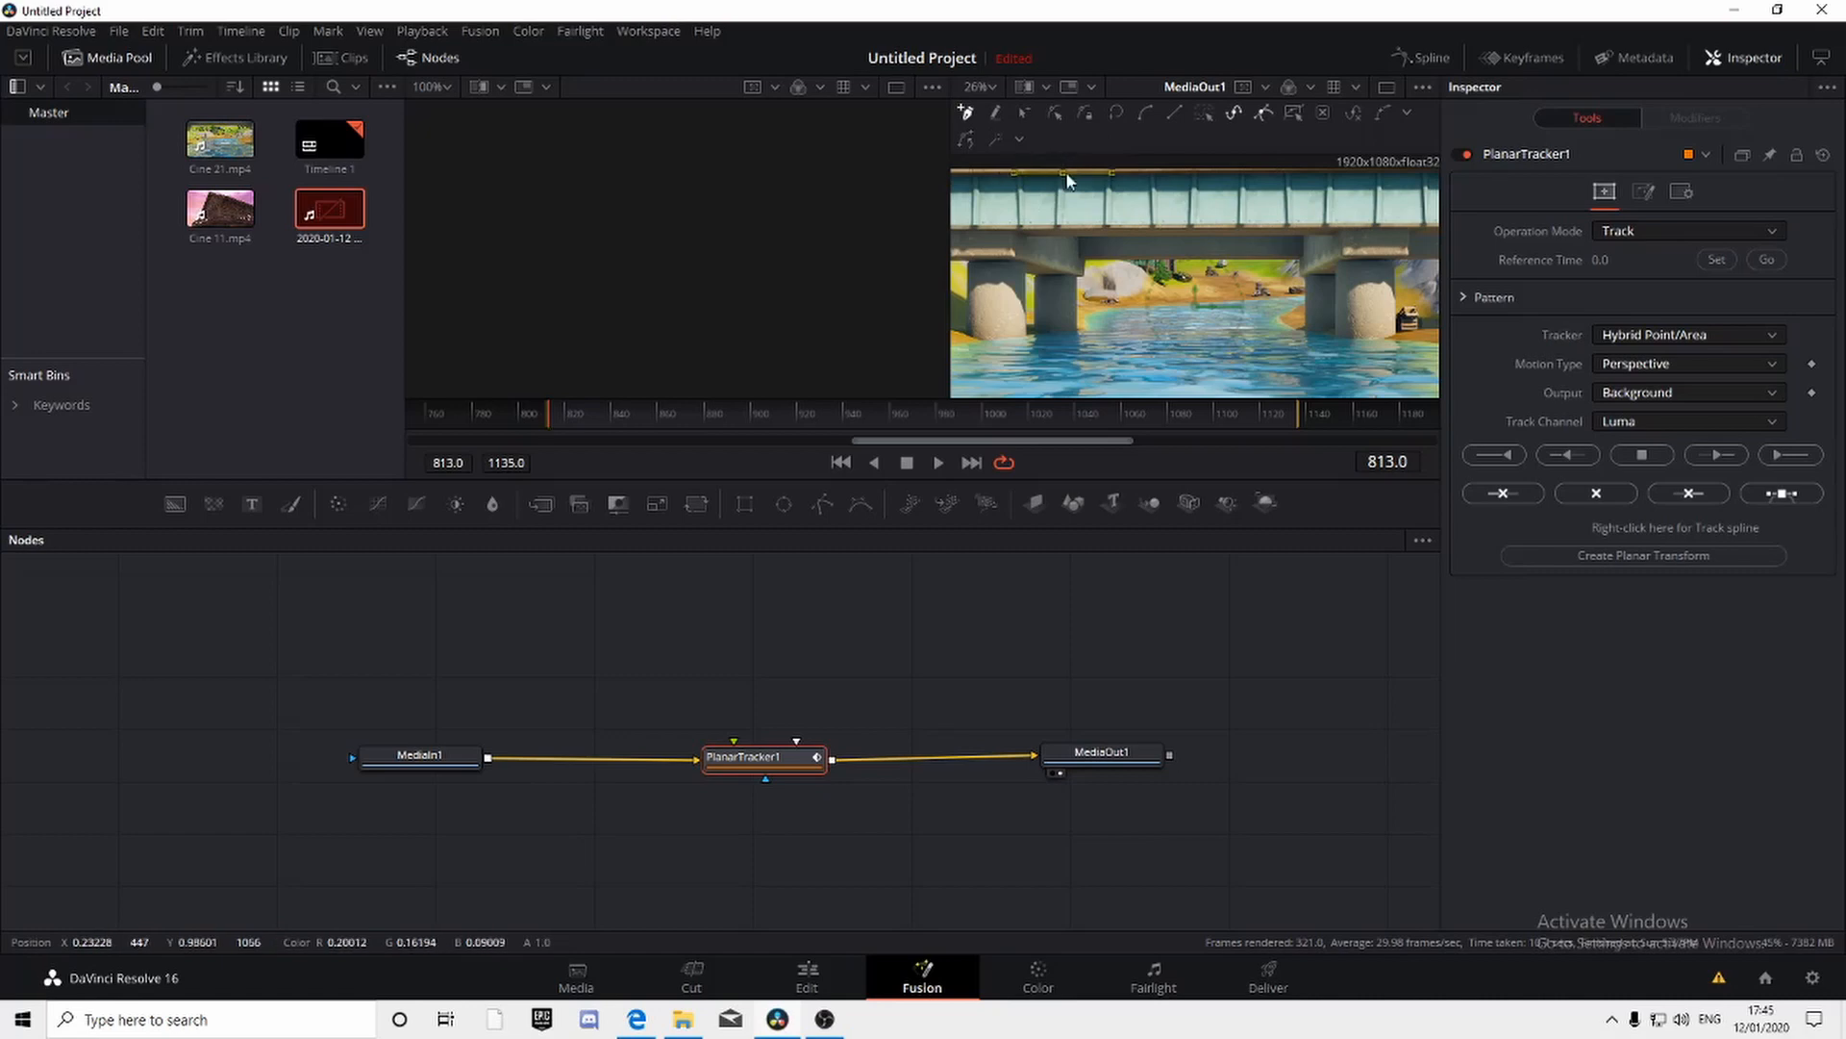
pyautogui.click(1241, 171)
pyautogui.click(1326, 172)
pyautogui.click(1325, 227)
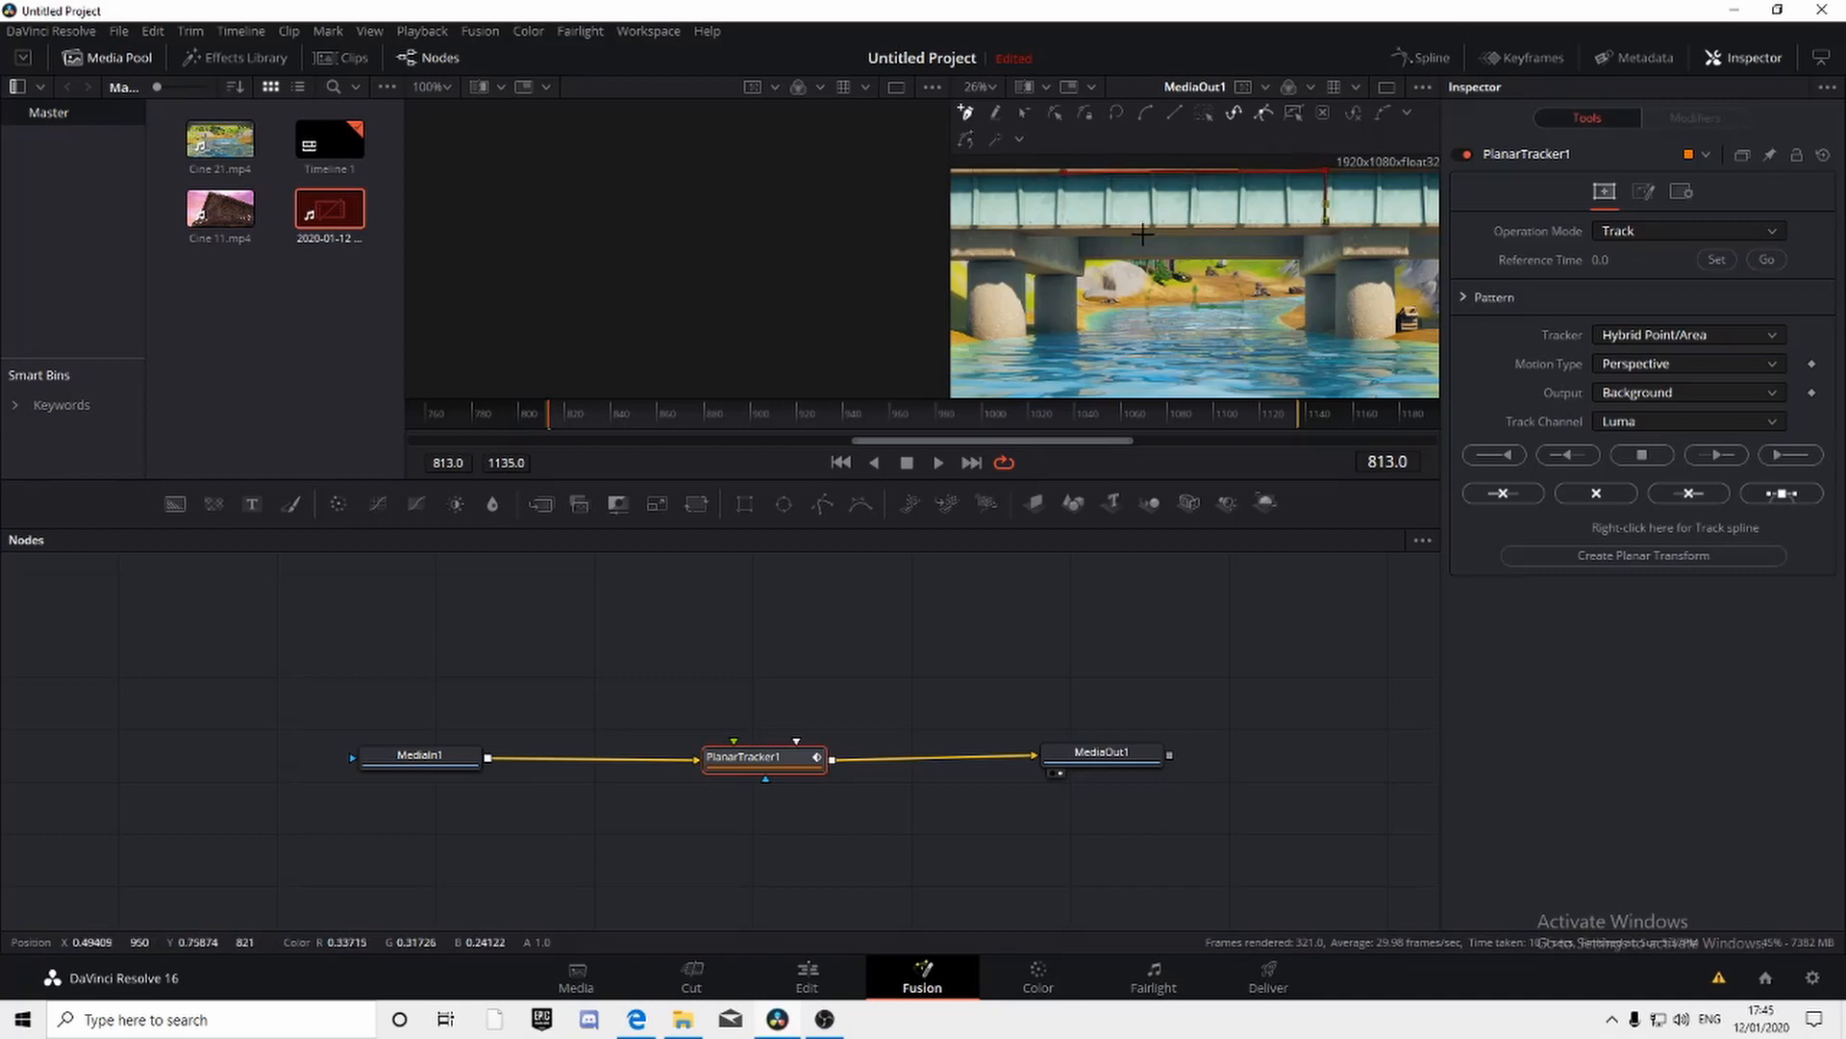
pyautogui.click(1063, 224)
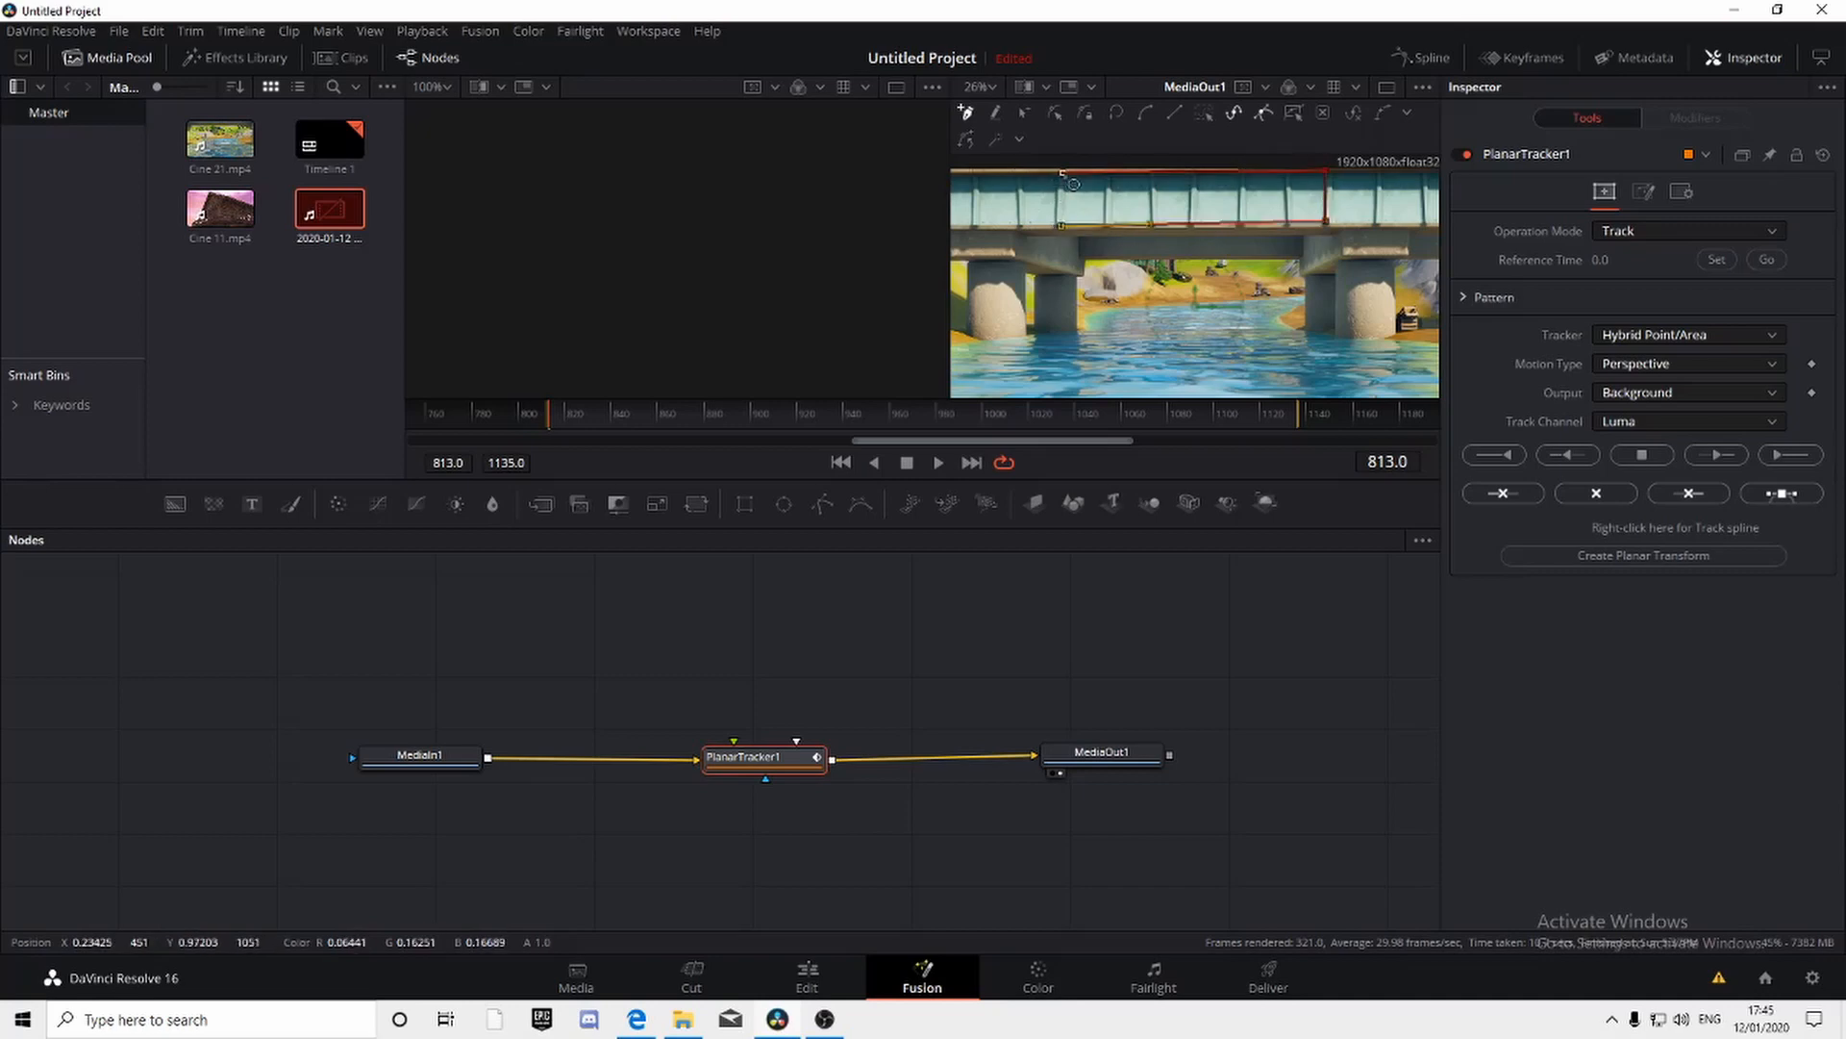
pyautogui.click(1063, 173)
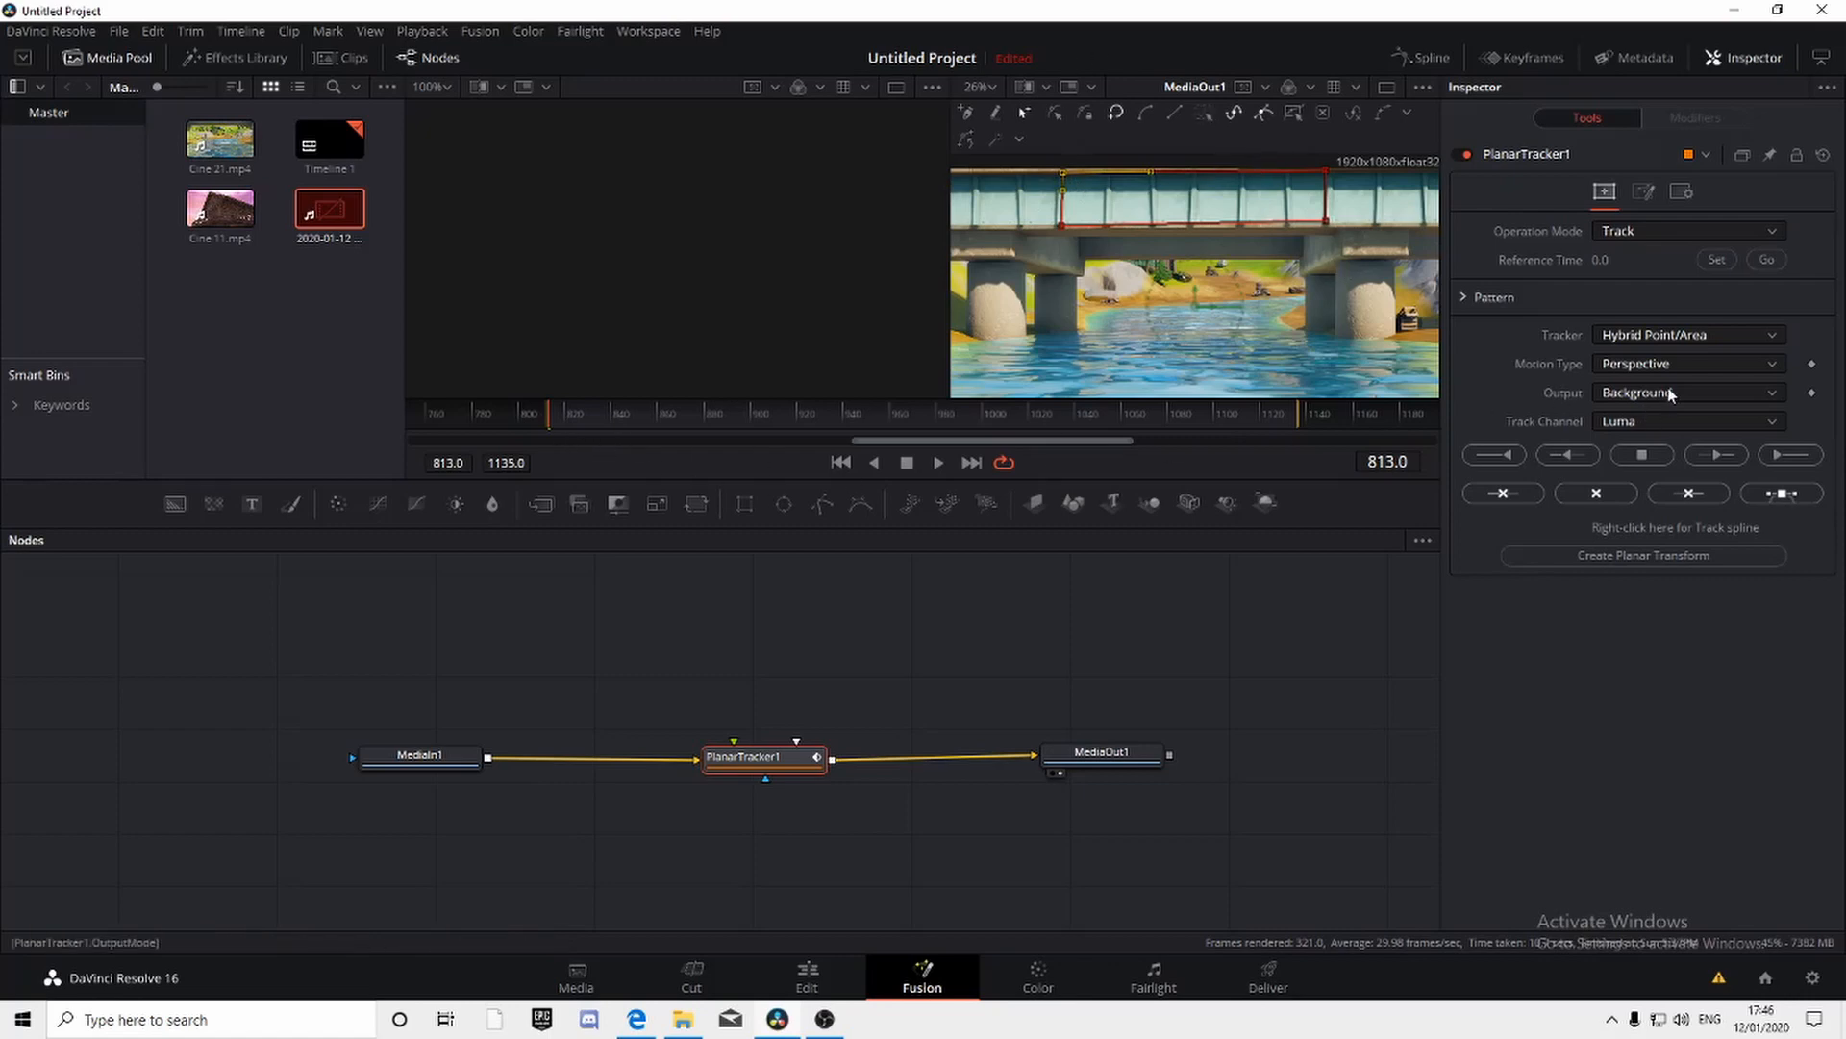
# Step: Set the planar tracker's reference time to frame 813 and track the pattern forward to the clip's end
pyautogui.click(1718, 261)
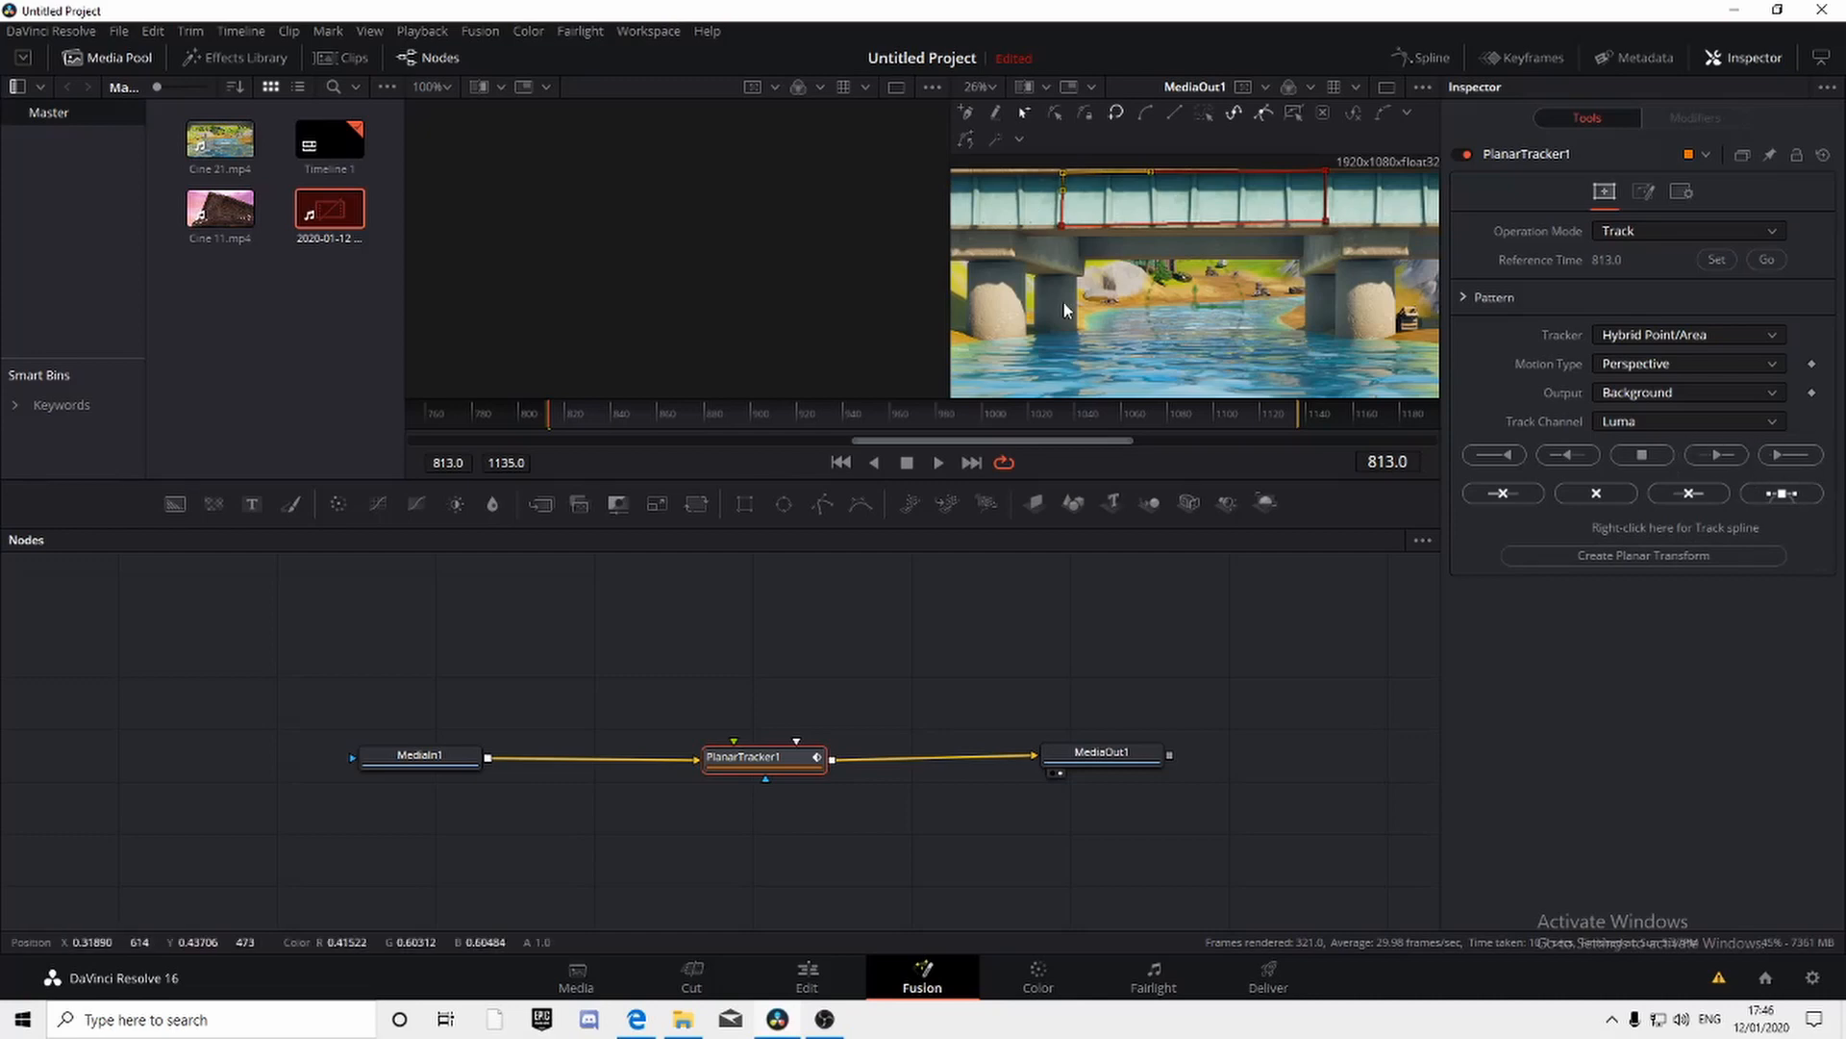
pyautogui.click(1788, 455)
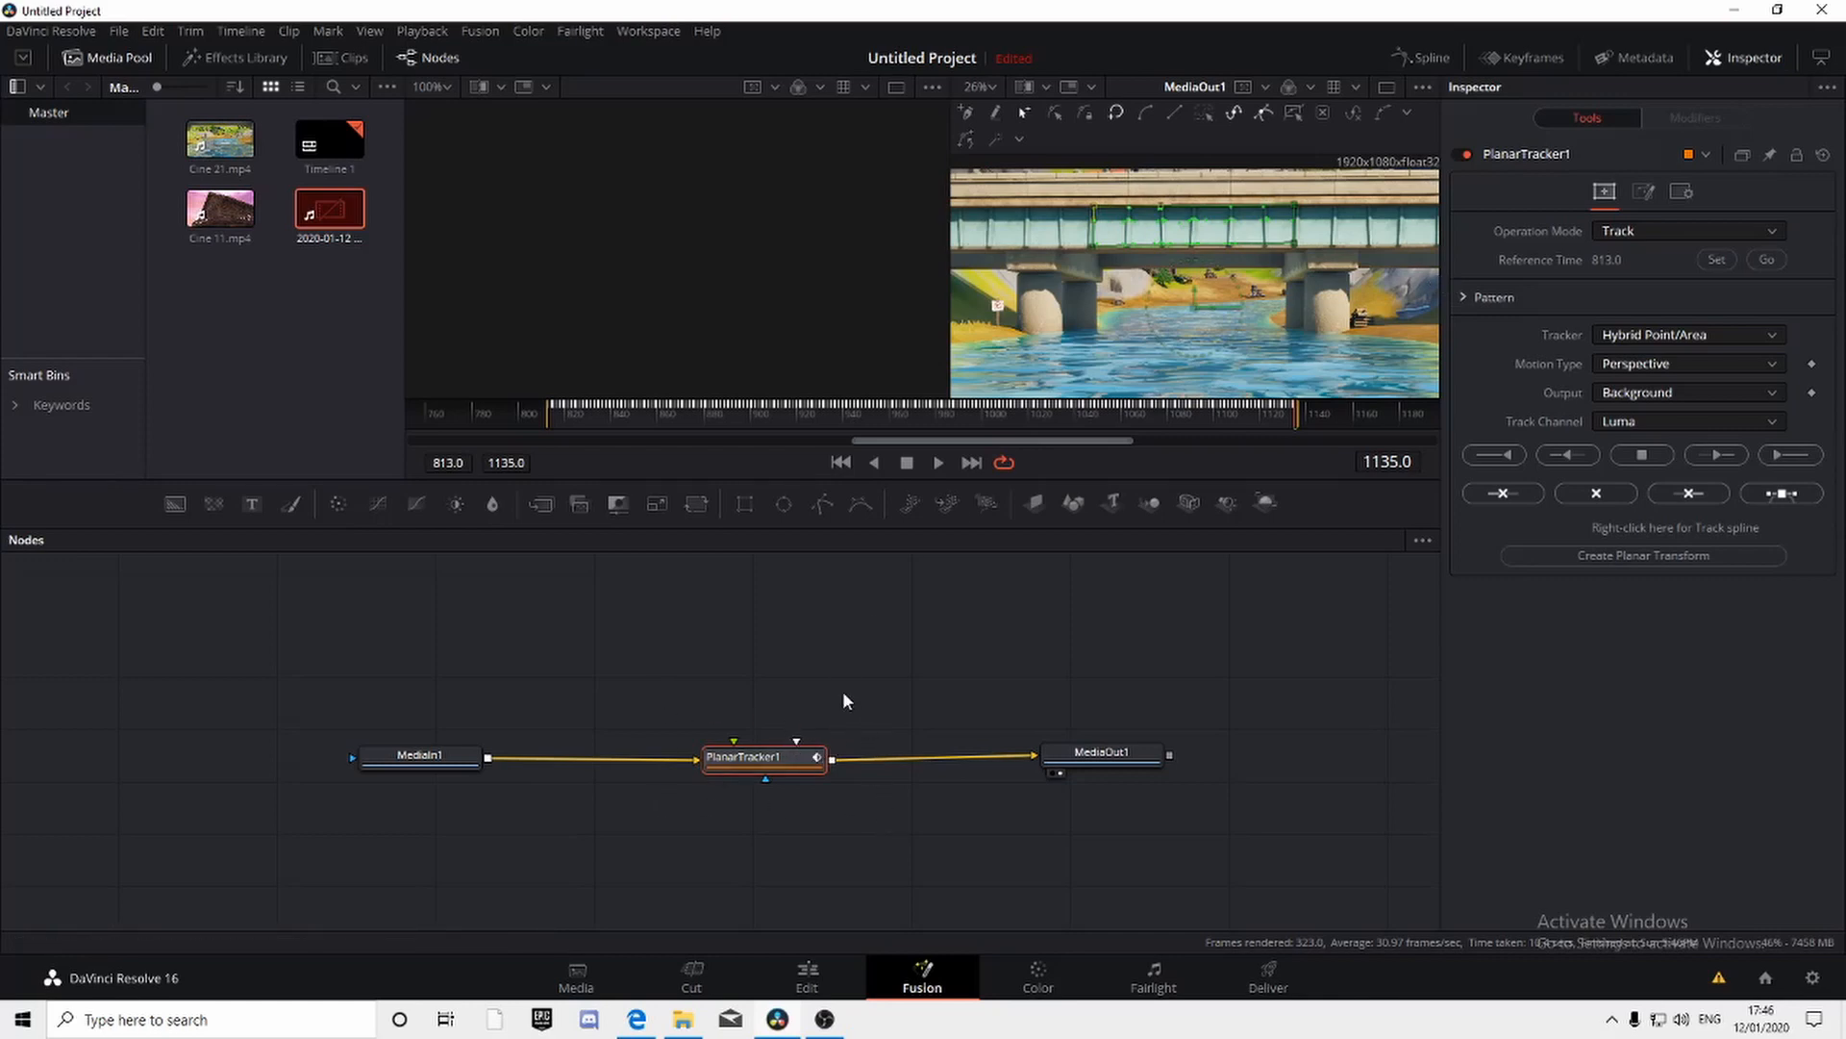
# Step: Detach the planar tracker from the node chain and create a Planar Transform from it, placed in the middle of the graph
pyautogui.moveTo(783, 762); pyautogui.dragTo(171, 635)
pyautogui.click(676, 738)
pyautogui.click(1011, 754)
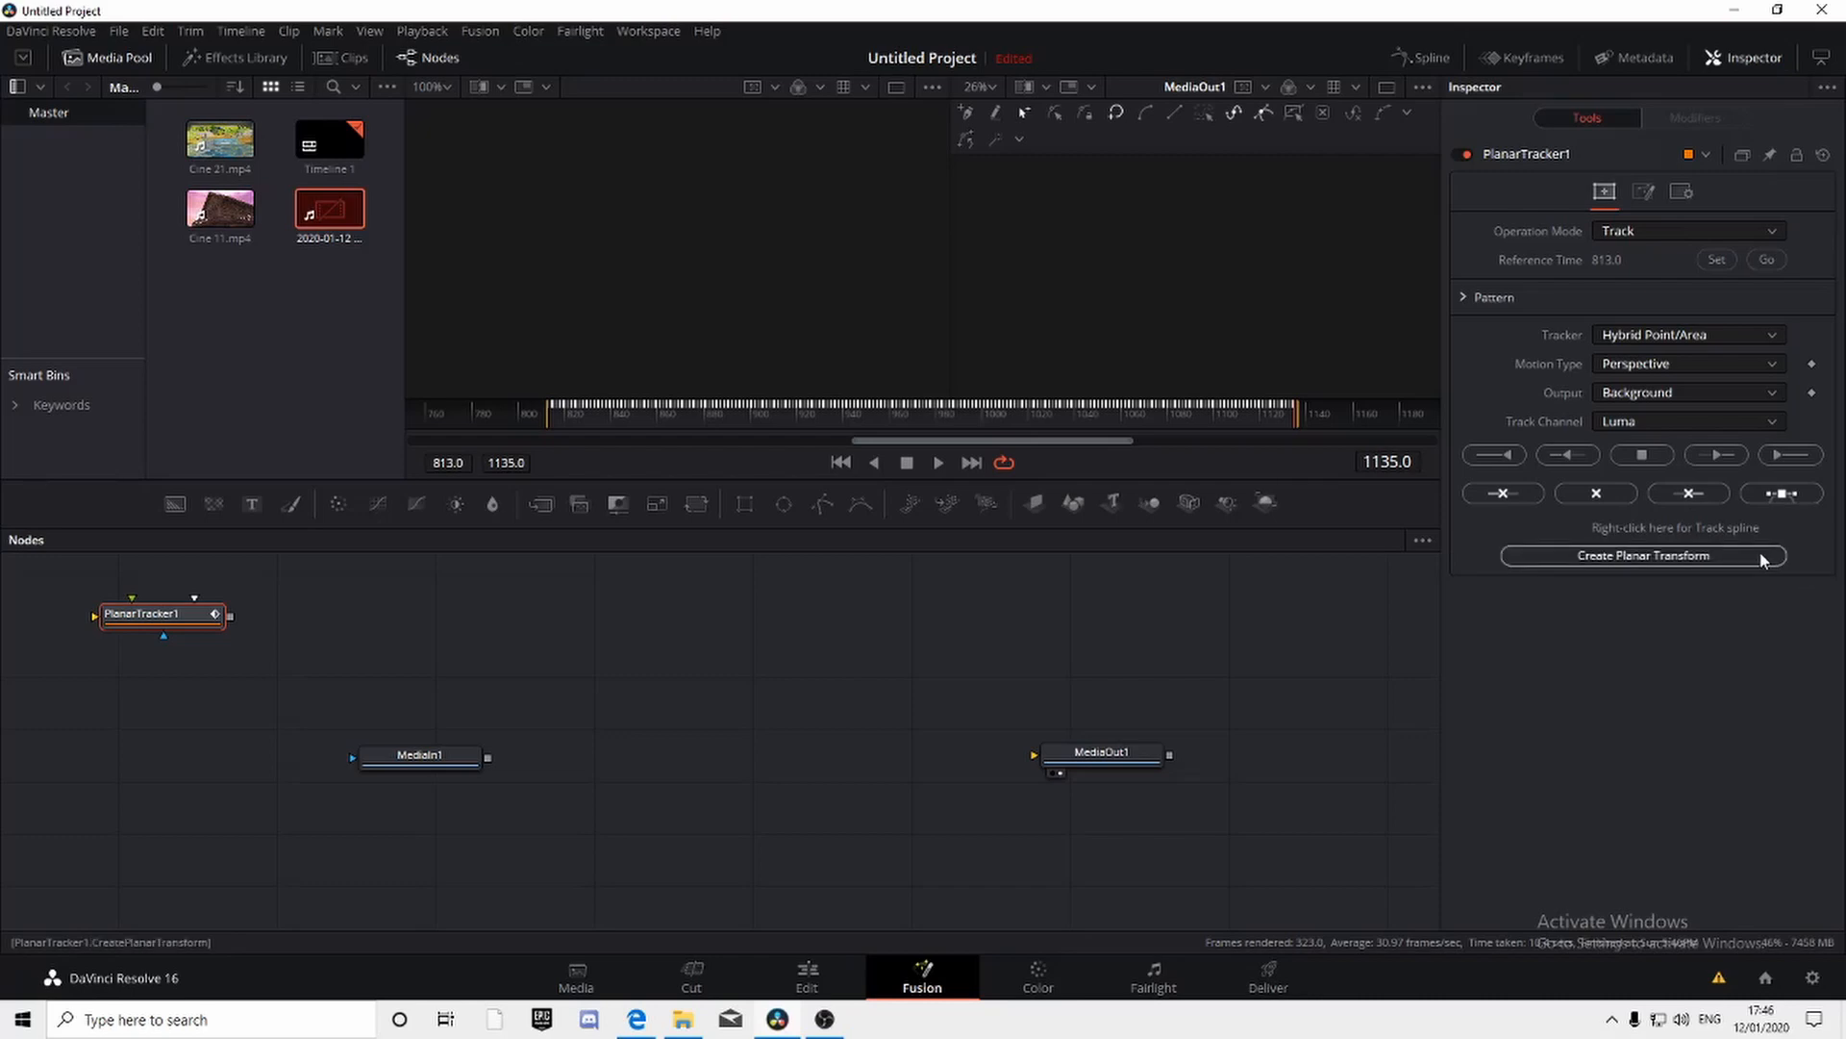
pyautogui.click(1710, 557)
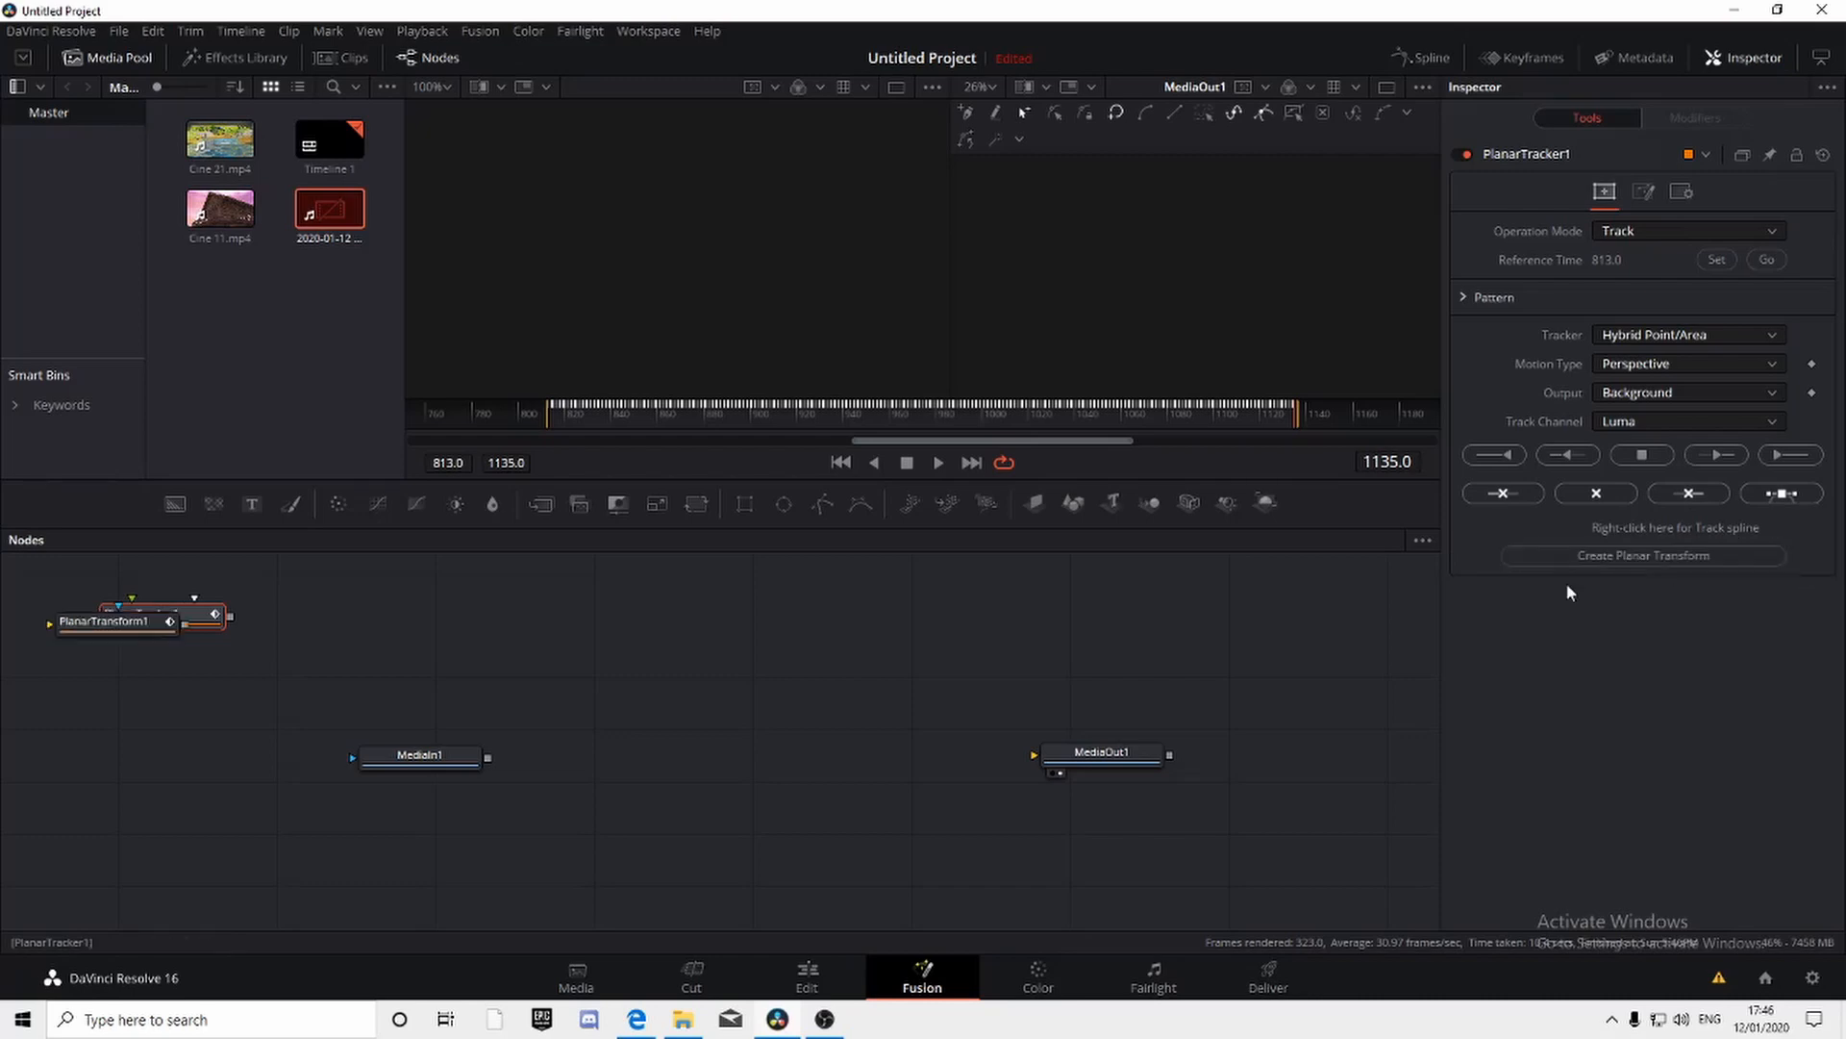
pyautogui.moveTo(116, 620); pyautogui.dragTo(738, 678)
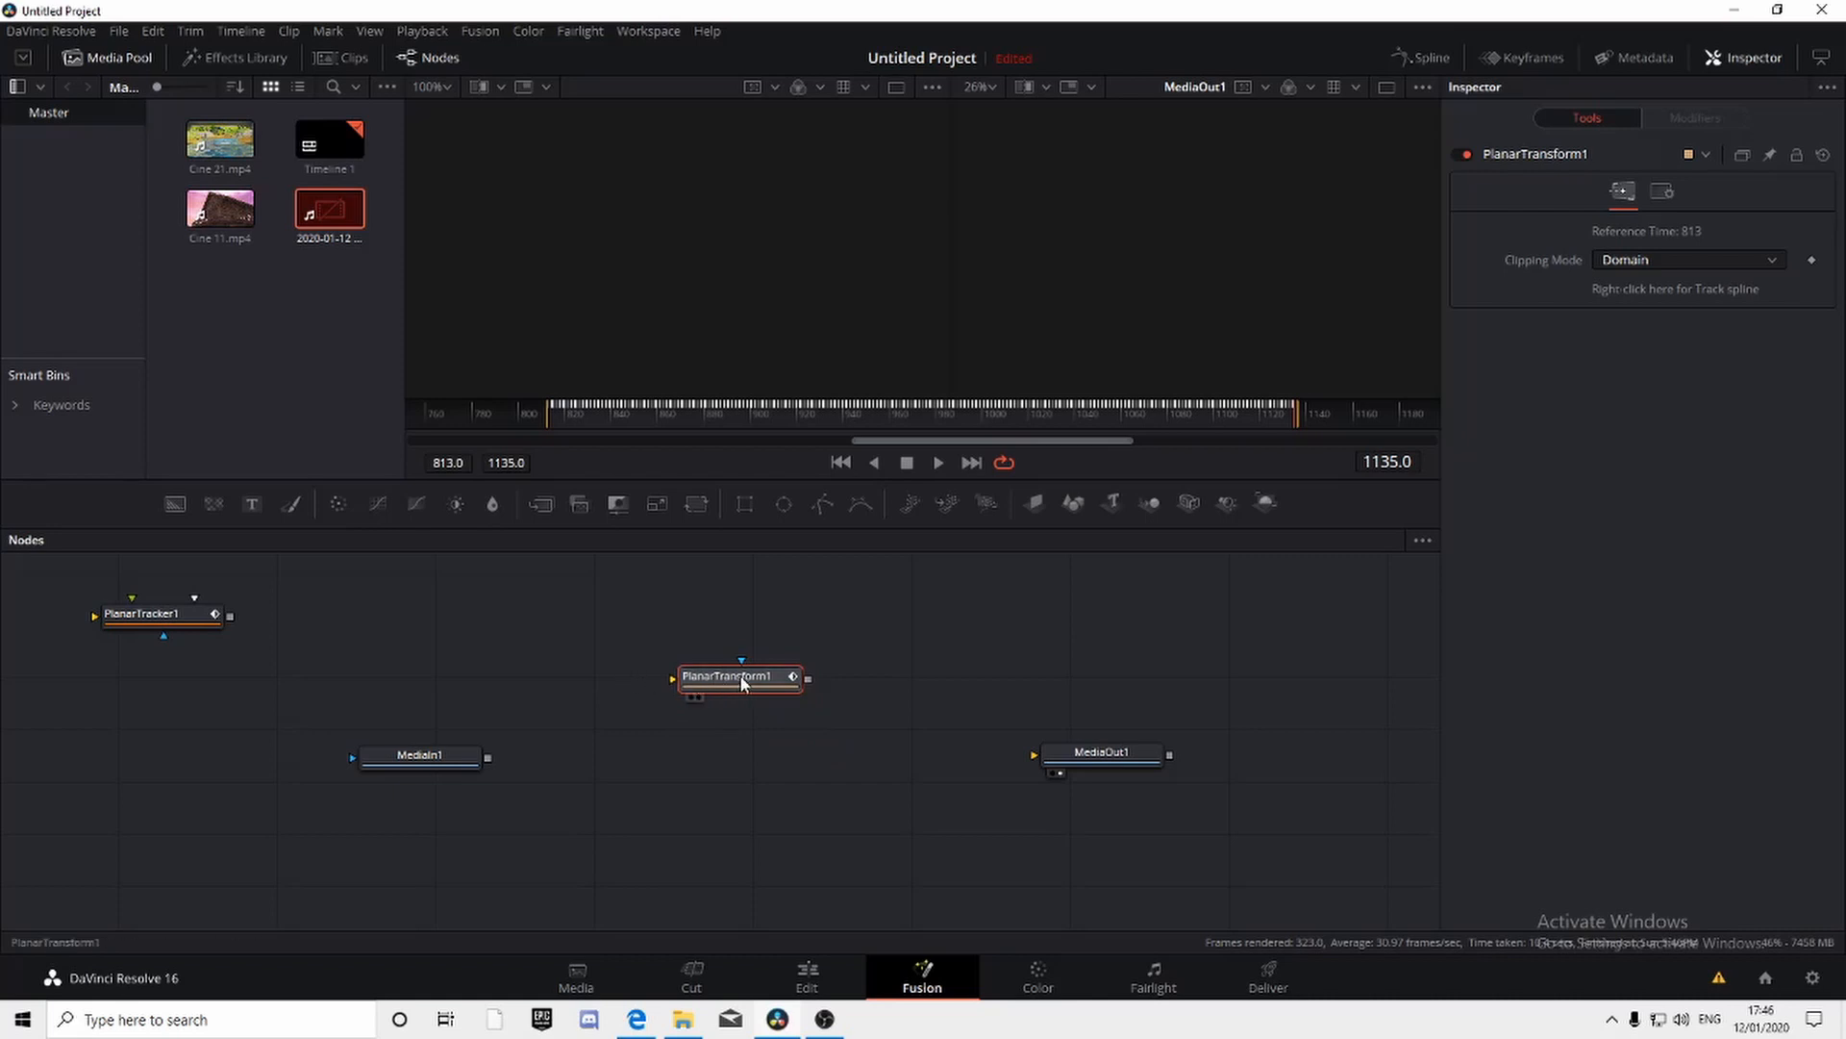
# Step: Add a Text node with a merge, and disconnect the Planar Transform from the merge's background input
pyautogui.click(252, 504)
pyautogui.moveTo(760, 685); pyautogui.dragTo(697, 643)
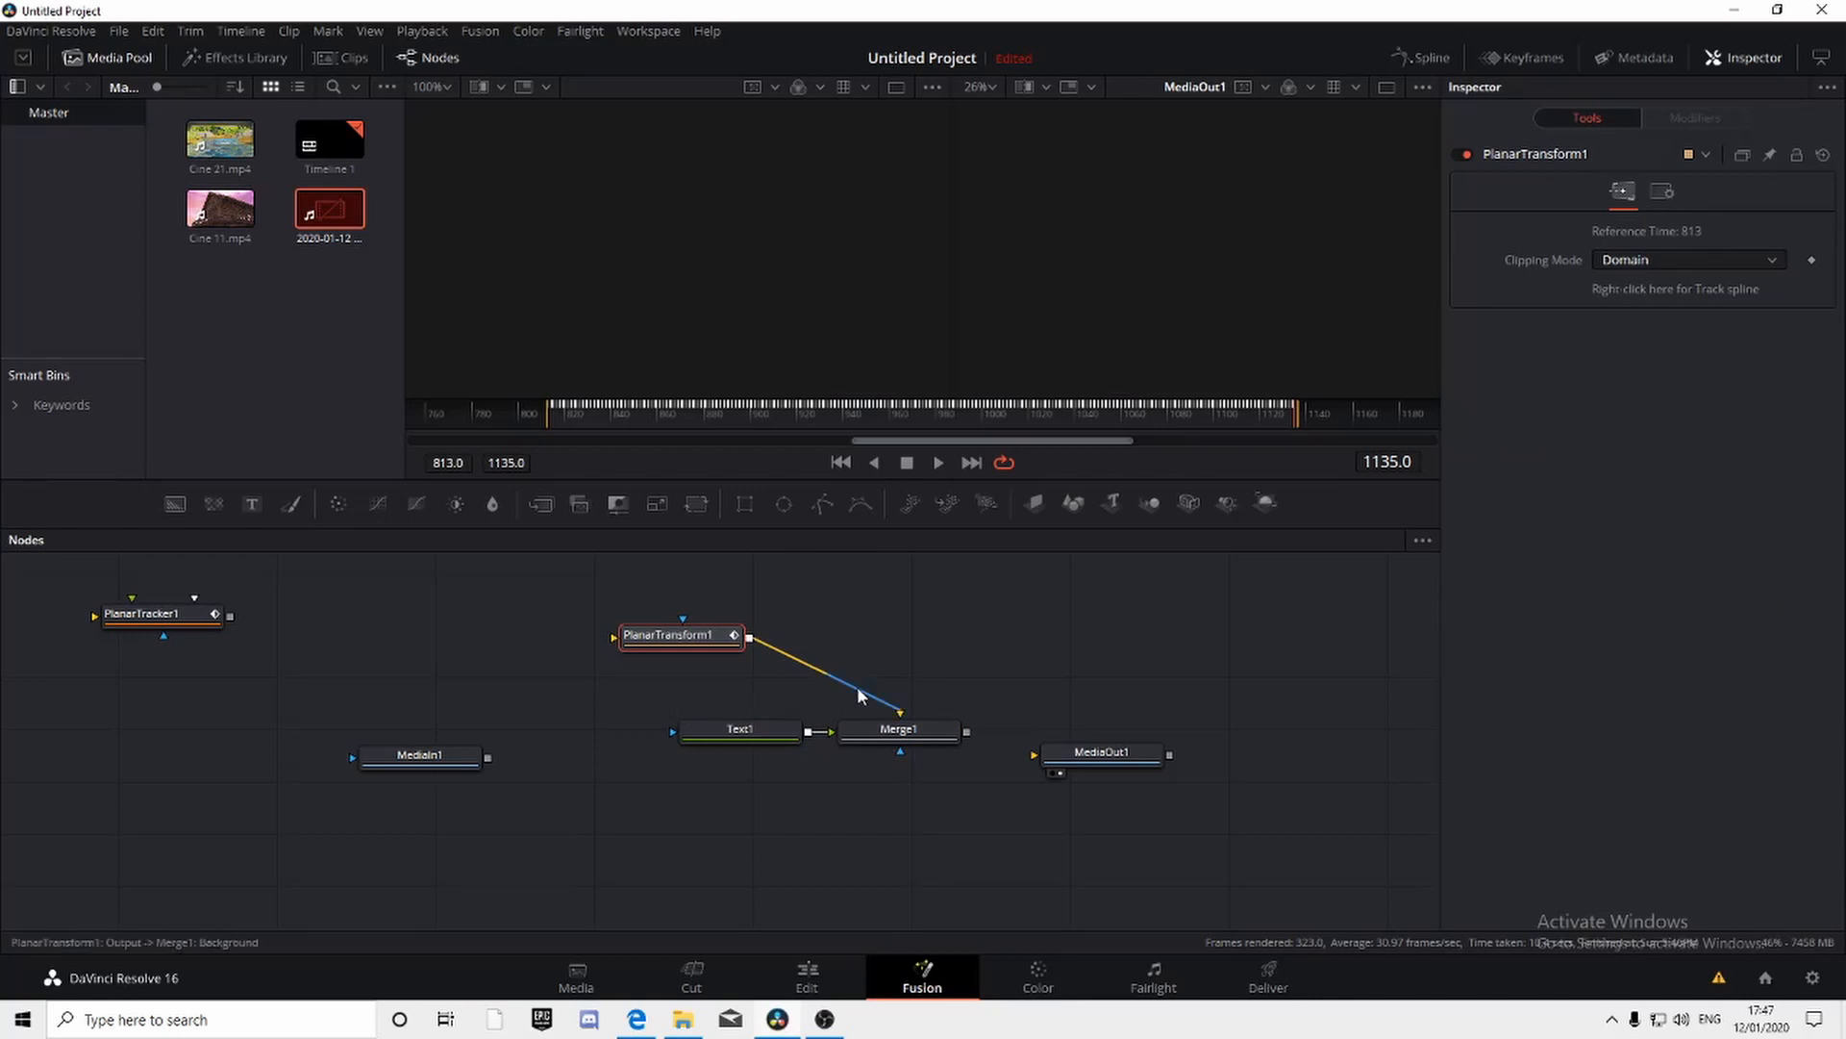
pyautogui.moveTo(865, 701); pyautogui.dragTo(837, 674)
pyautogui.moveTo(692, 639); pyautogui.dragTo(350, 599)
pyautogui.moveTo(770, 744); pyautogui.dragTo(741, 673)
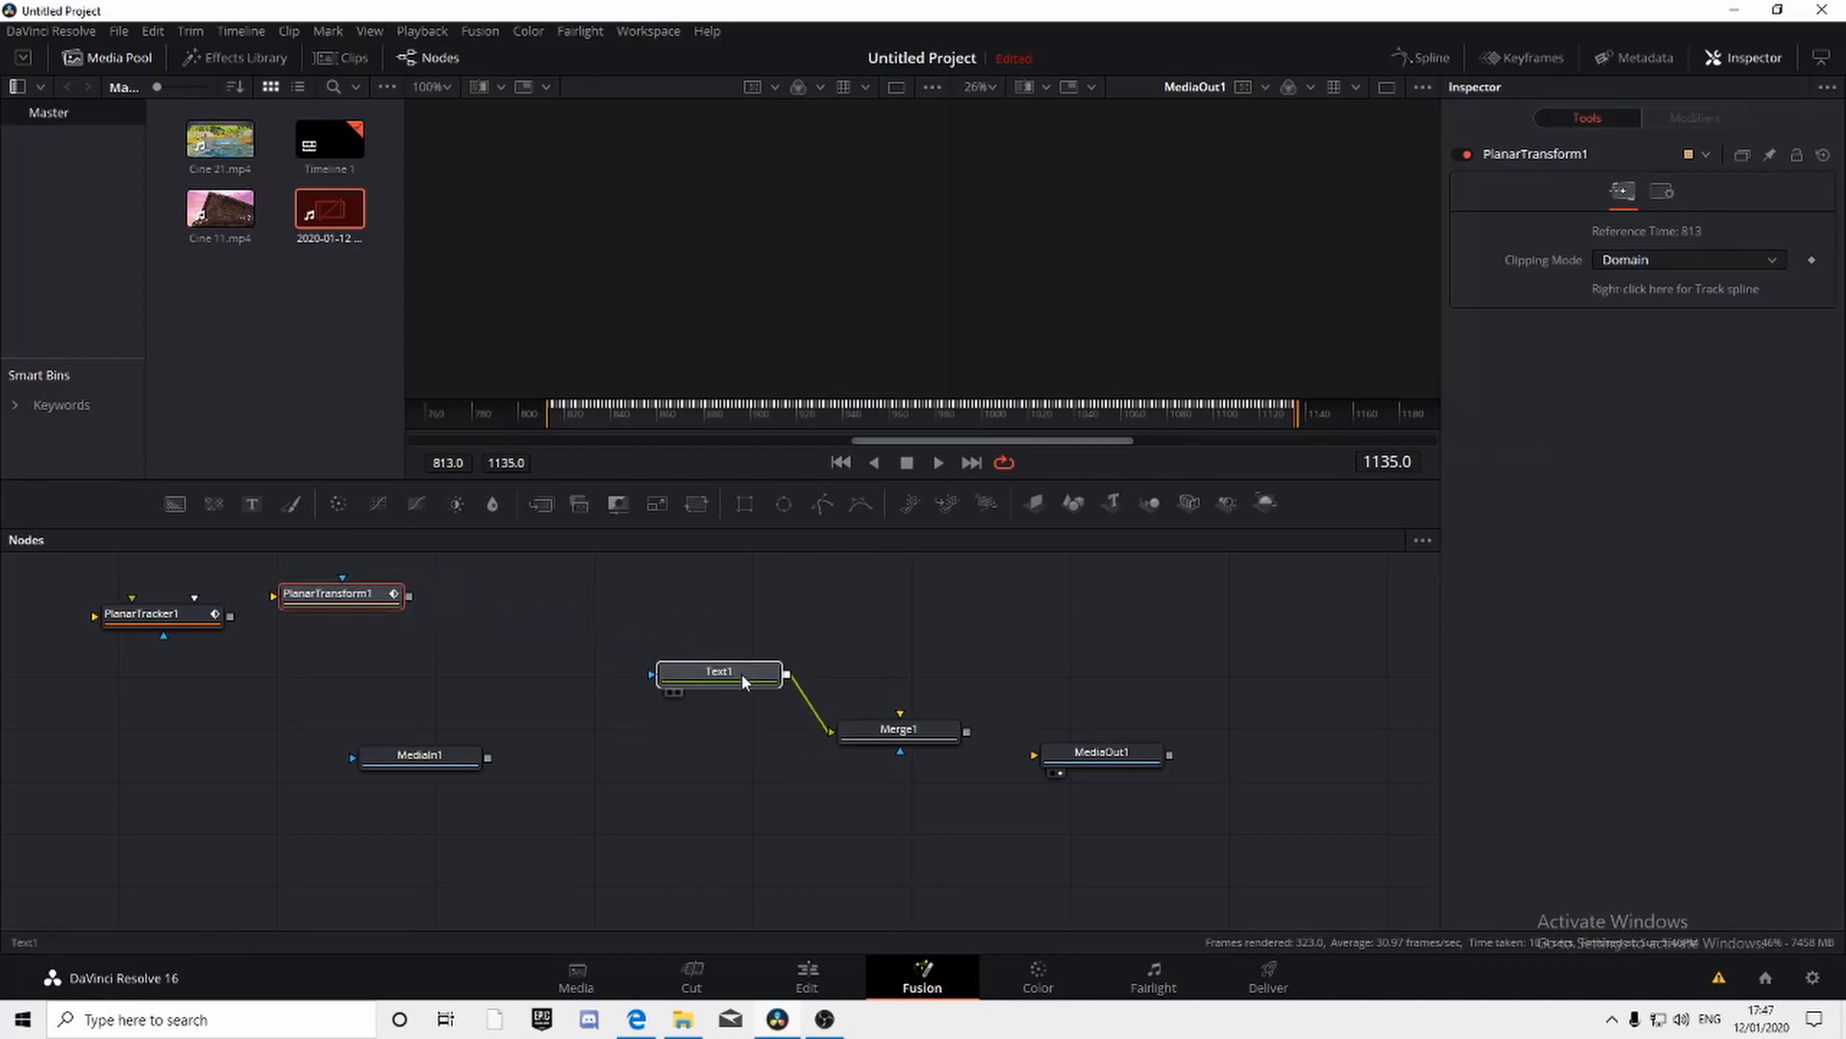
# Step: Connect MediaIn1 to Merge1's background input and Merge1's output to MediaOut1
pyautogui.moveTo(896, 730); pyautogui.dragTo(487, 758)
pyautogui.click(520, 748)
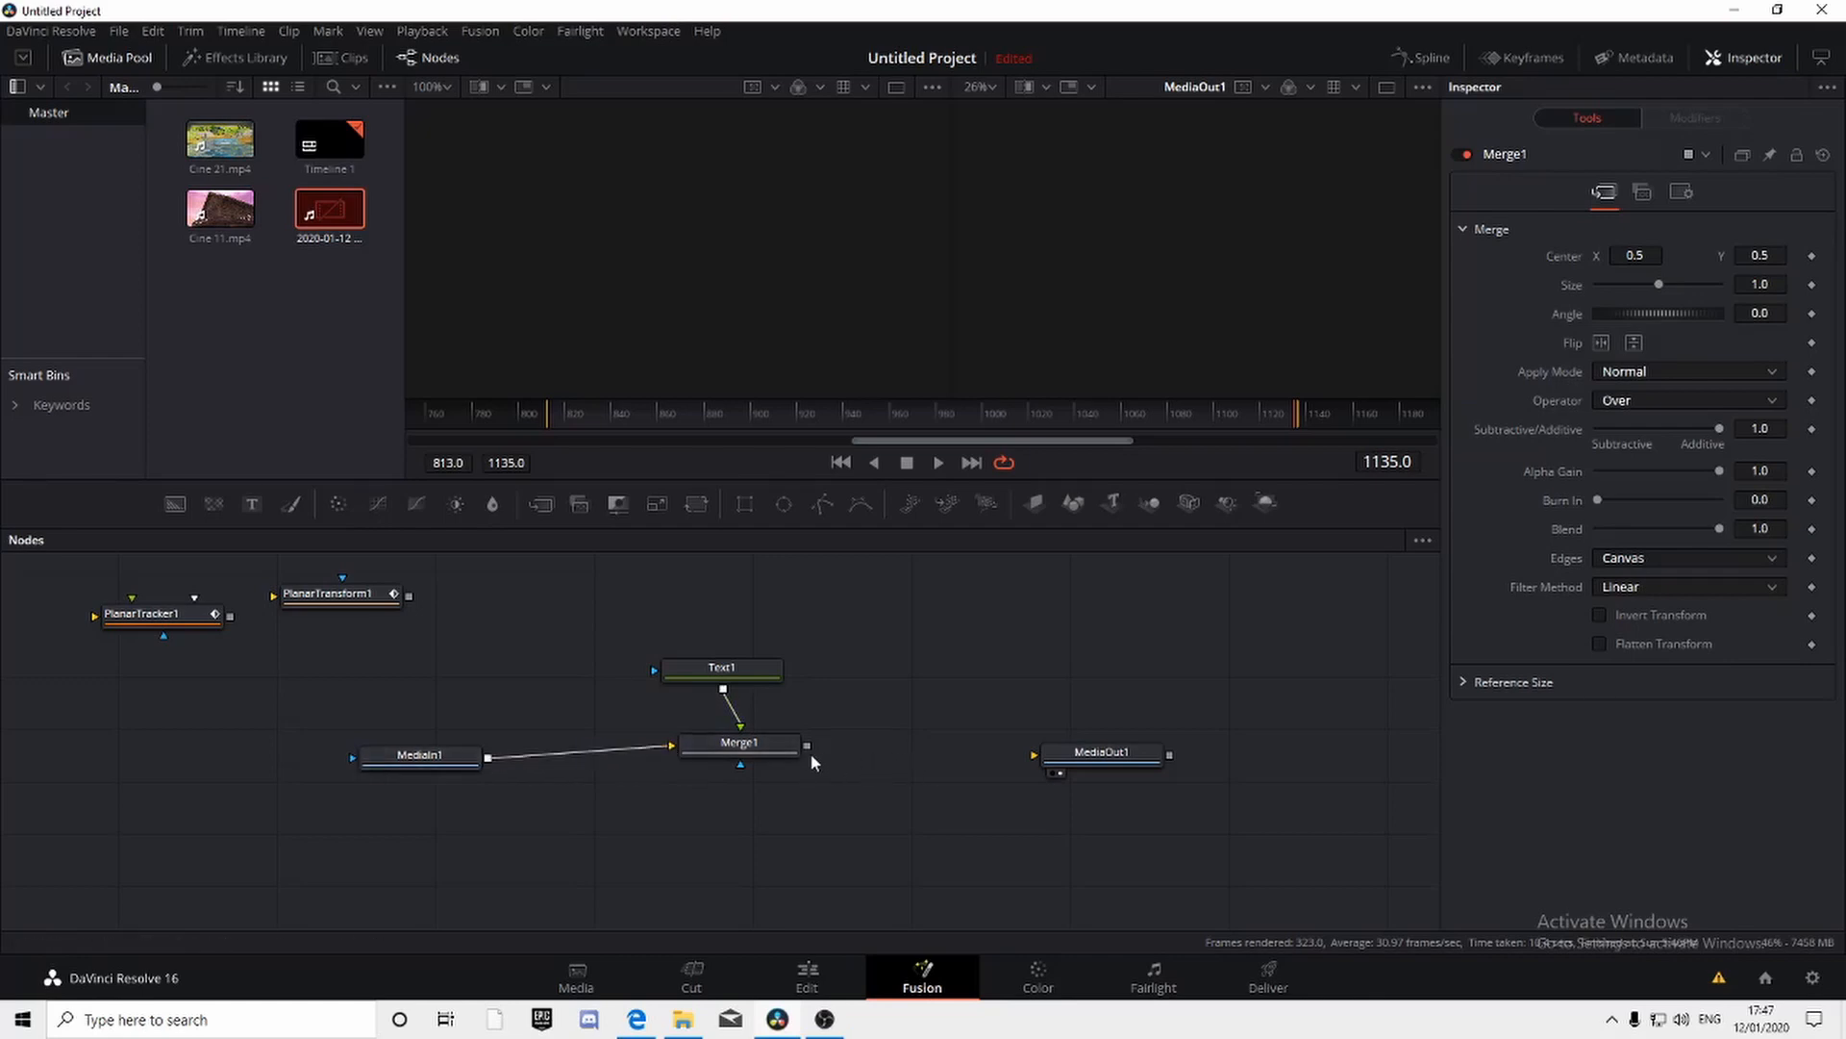
pyautogui.moveTo(809, 747); pyautogui.dragTo(1035, 755)
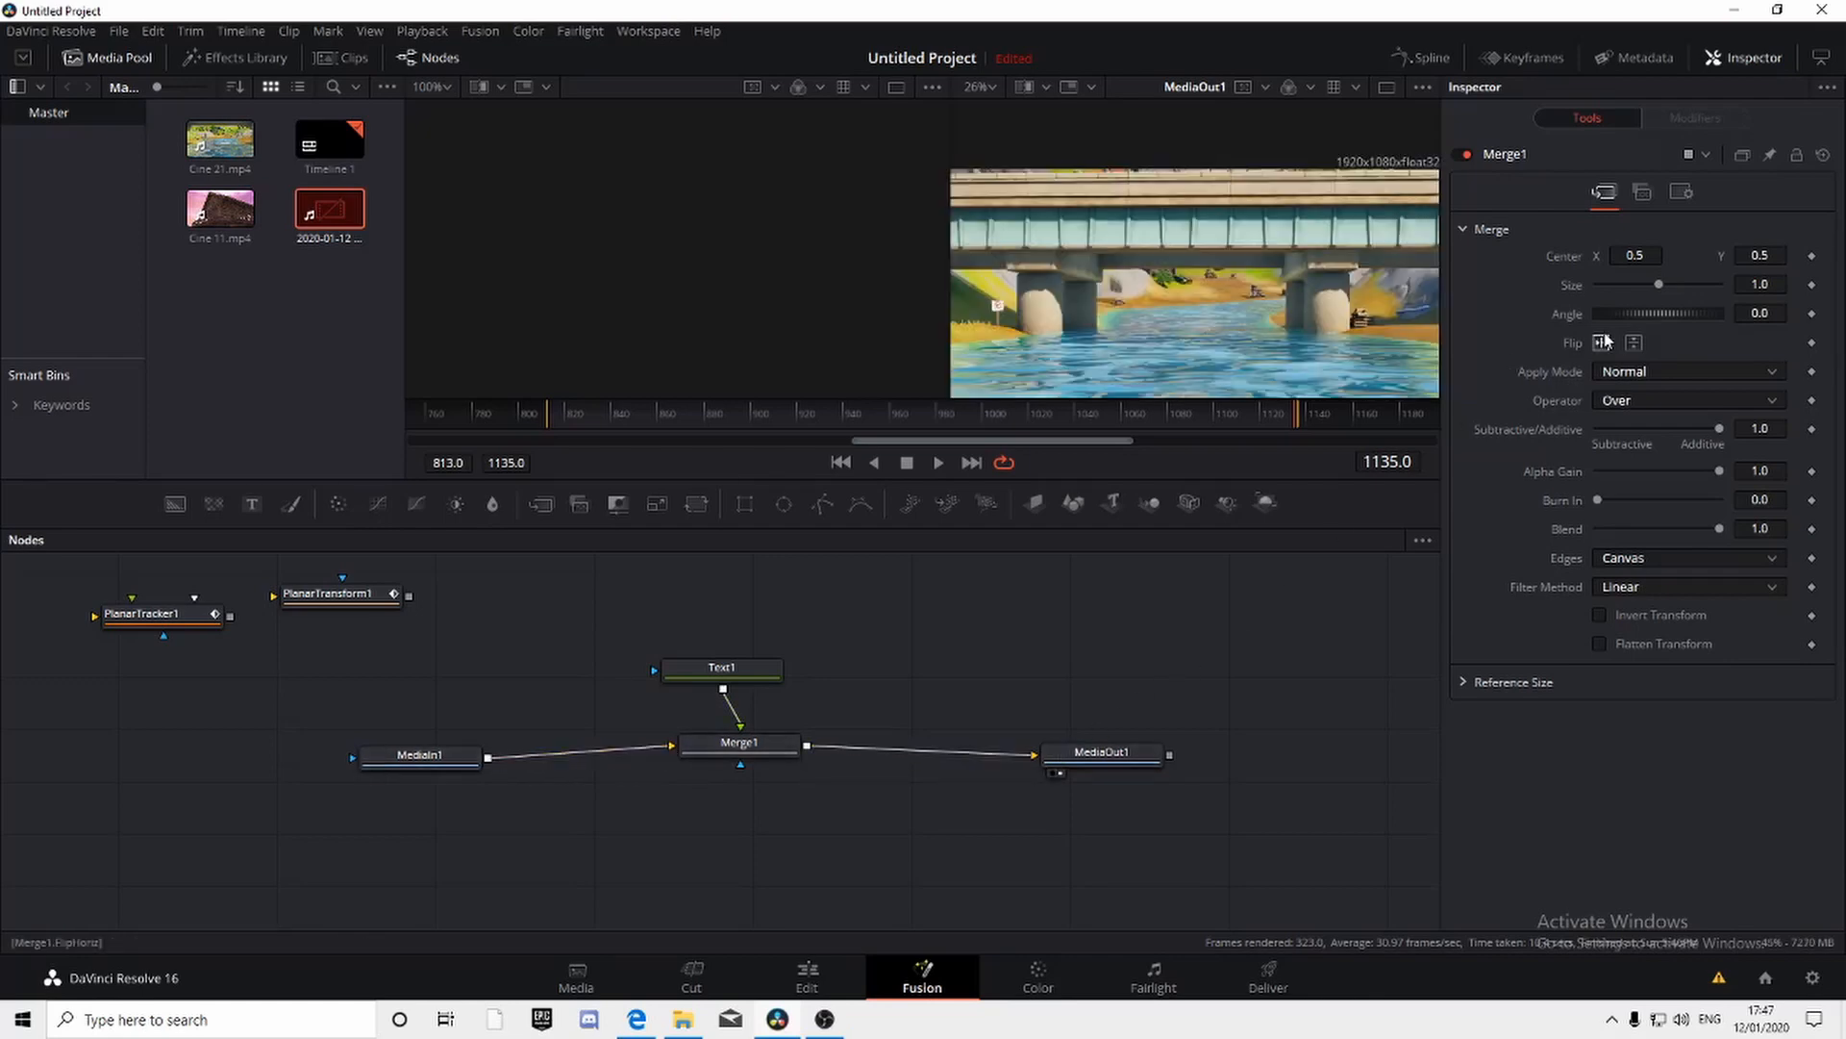
# Step: Enter TUTORIAL as the styled text of the Text1 node
pyautogui.click(736, 743)
pyautogui.click(722, 669)
pyautogui.click(1666, 332)
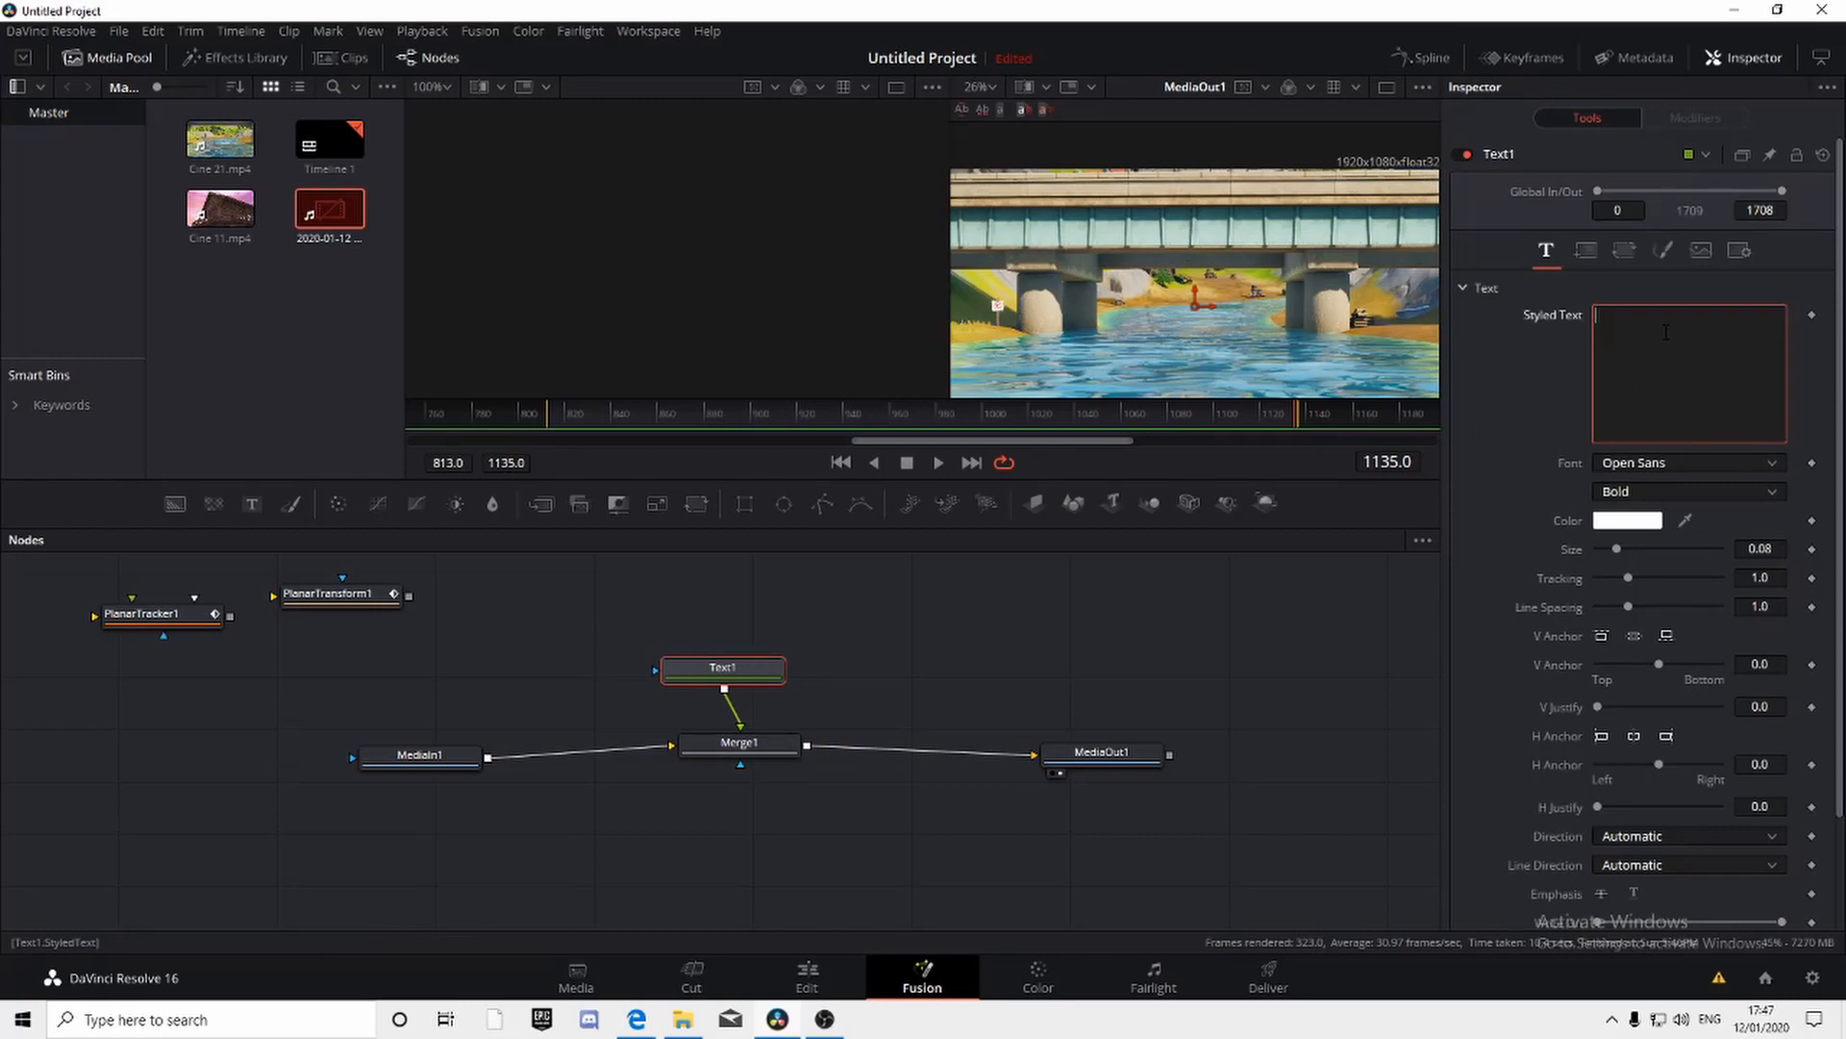
pyautogui.write('TUTORIAL')
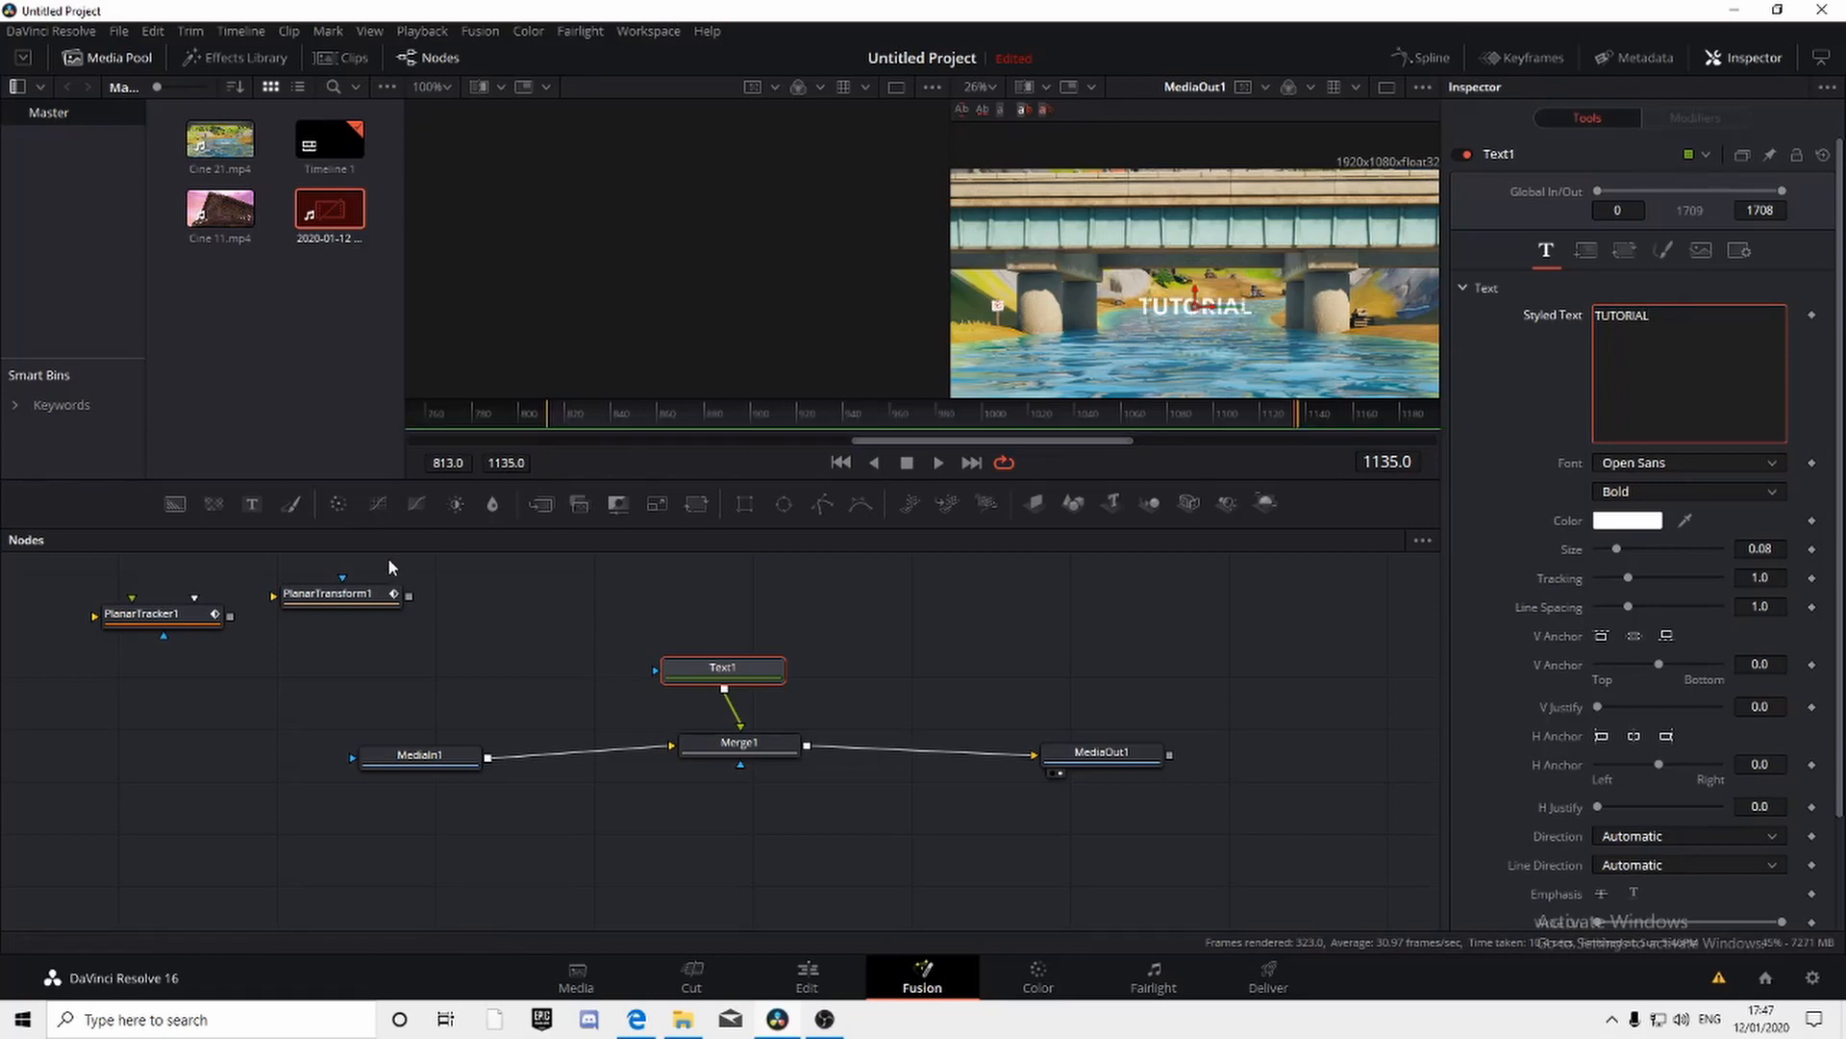
# Step: Insert the Planar Transform node between Text1 and Merge1 so the text passes through it into the merge's foreground
pyautogui.moveTo(365, 601); pyautogui.dragTo(612, 657)
pyautogui.moveTo(732, 665); pyautogui.dragTo(737, 581)
pyautogui.moveTo(590, 670); pyautogui.dragTo(739, 675)
pyautogui.click(742, 704)
pyautogui.moveTo(798, 604); pyautogui.dragTo(731, 623)
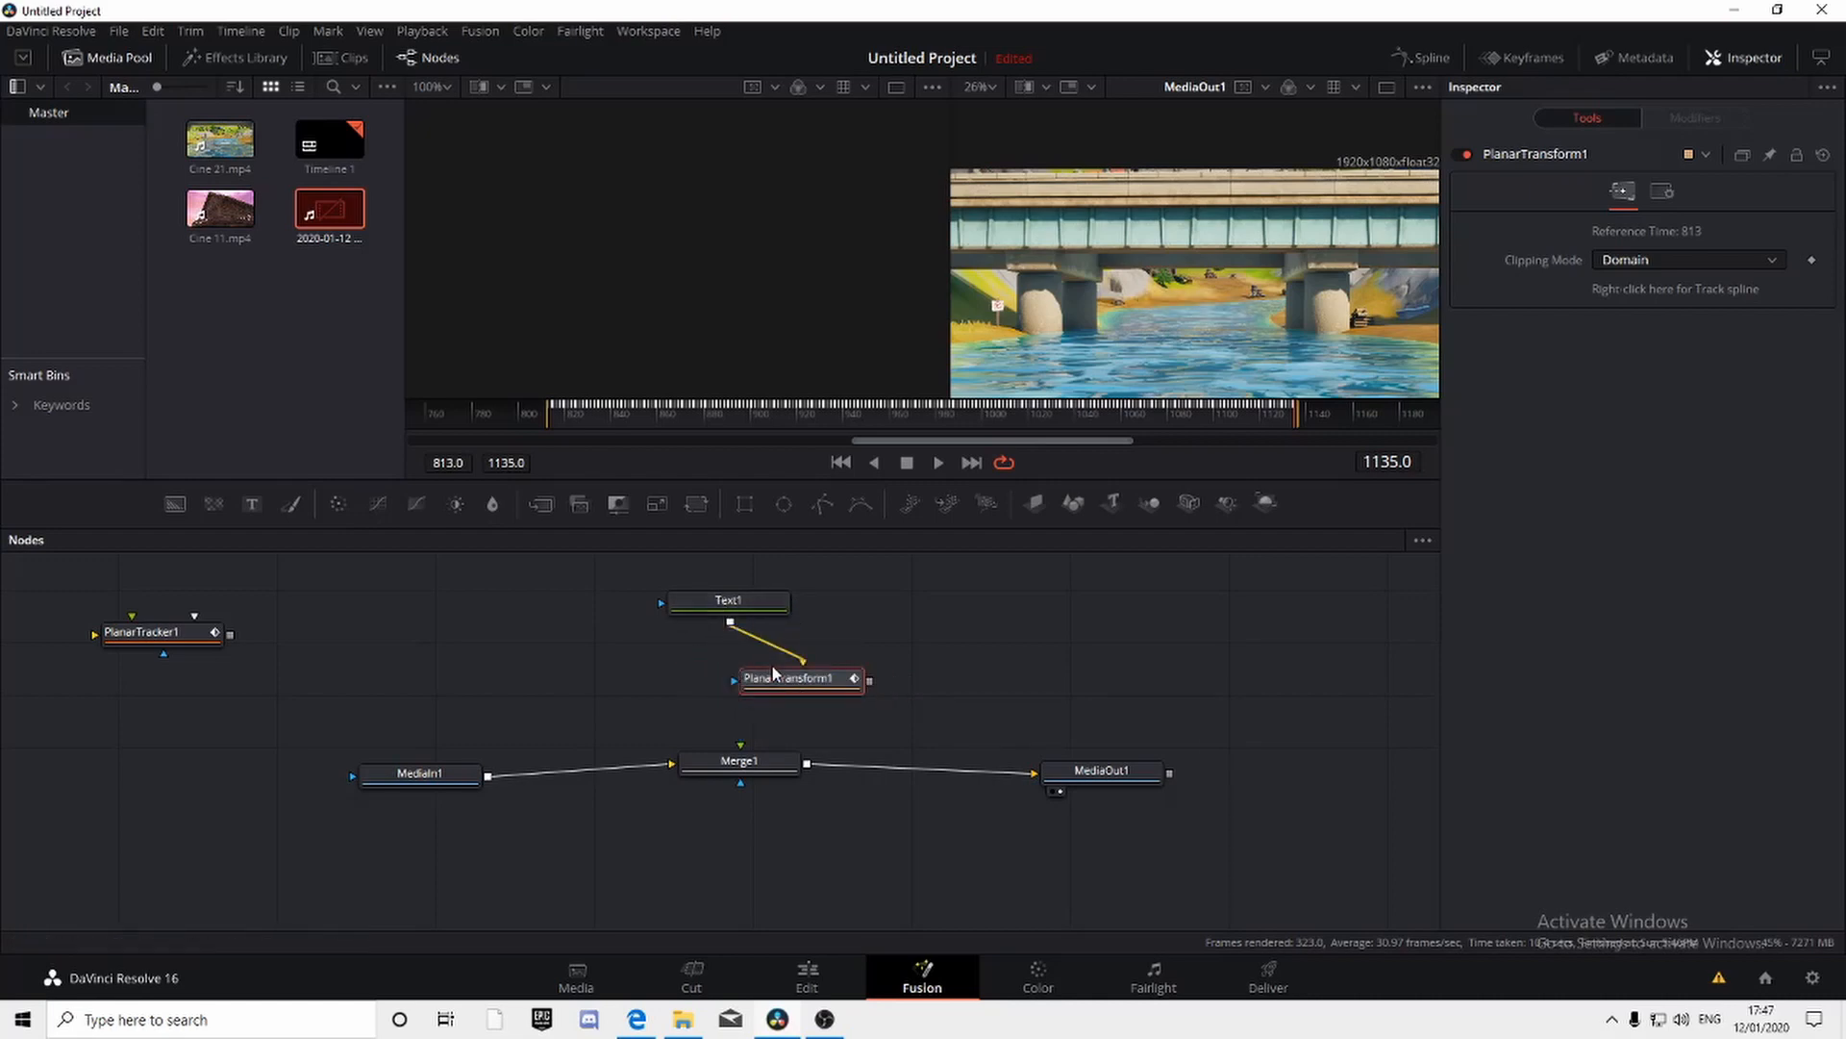
pyautogui.moveTo(793, 689); pyautogui.dragTo(742, 746)
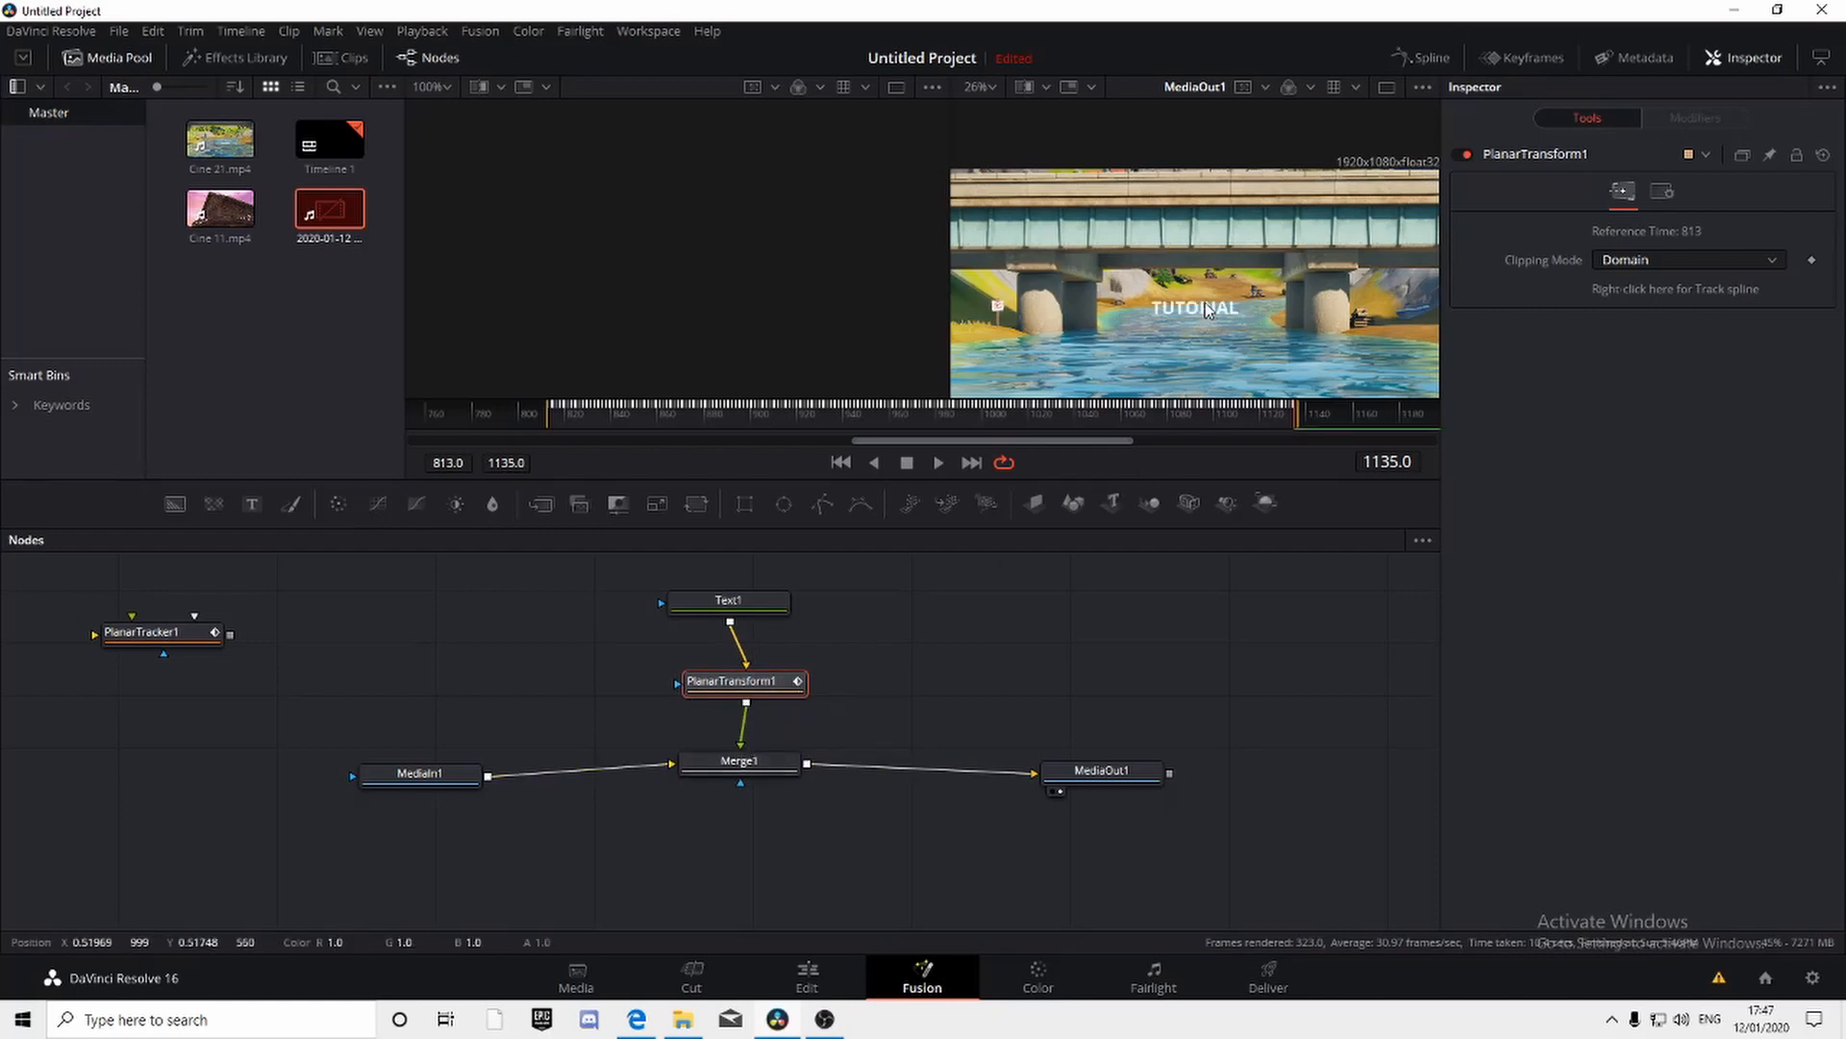
# Step: Move the TUTORIAL text up onto the bridge girder with a size of 0.1417, and return to frame 813
pyautogui.click(760, 602)
pyautogui.moveTo(1192, 313); pyautogui.dragTo(1210, 227)
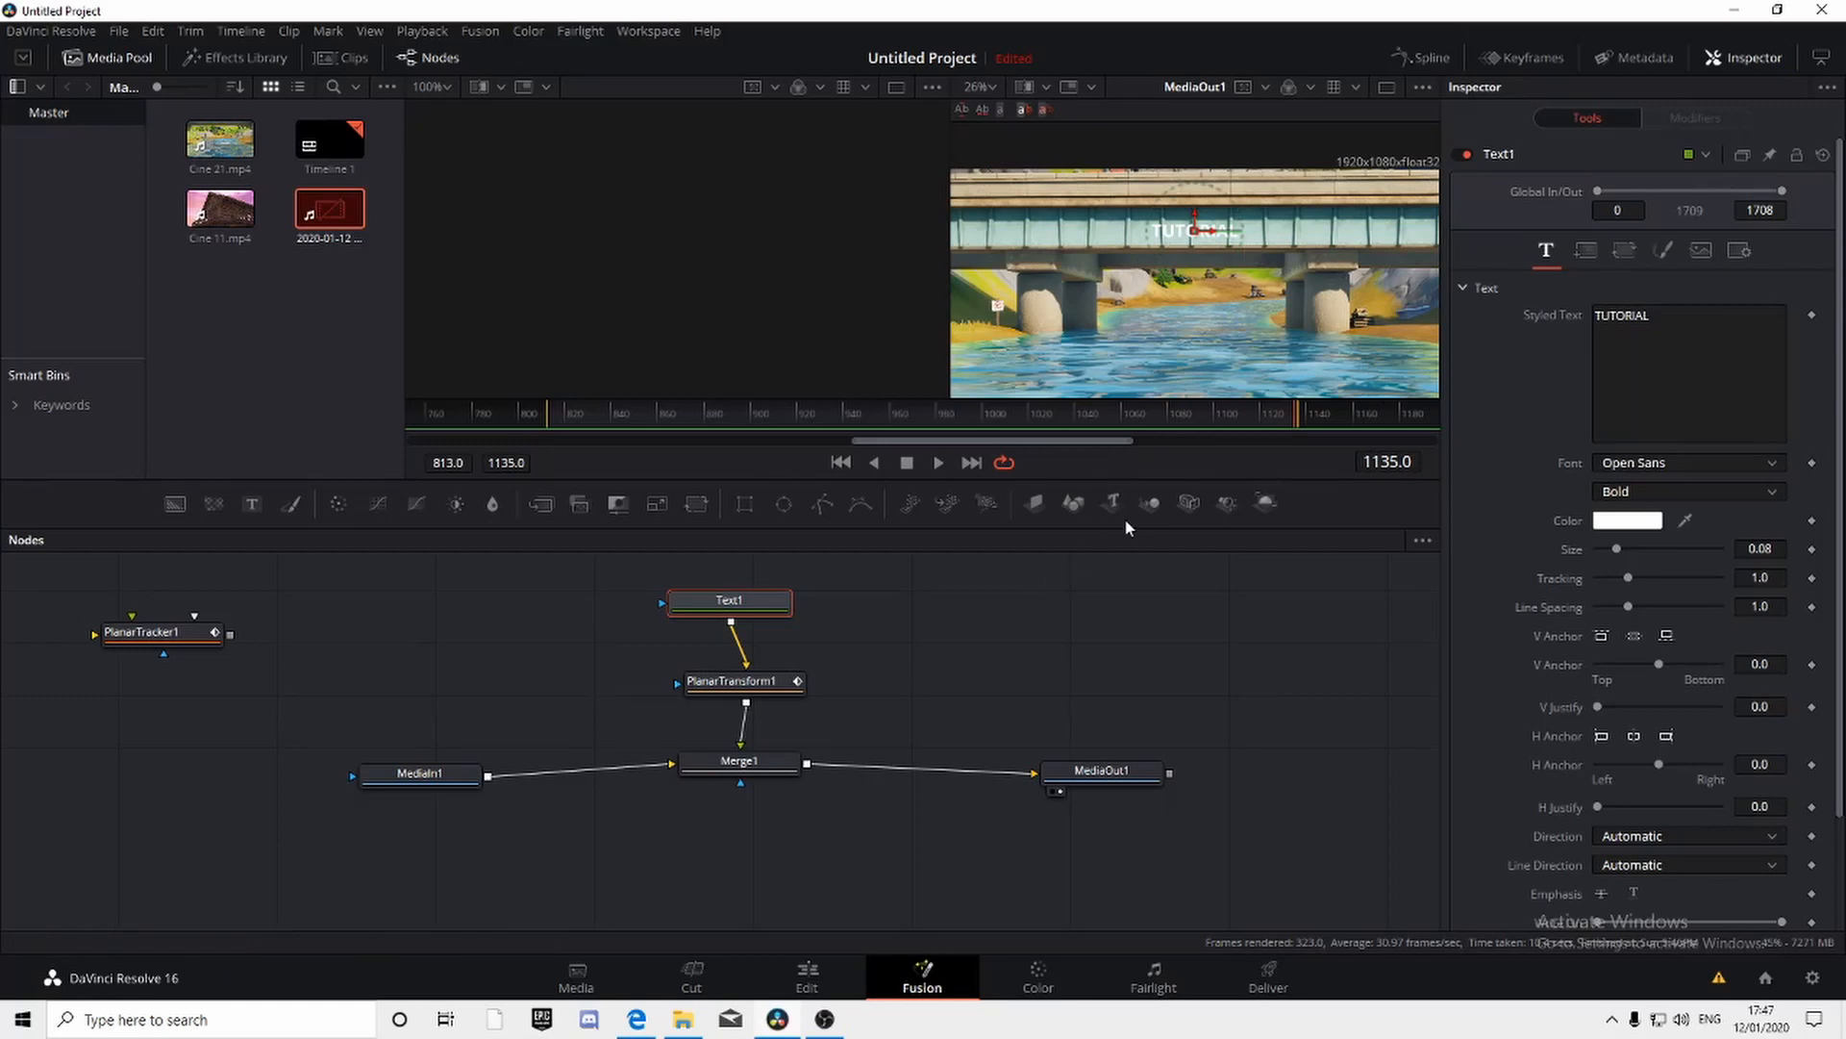
pyautogui.moveTo(1616, 548); pyautogui.dragTo(1635, 558)
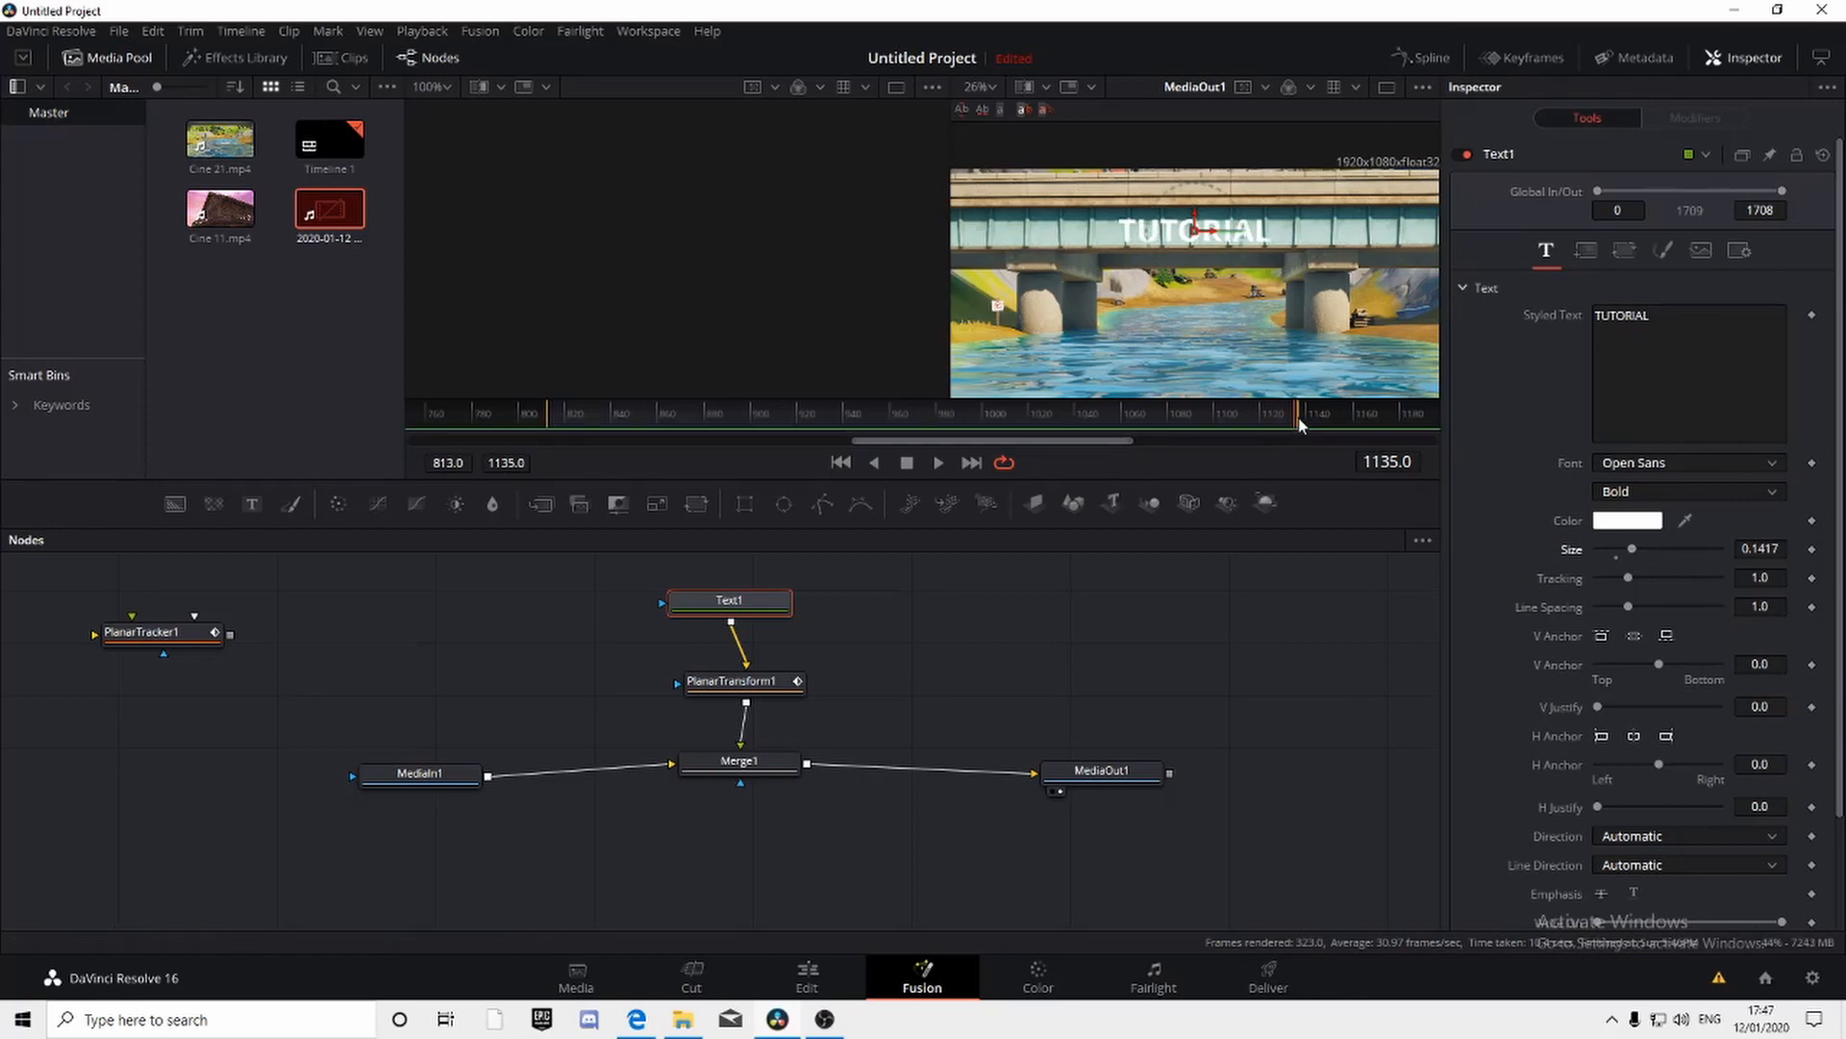
pyautogui.moveTo(1301, 424); pyautogui.dragTo(549, 459)
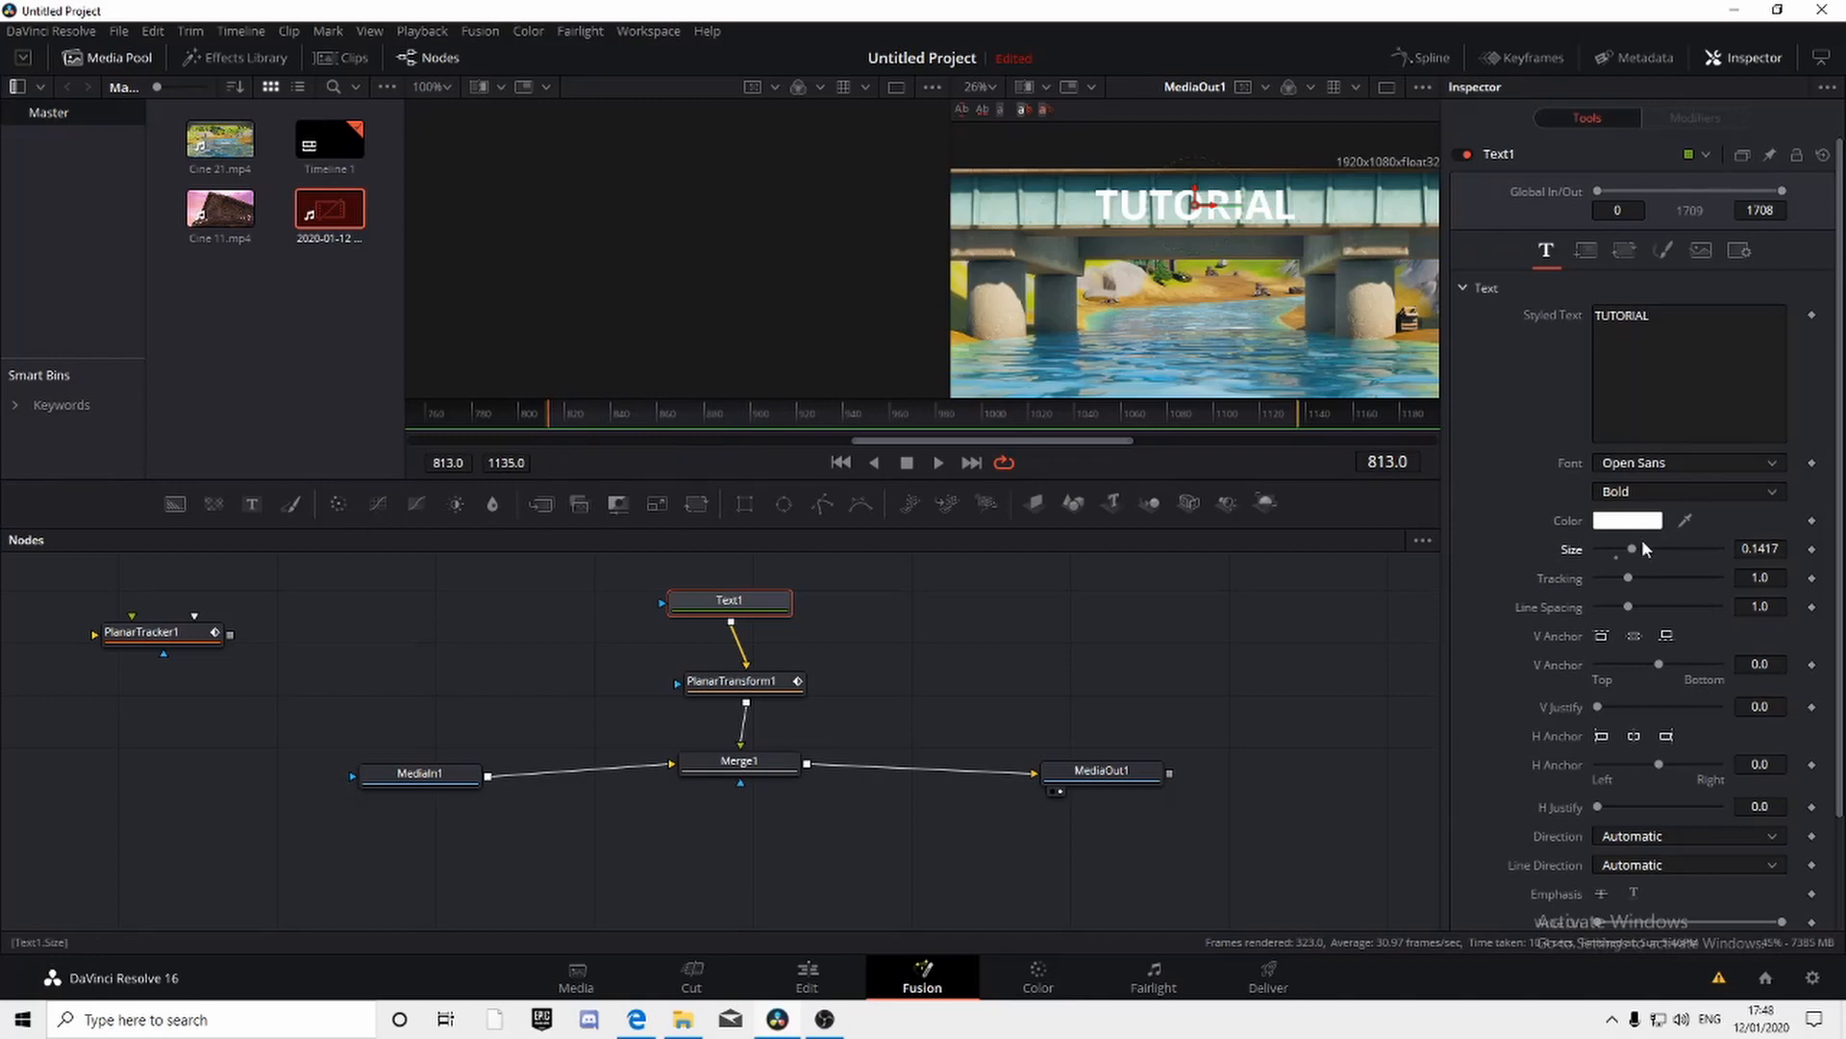
# Step: Restyle the TUTORIAL text in Burbank Big Condensed at size 0.1496, nudge it along the girder, and preview the clip up to frame 1038
pyautogui.moveTo(1636, 552); pyautogui.dragTo(1640, 552)
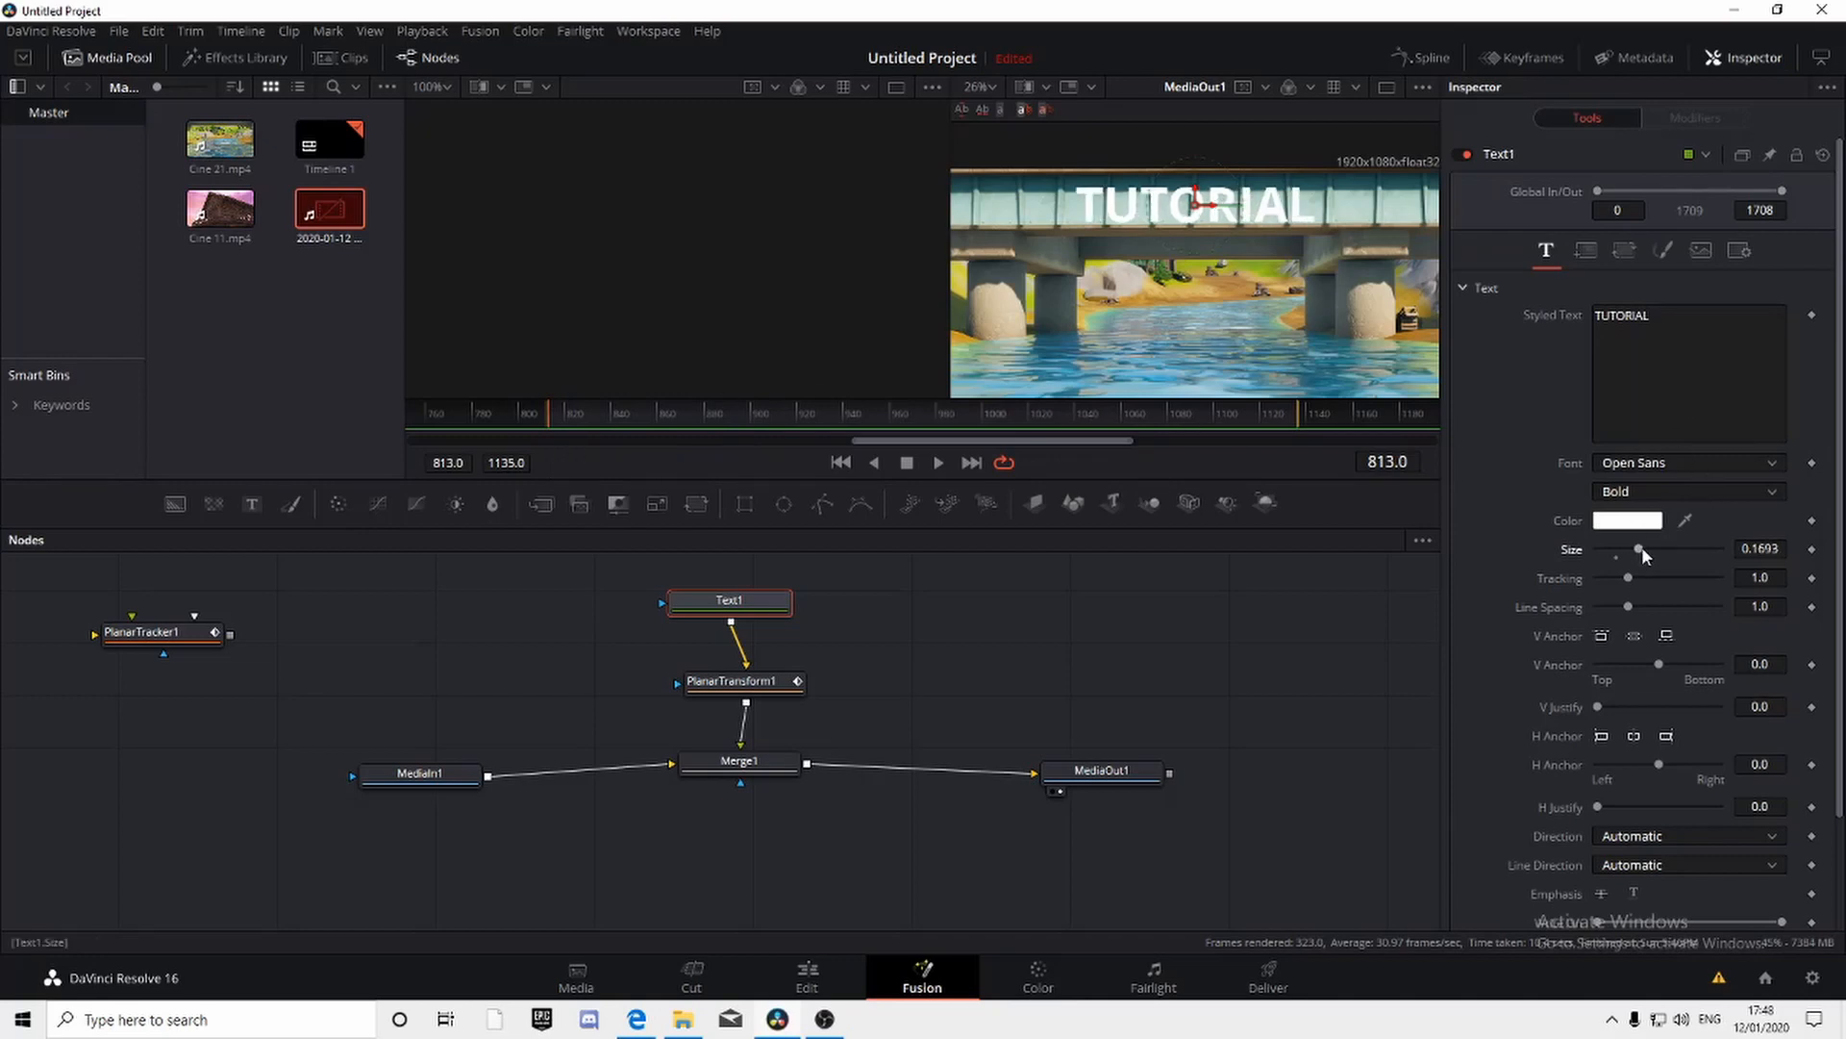
pyautogui.moveTo(1212, 205); pyautogui.dragTo(1217, 205)
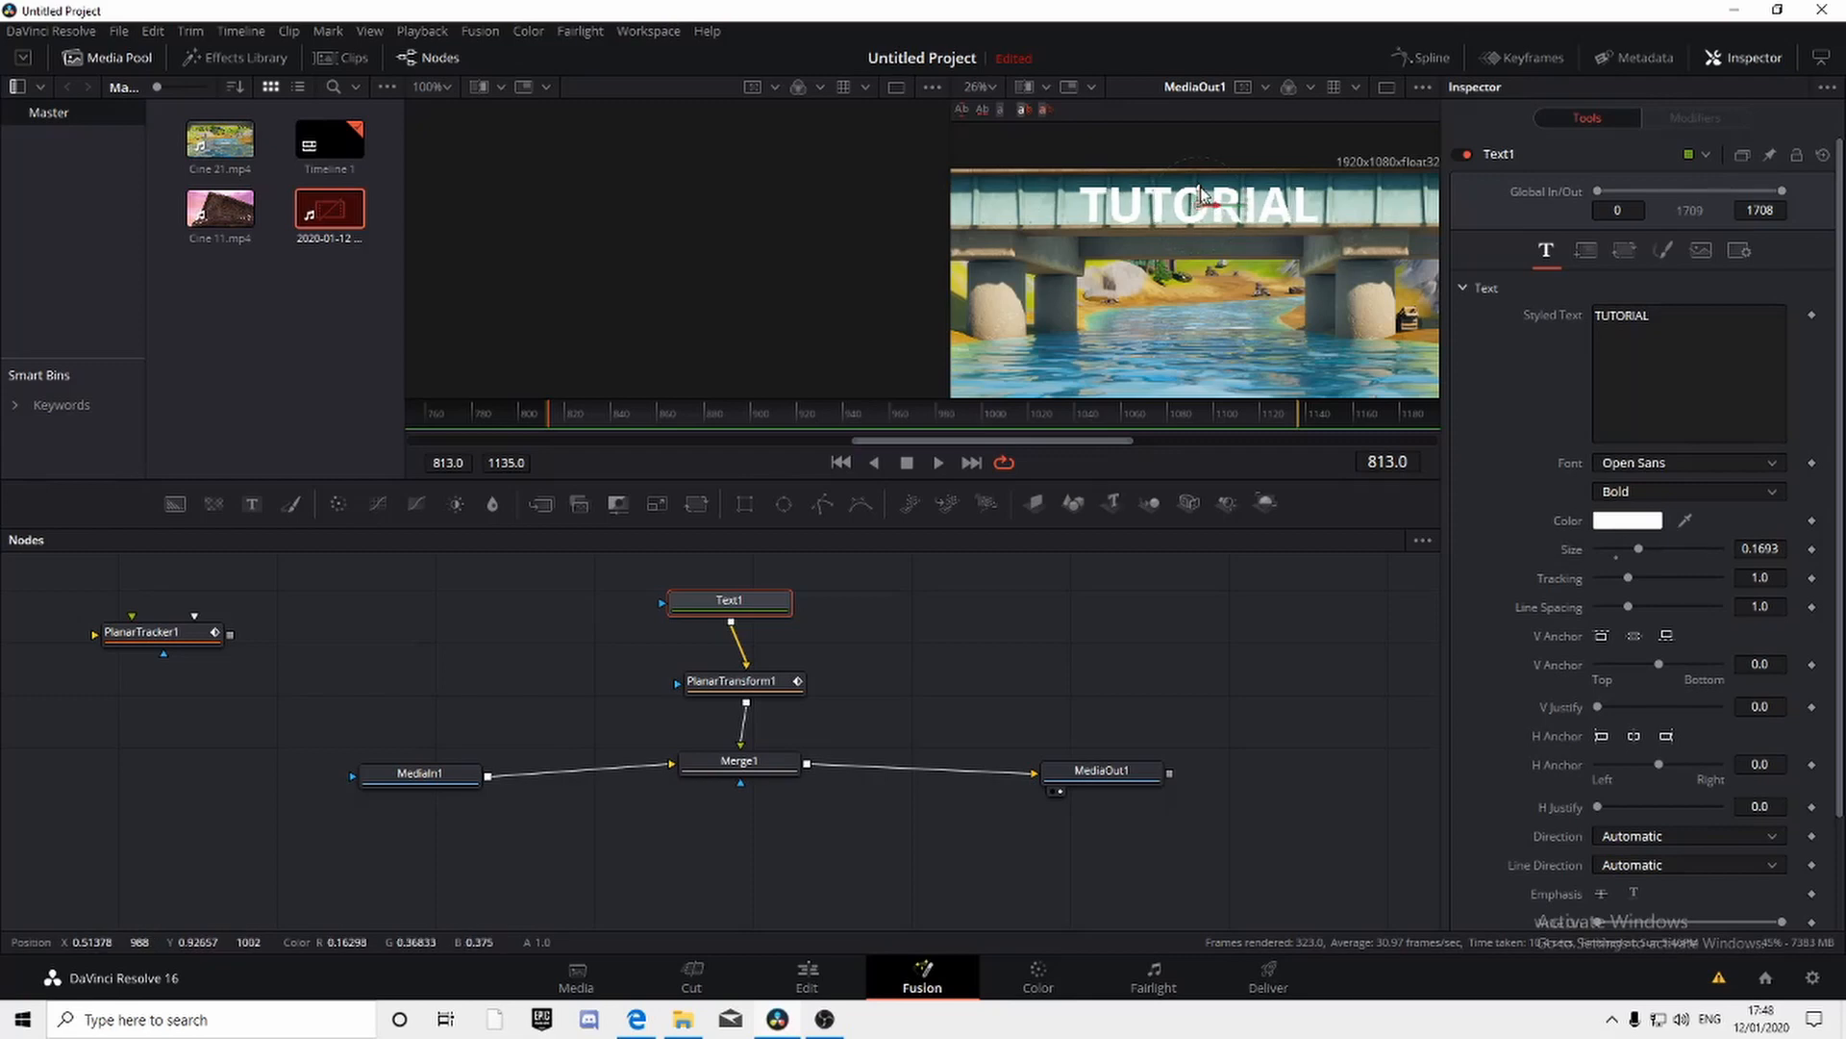
pyautogui.click(1745, 466)
pyautogui.scroll(15, 1692, 577)
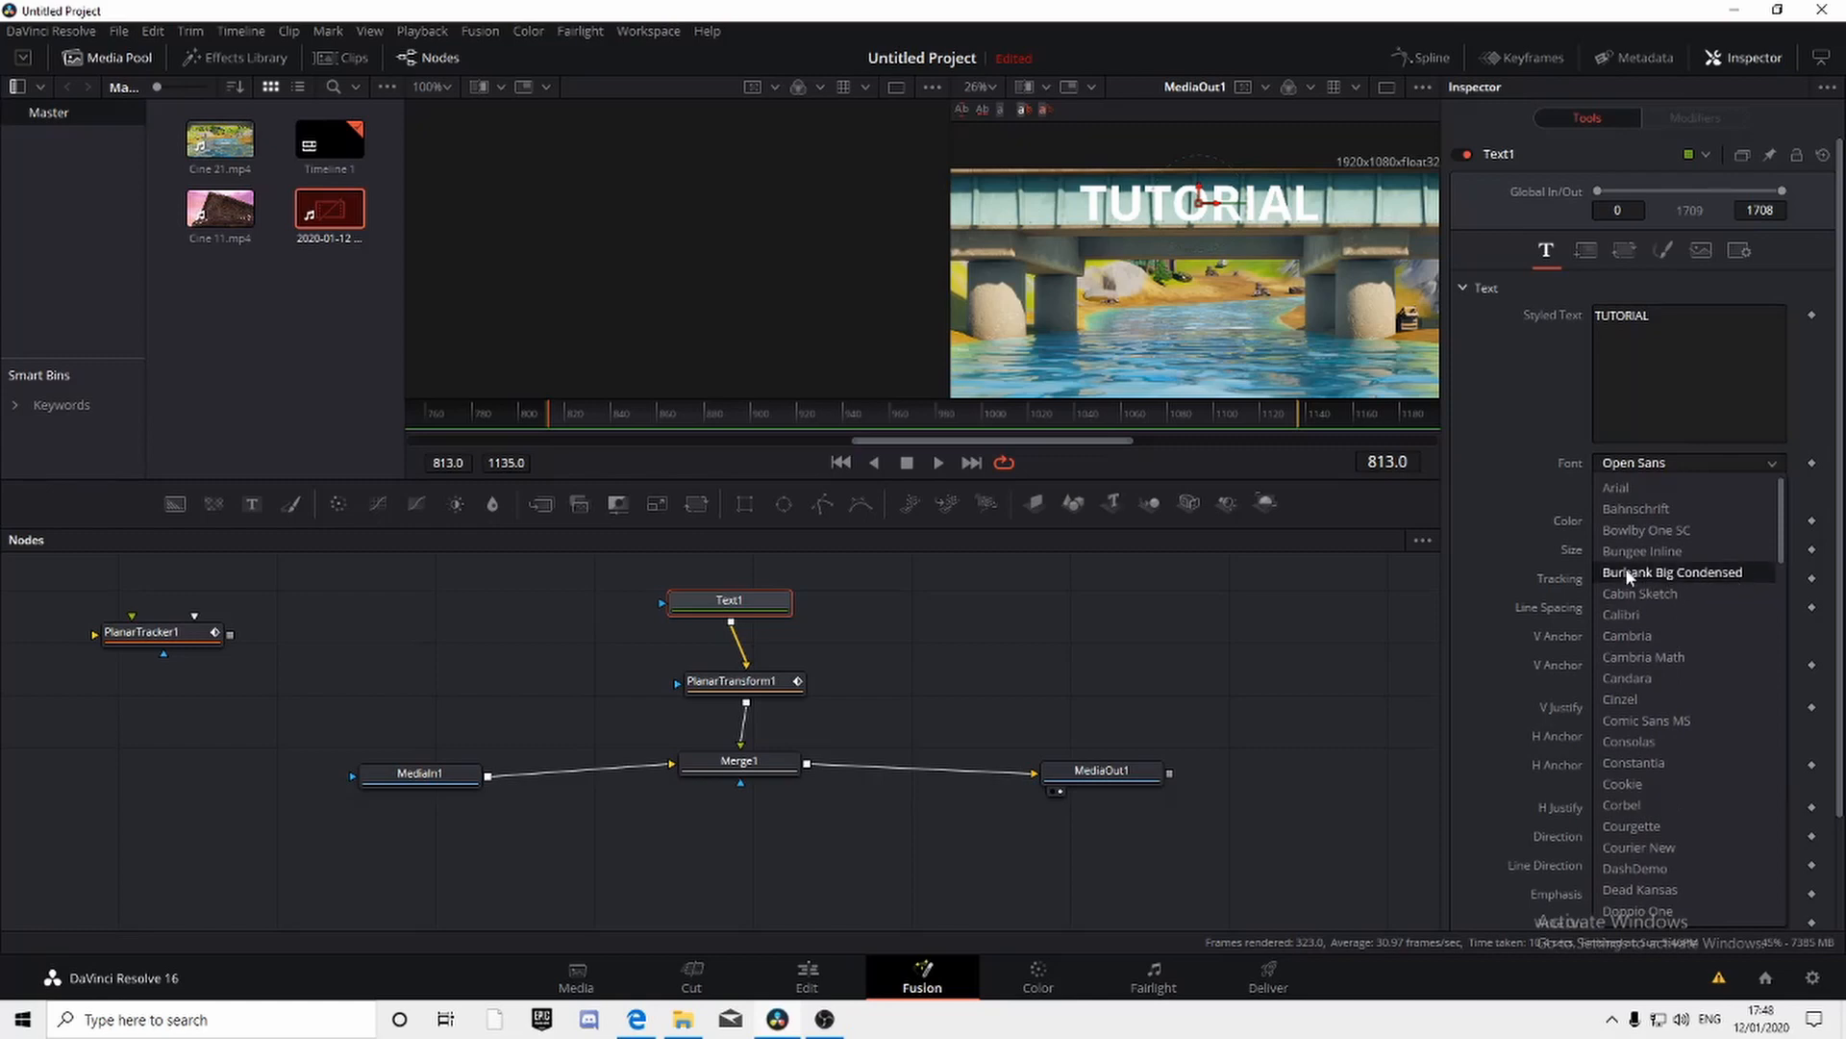
pyautogui.click(1718, 572)
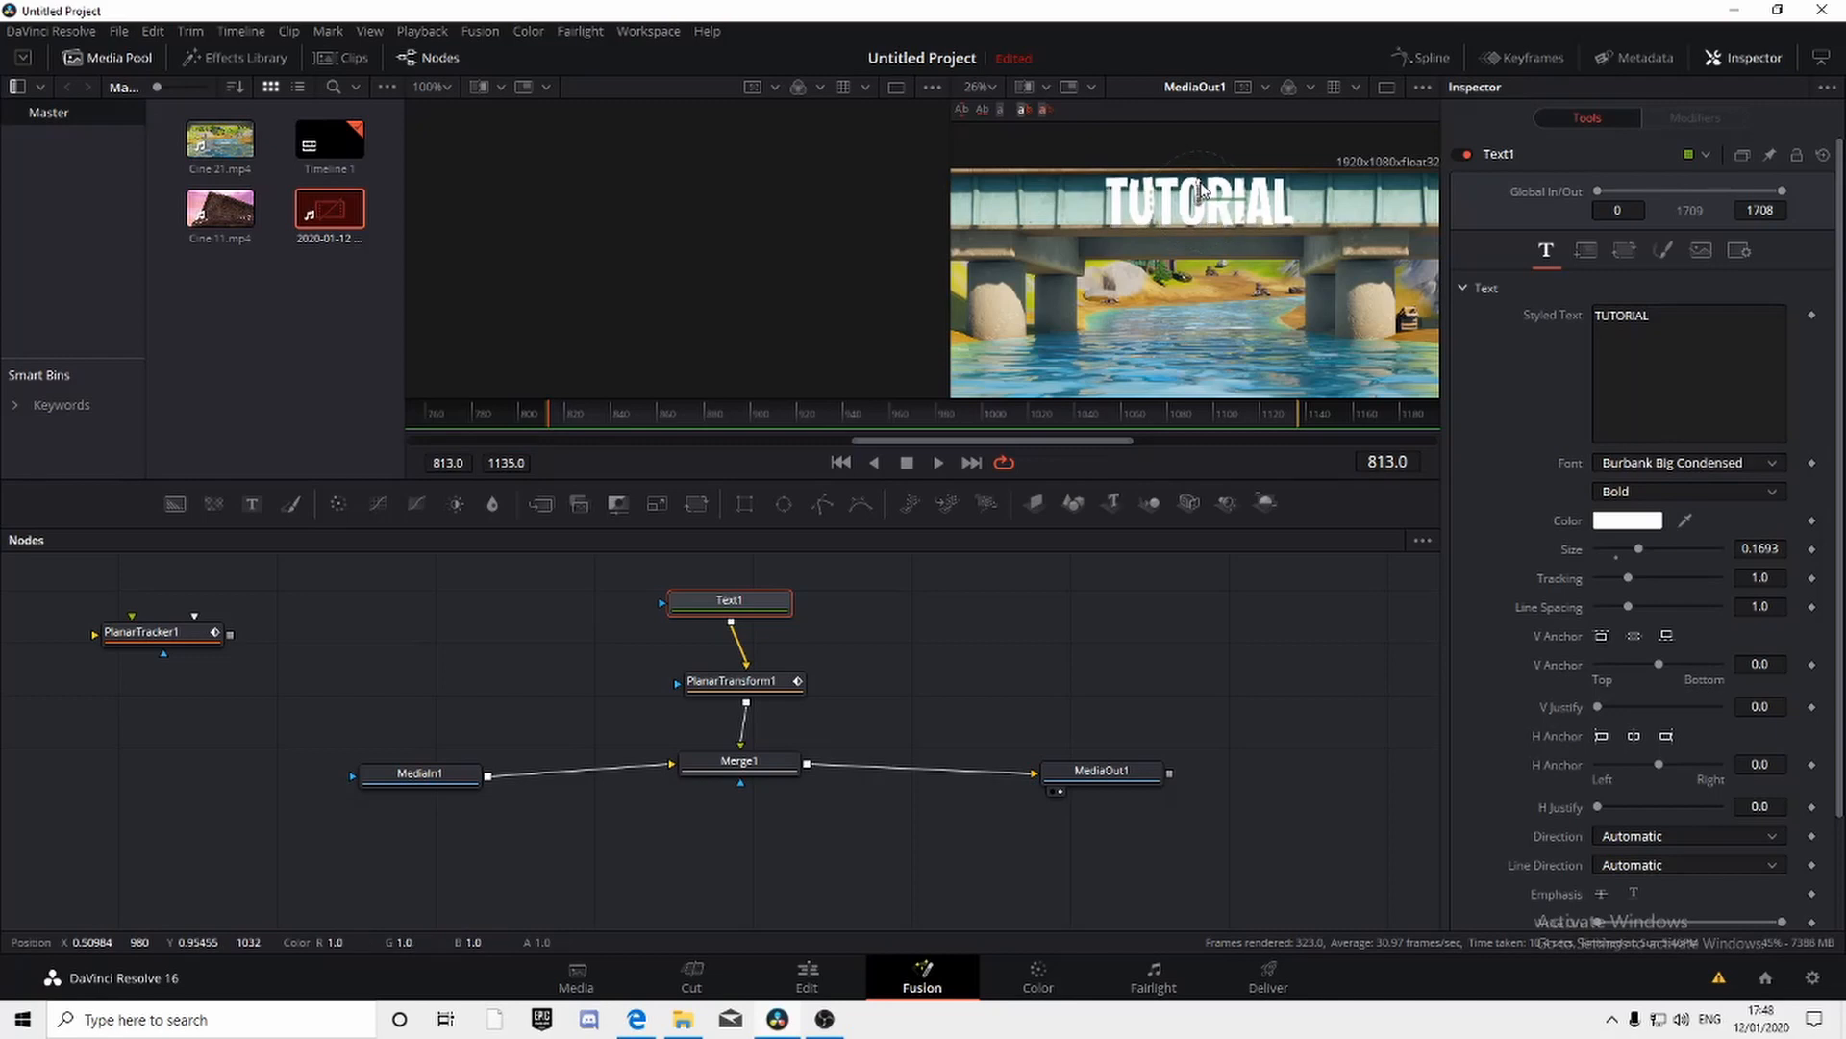
pyautogui.moveTo(1641, 544); pyautogui.dragTo(1633, 547)
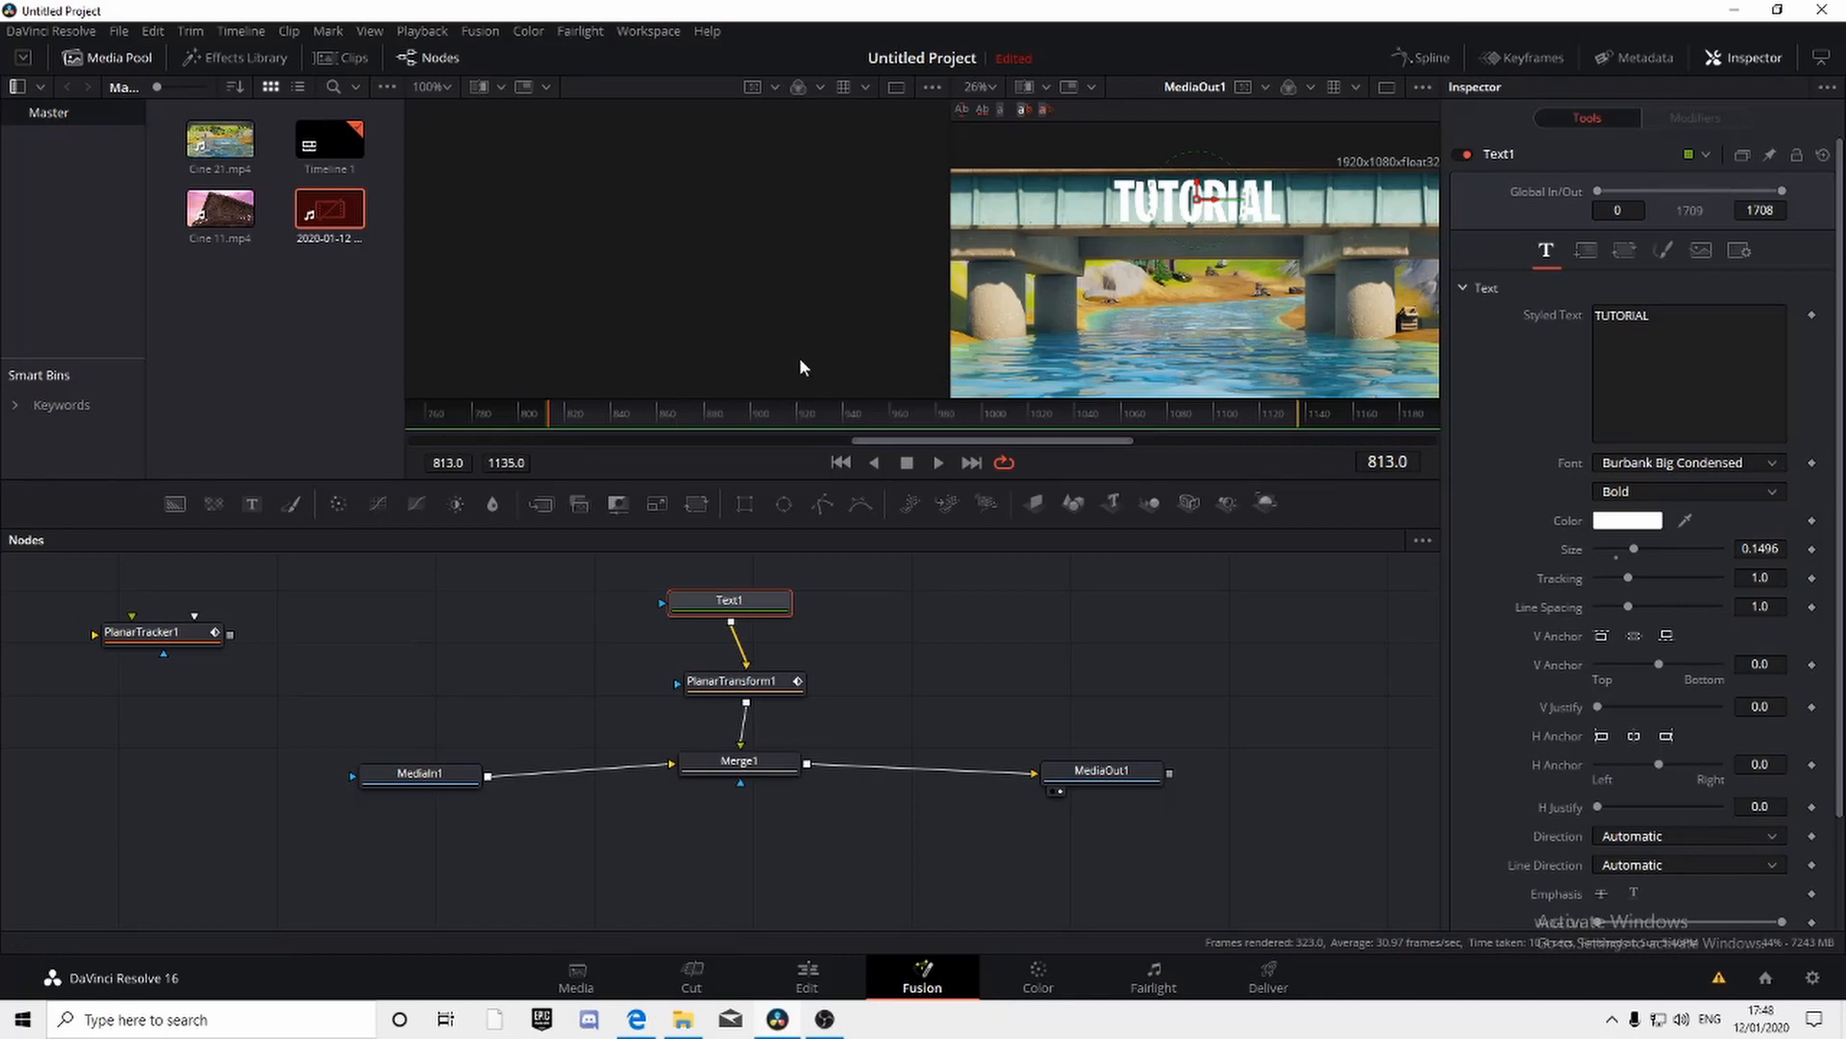
pyautogui.click(942, 464)
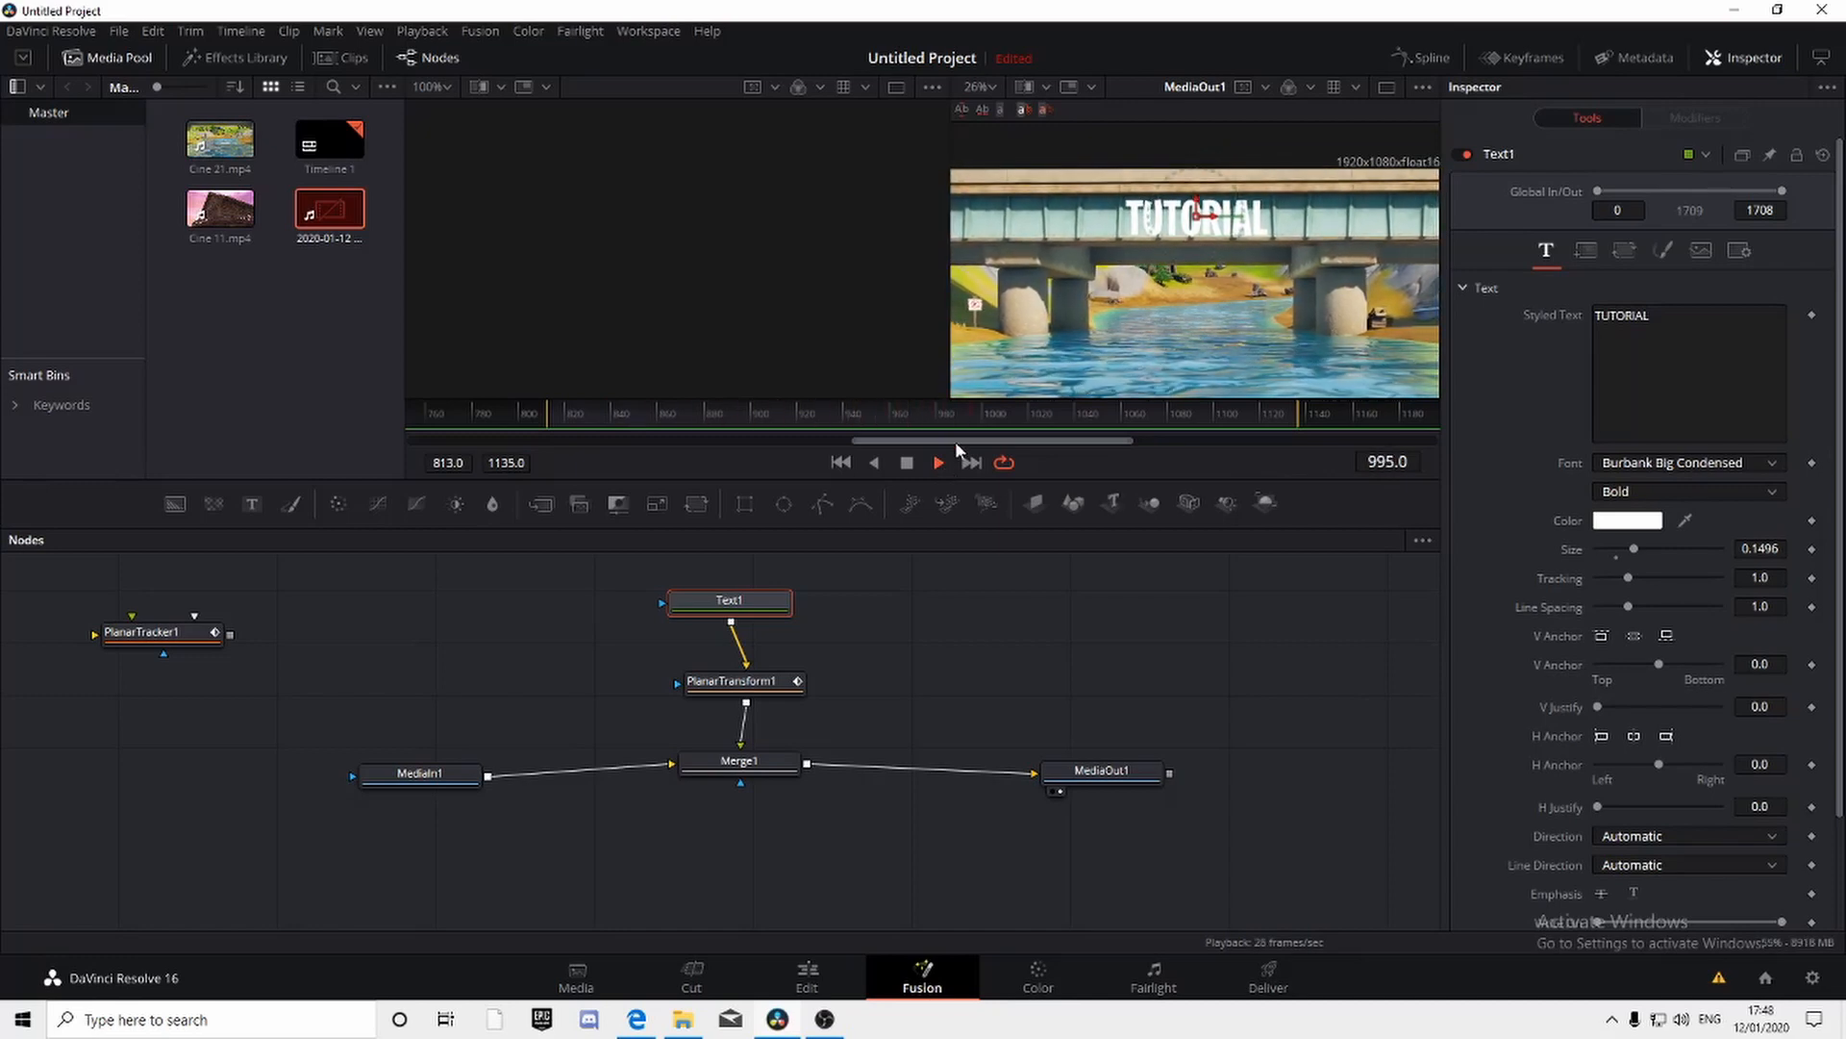
pyautogui.click(906, 462)
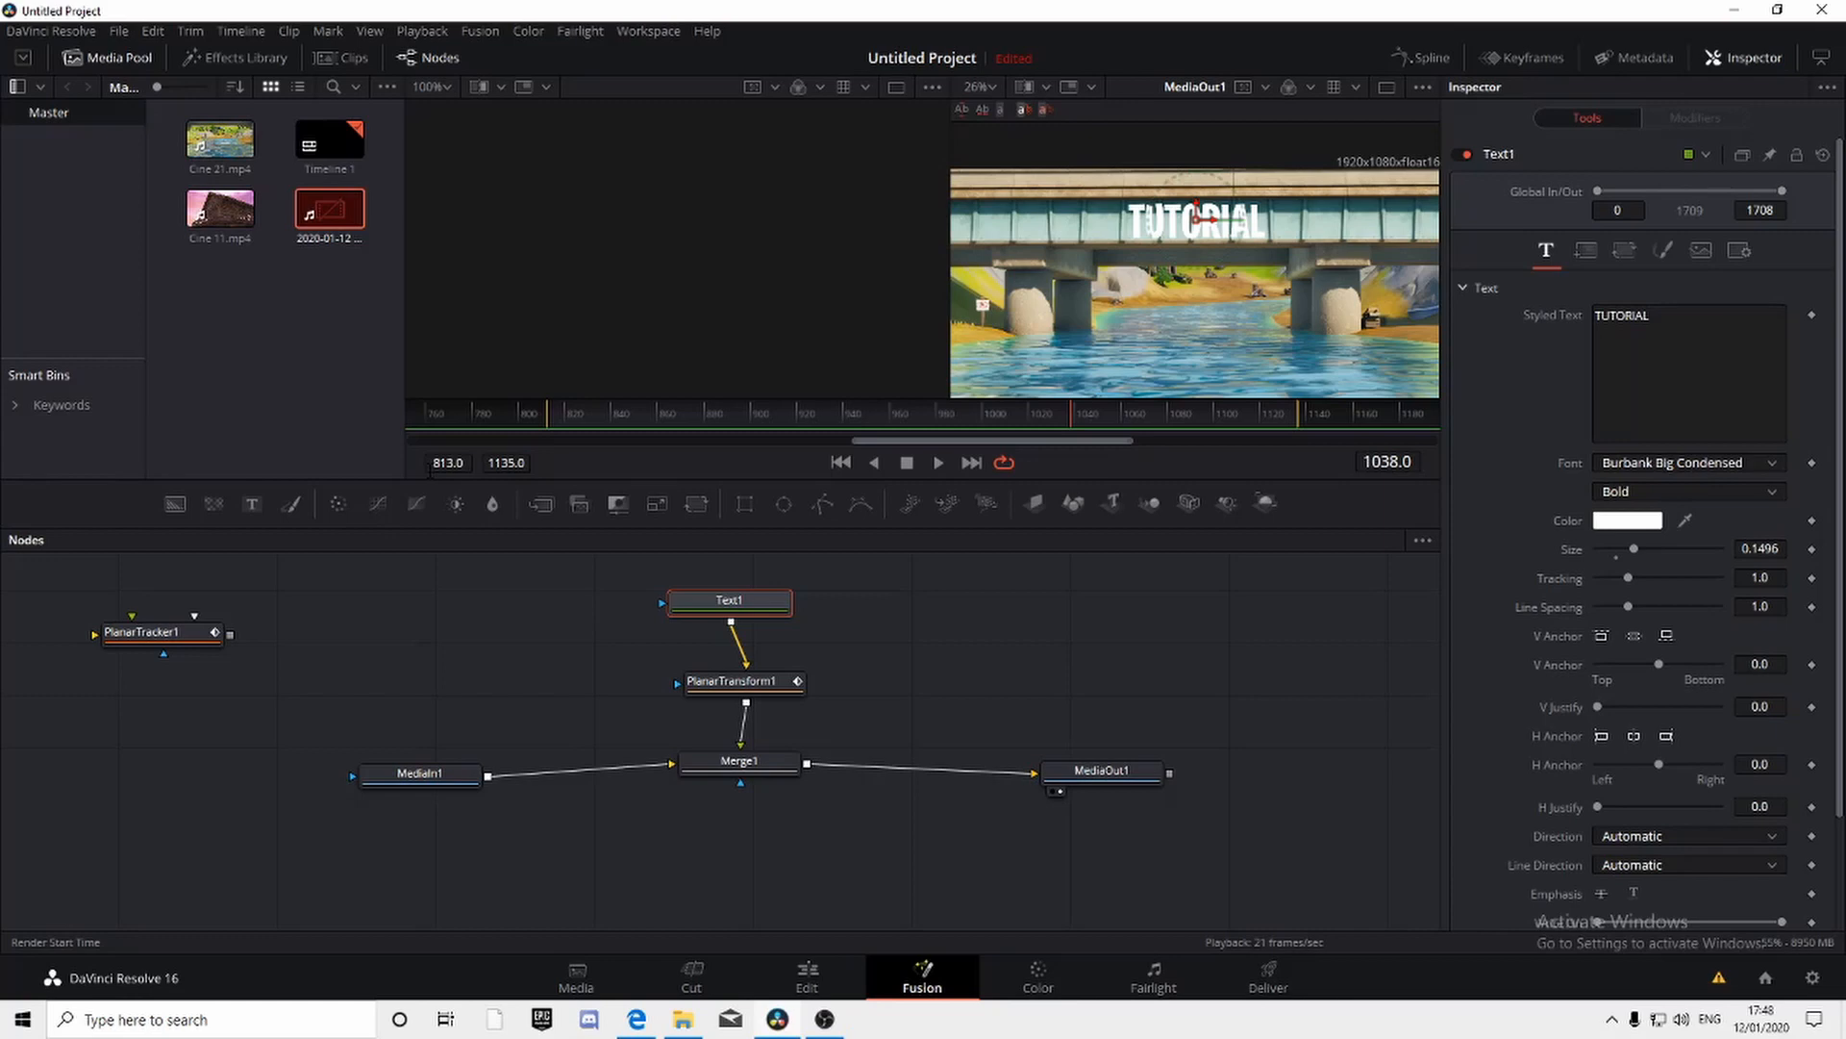
# Step: Set the color of the TUTORIAL text to bright red, #ff0004
pyautogui.click(1652, 524)
pyautogui.click(893, 340)
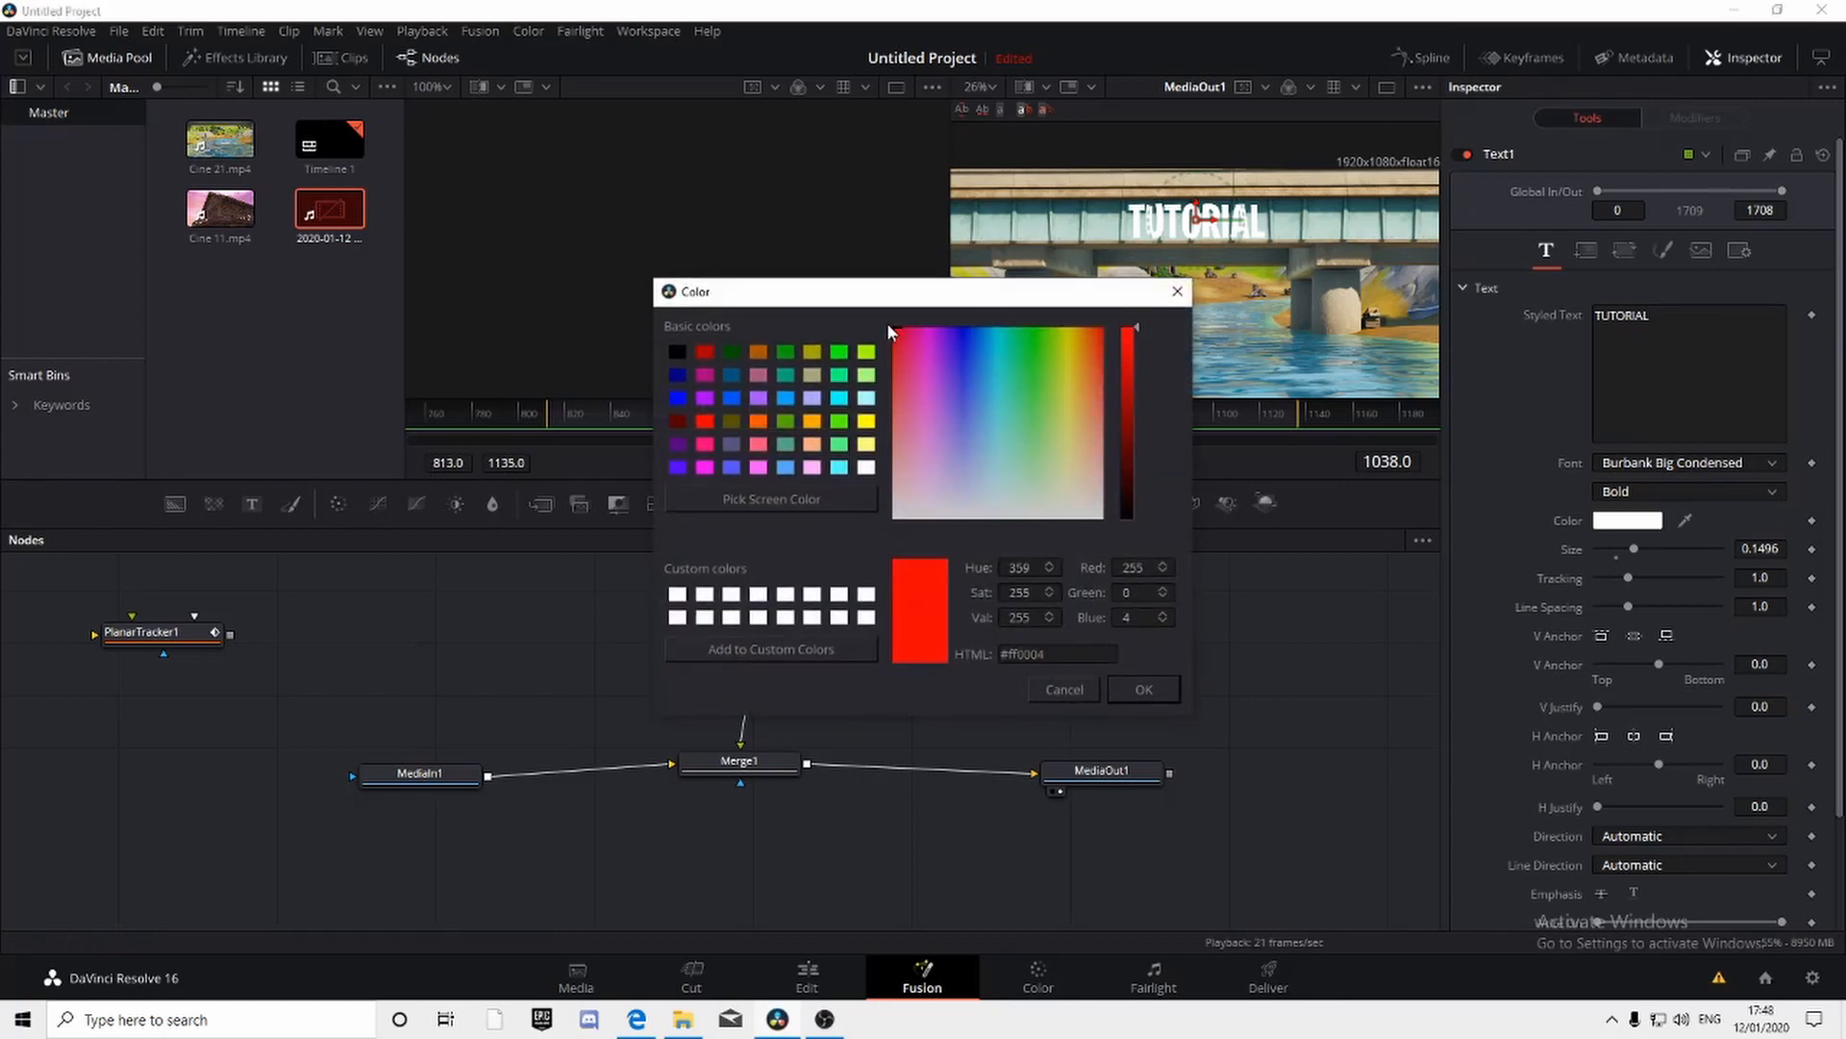
pyautogui.click(1125, 690)
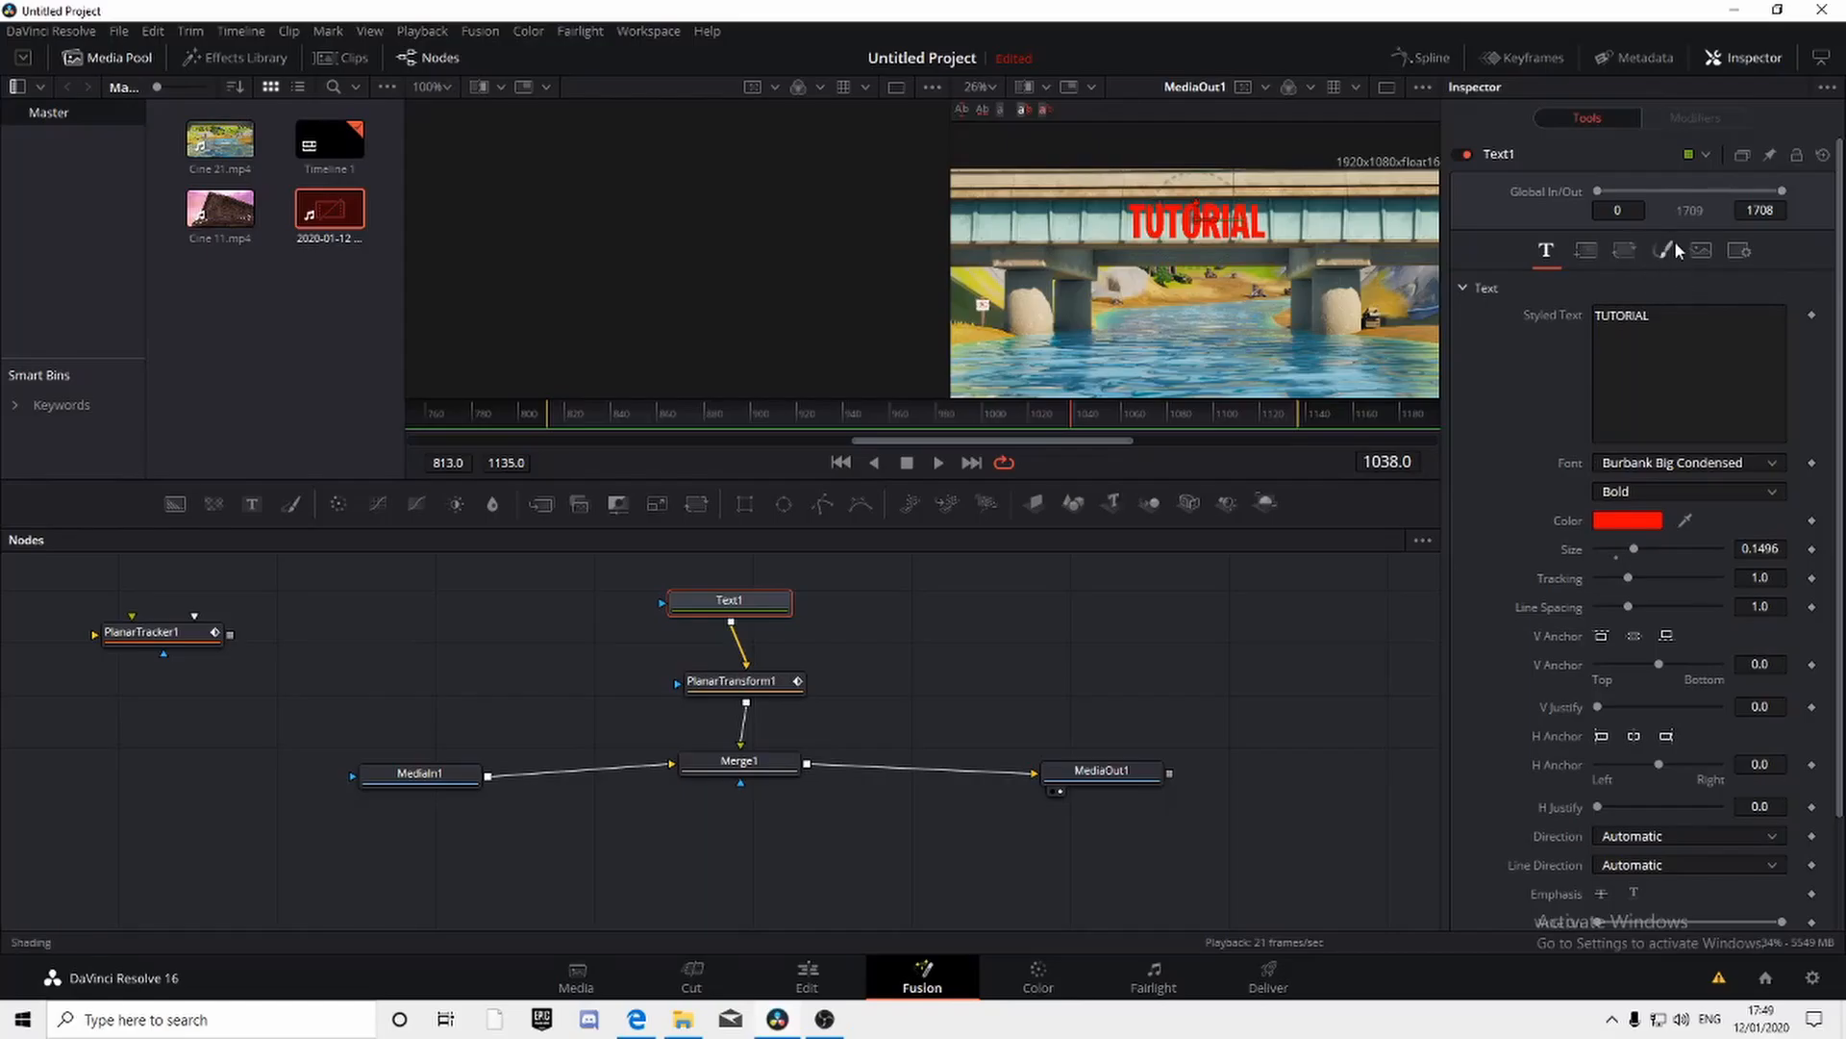
# Step: At frame 813, change shading element 1 of the text to an outline appearance with a thickness of 0.0276
pyautogui.click(1666, 251)
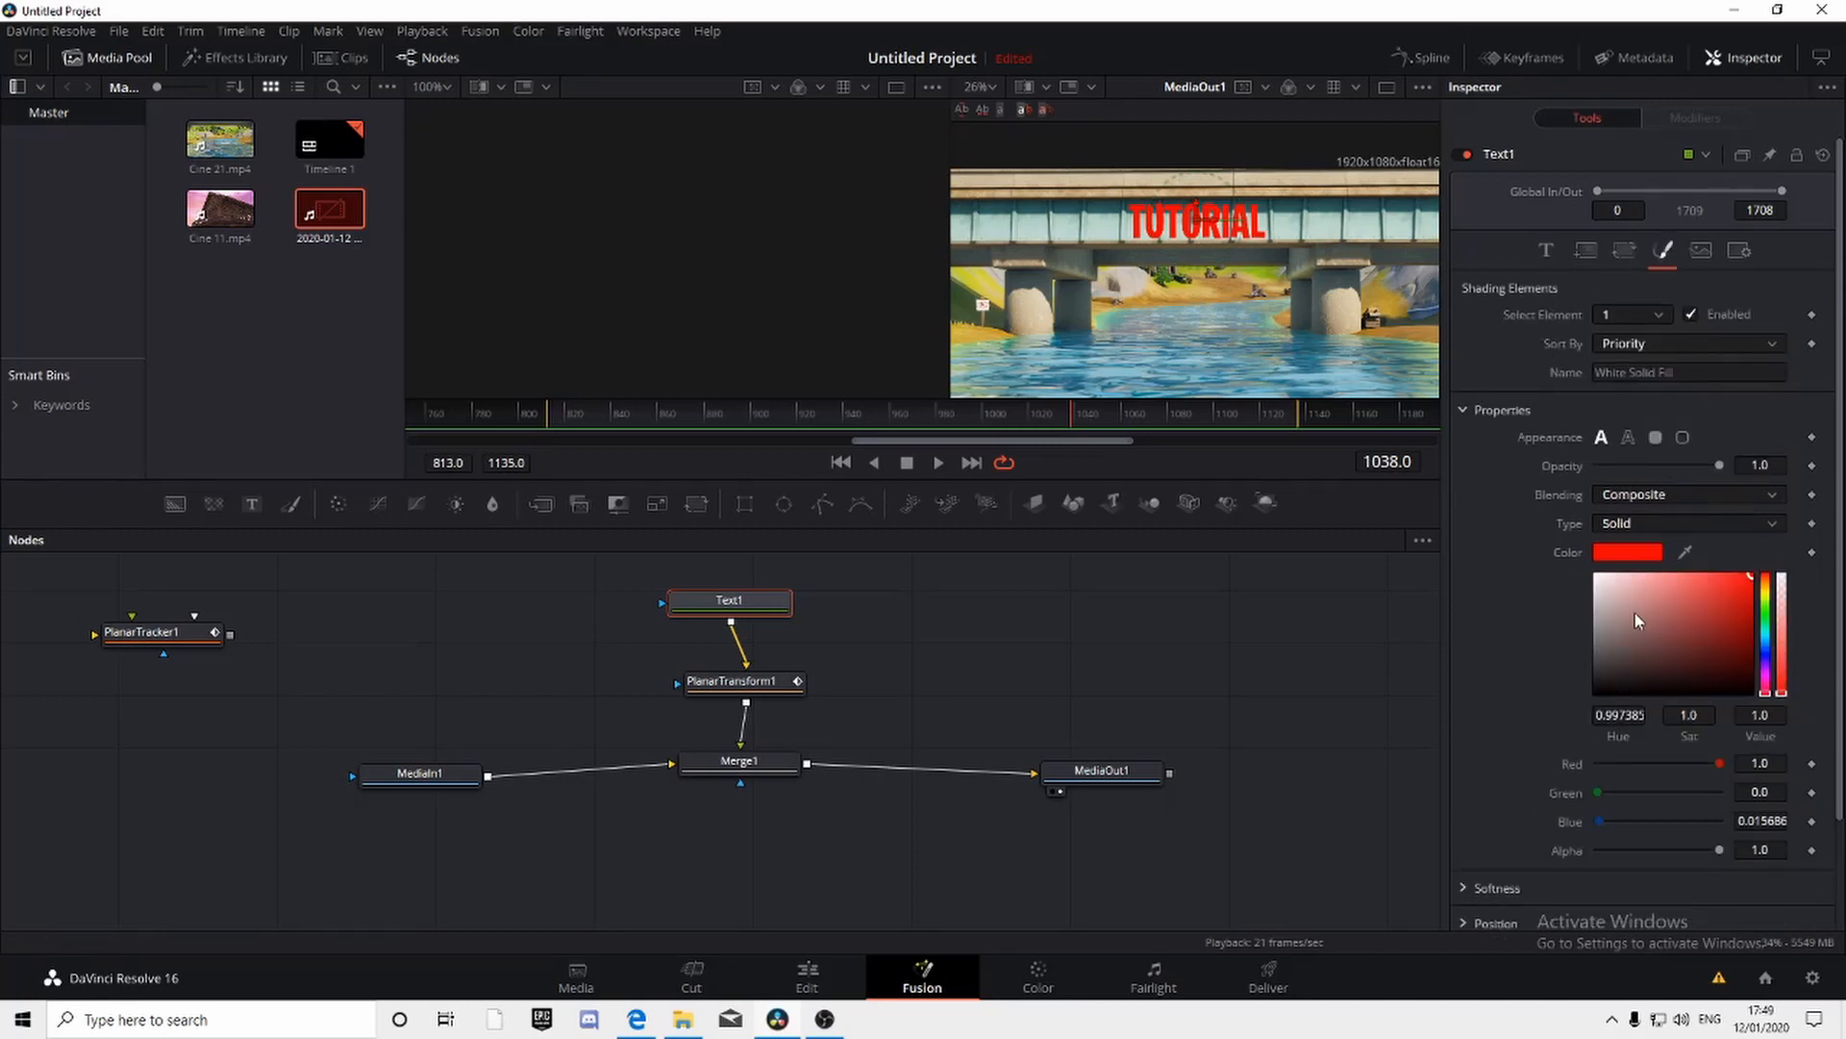
pyautogui.scroll(-3, 1634, 615)
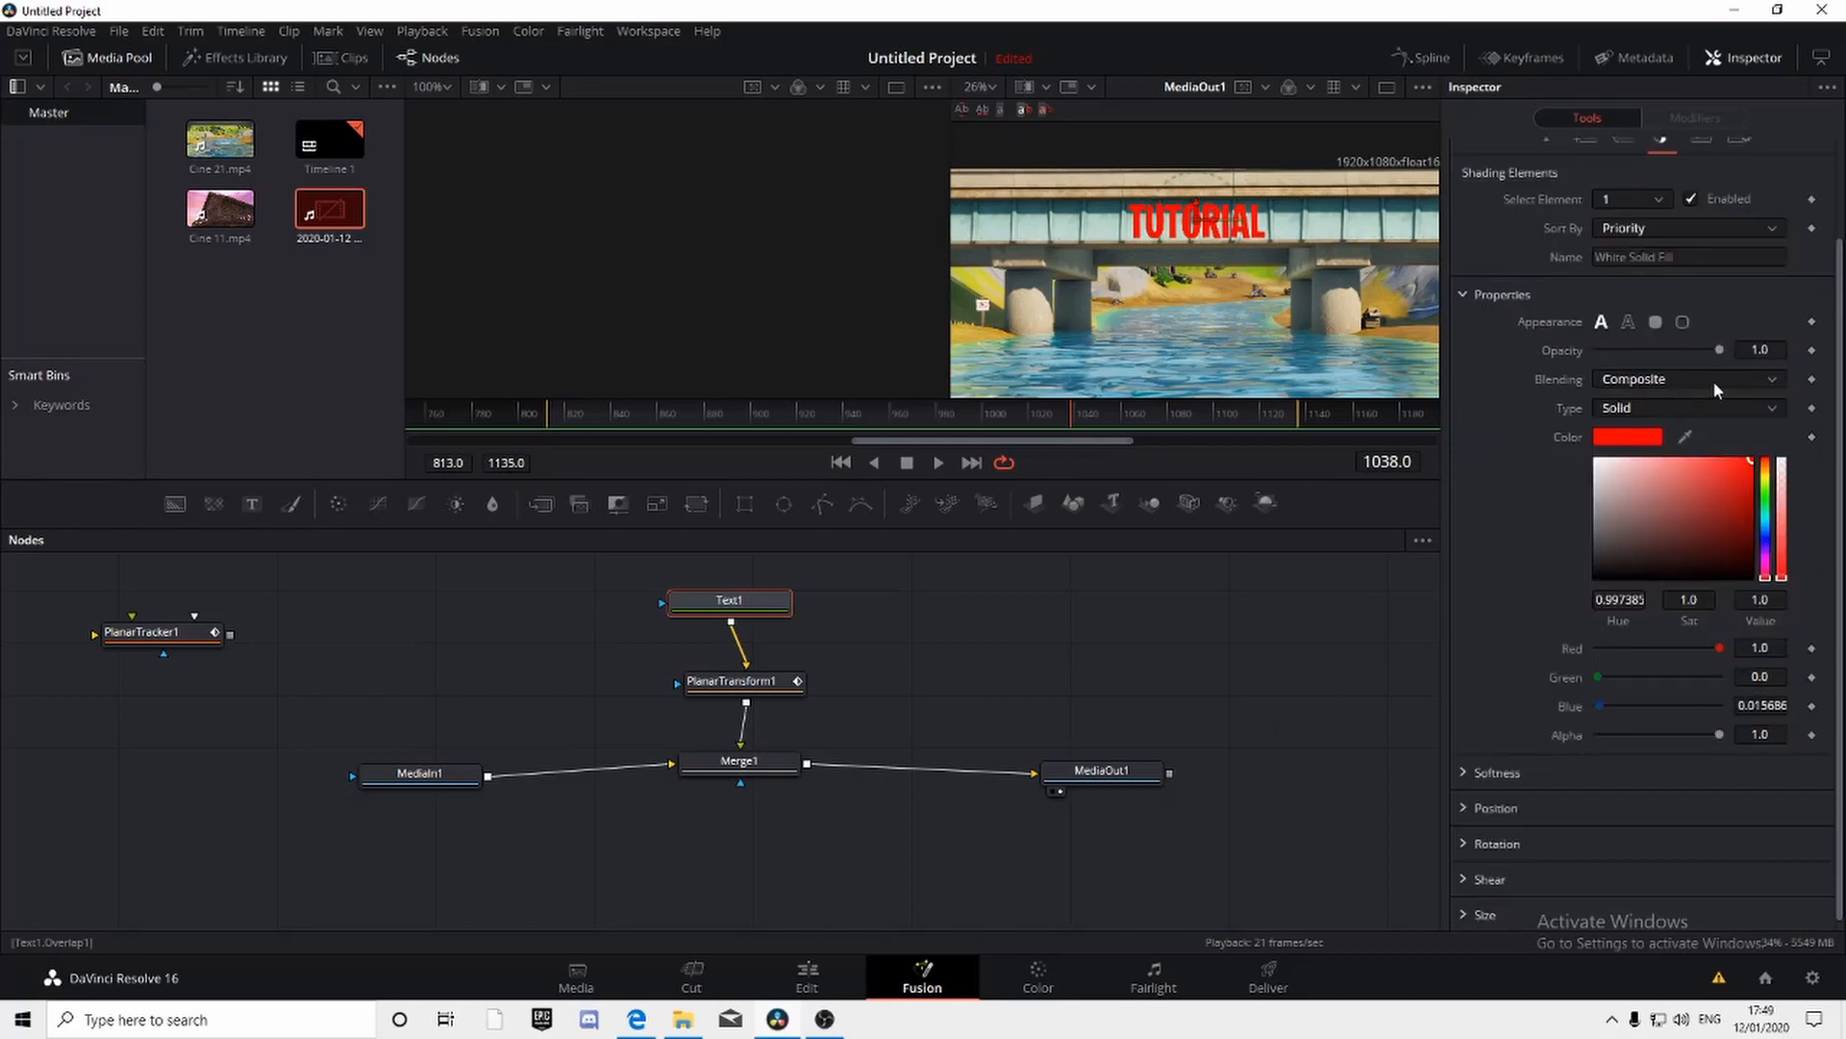
pyautogui.moveTo(1071, 427); pyautogui.dragTo(550, 435)
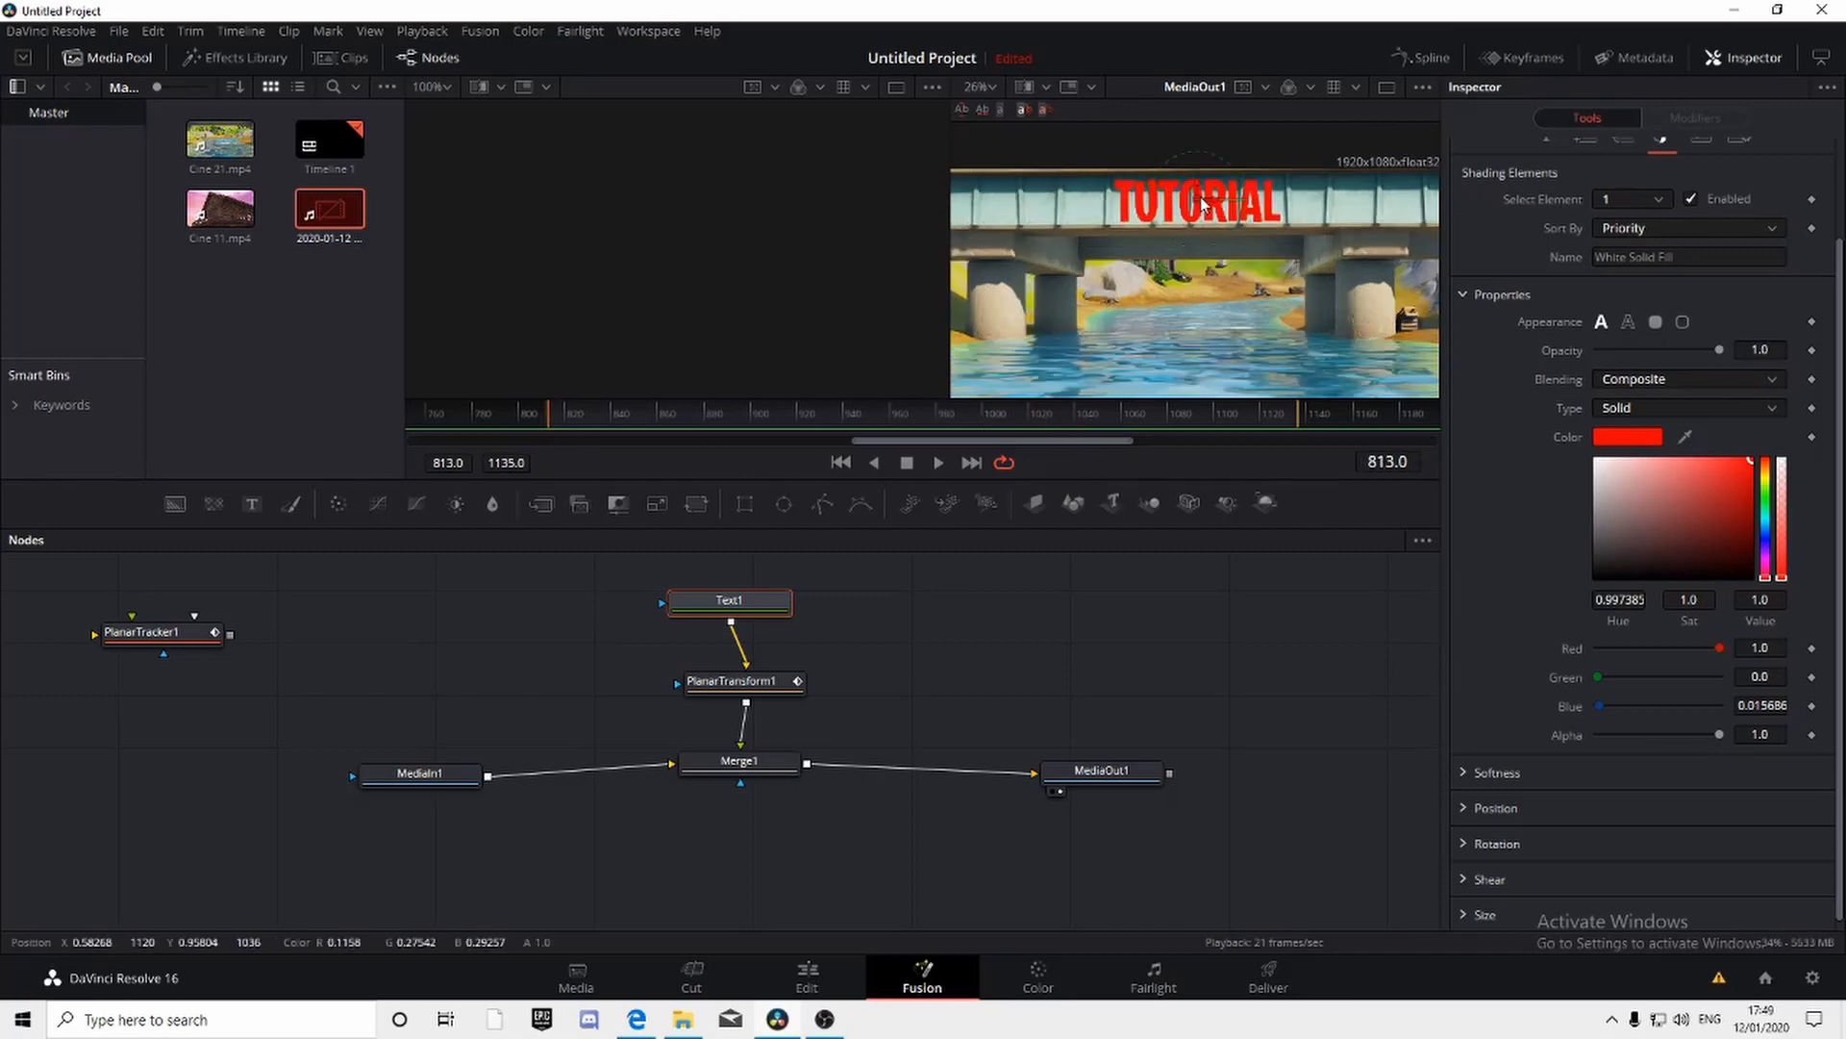
pyautogui.click(1628, 322)
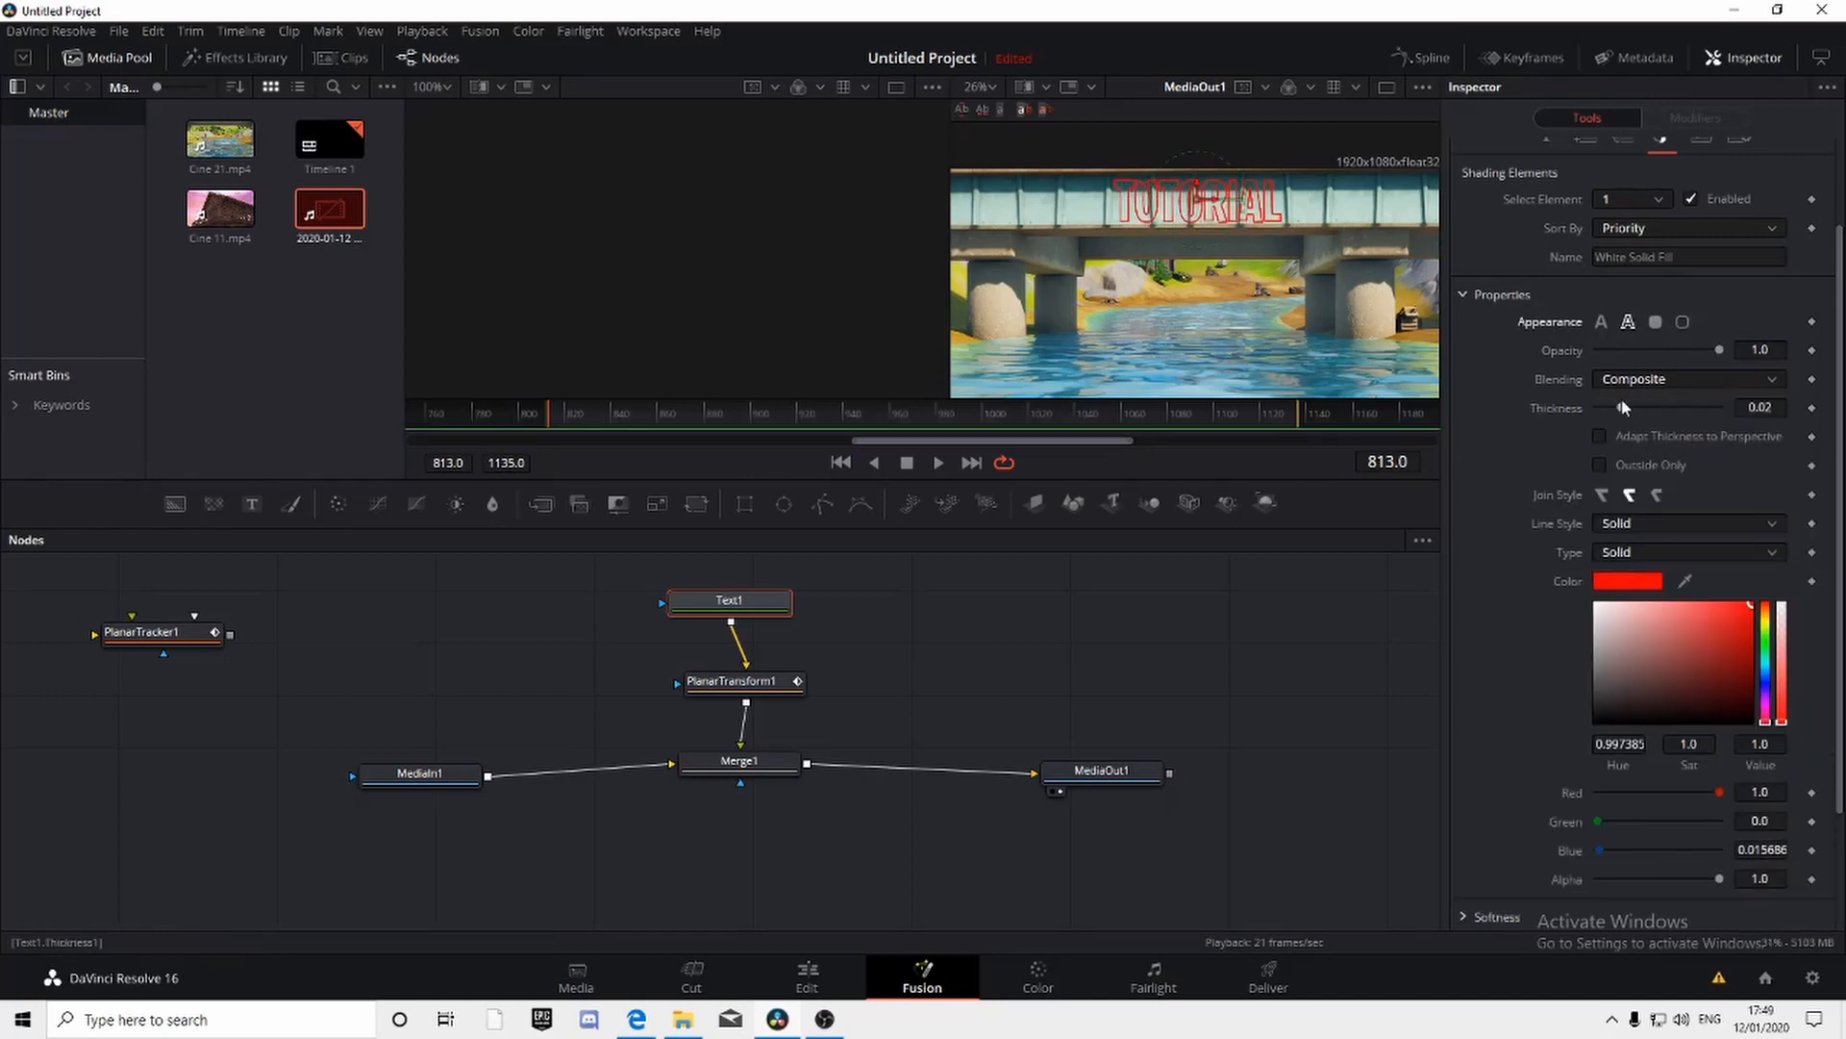
pyautogui.moveTo(1621, 406)
pyautogui.mouseDown()
pyautogui.moveTo(1654, 406)
pyautogui.moveTo(1573, 419)
pyautogui.moveTo(1624, 414)
pyautogui.mouseUp()
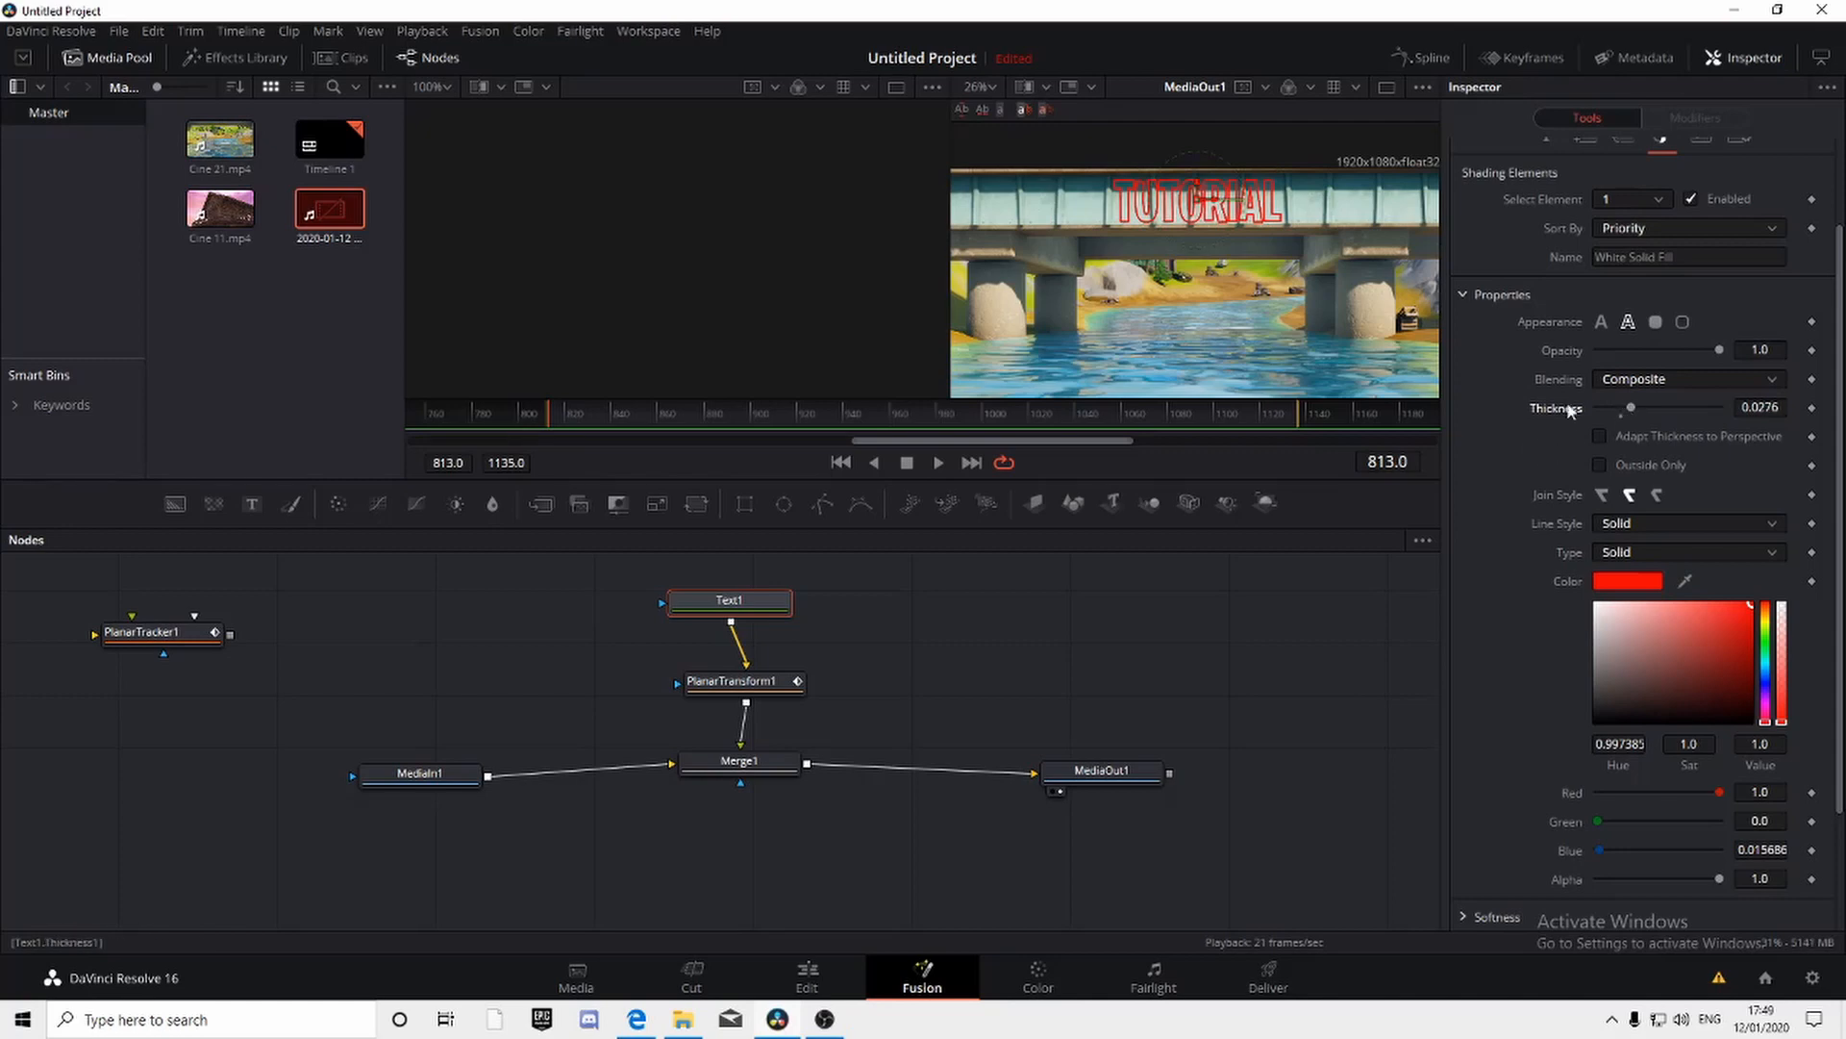
# Step: Try adapting the outline's thickness to perspective and a Dash Dot Dot line style, restoring the unadapted thickness and Solid line
pyautogui.click(1600, 436)
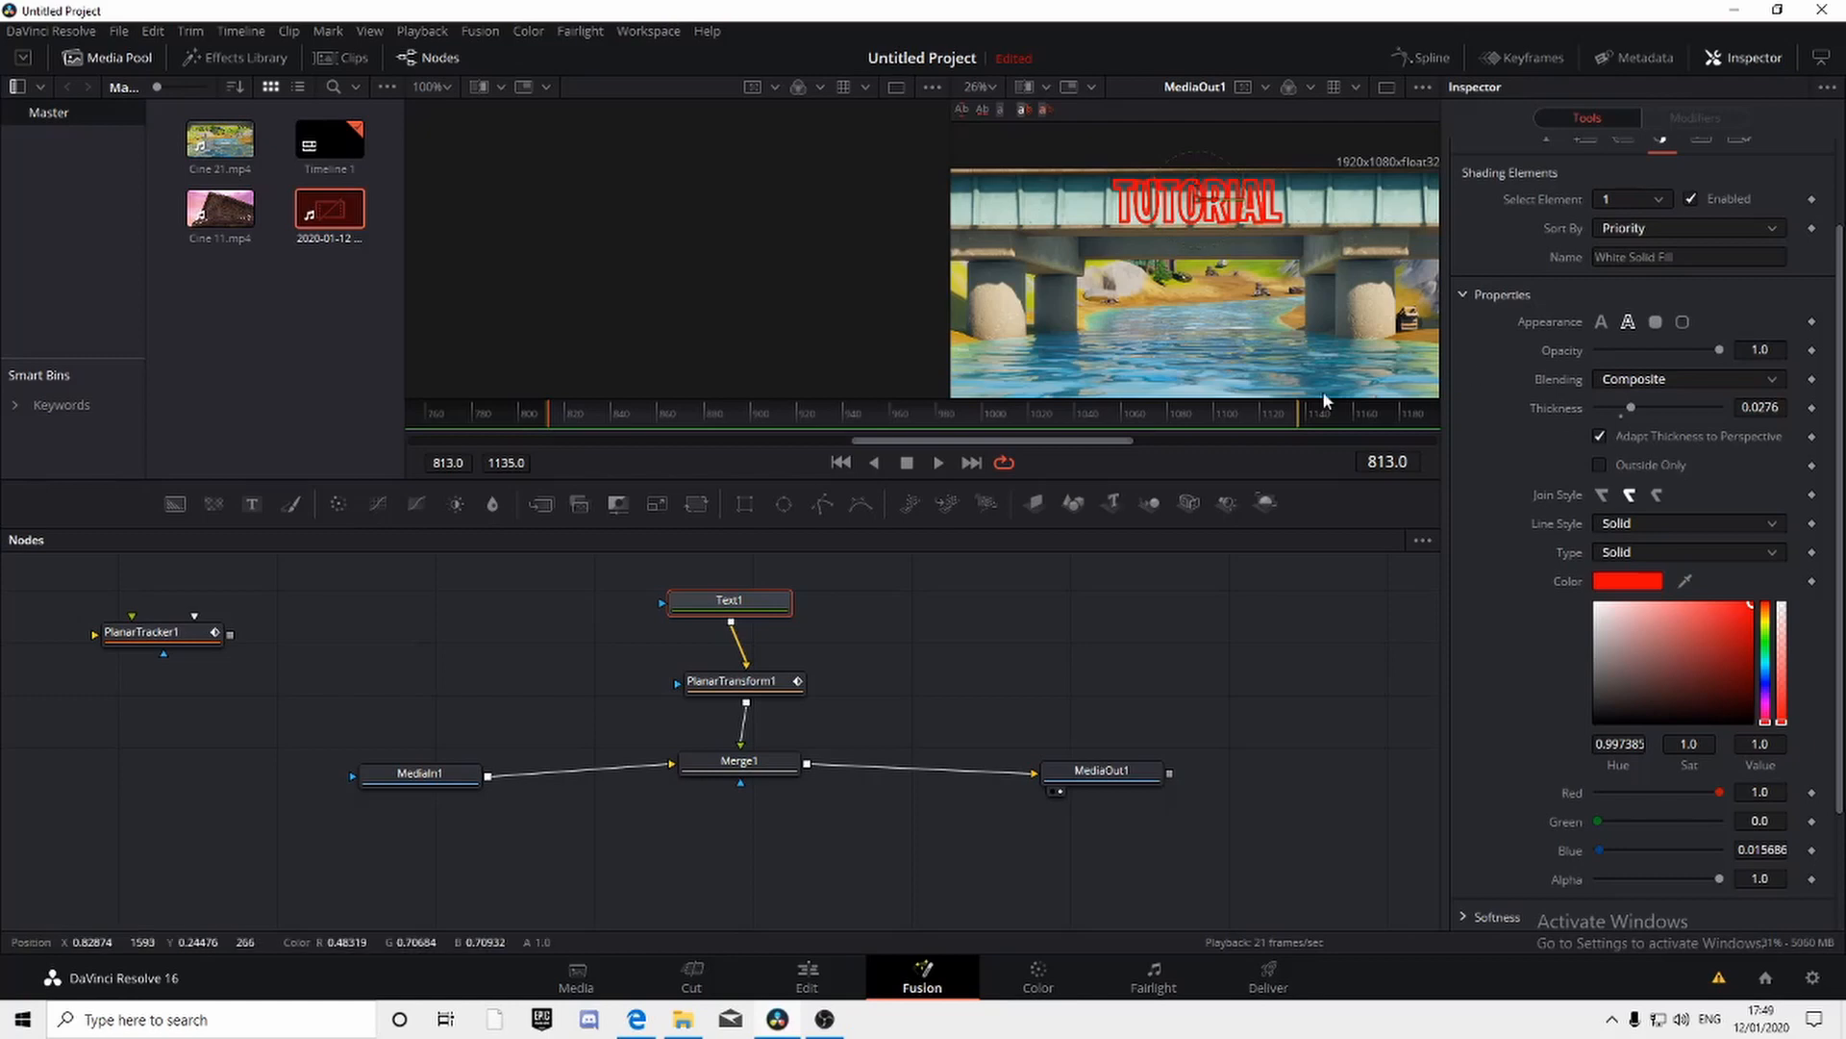
pyautogui.click(1600, 436)
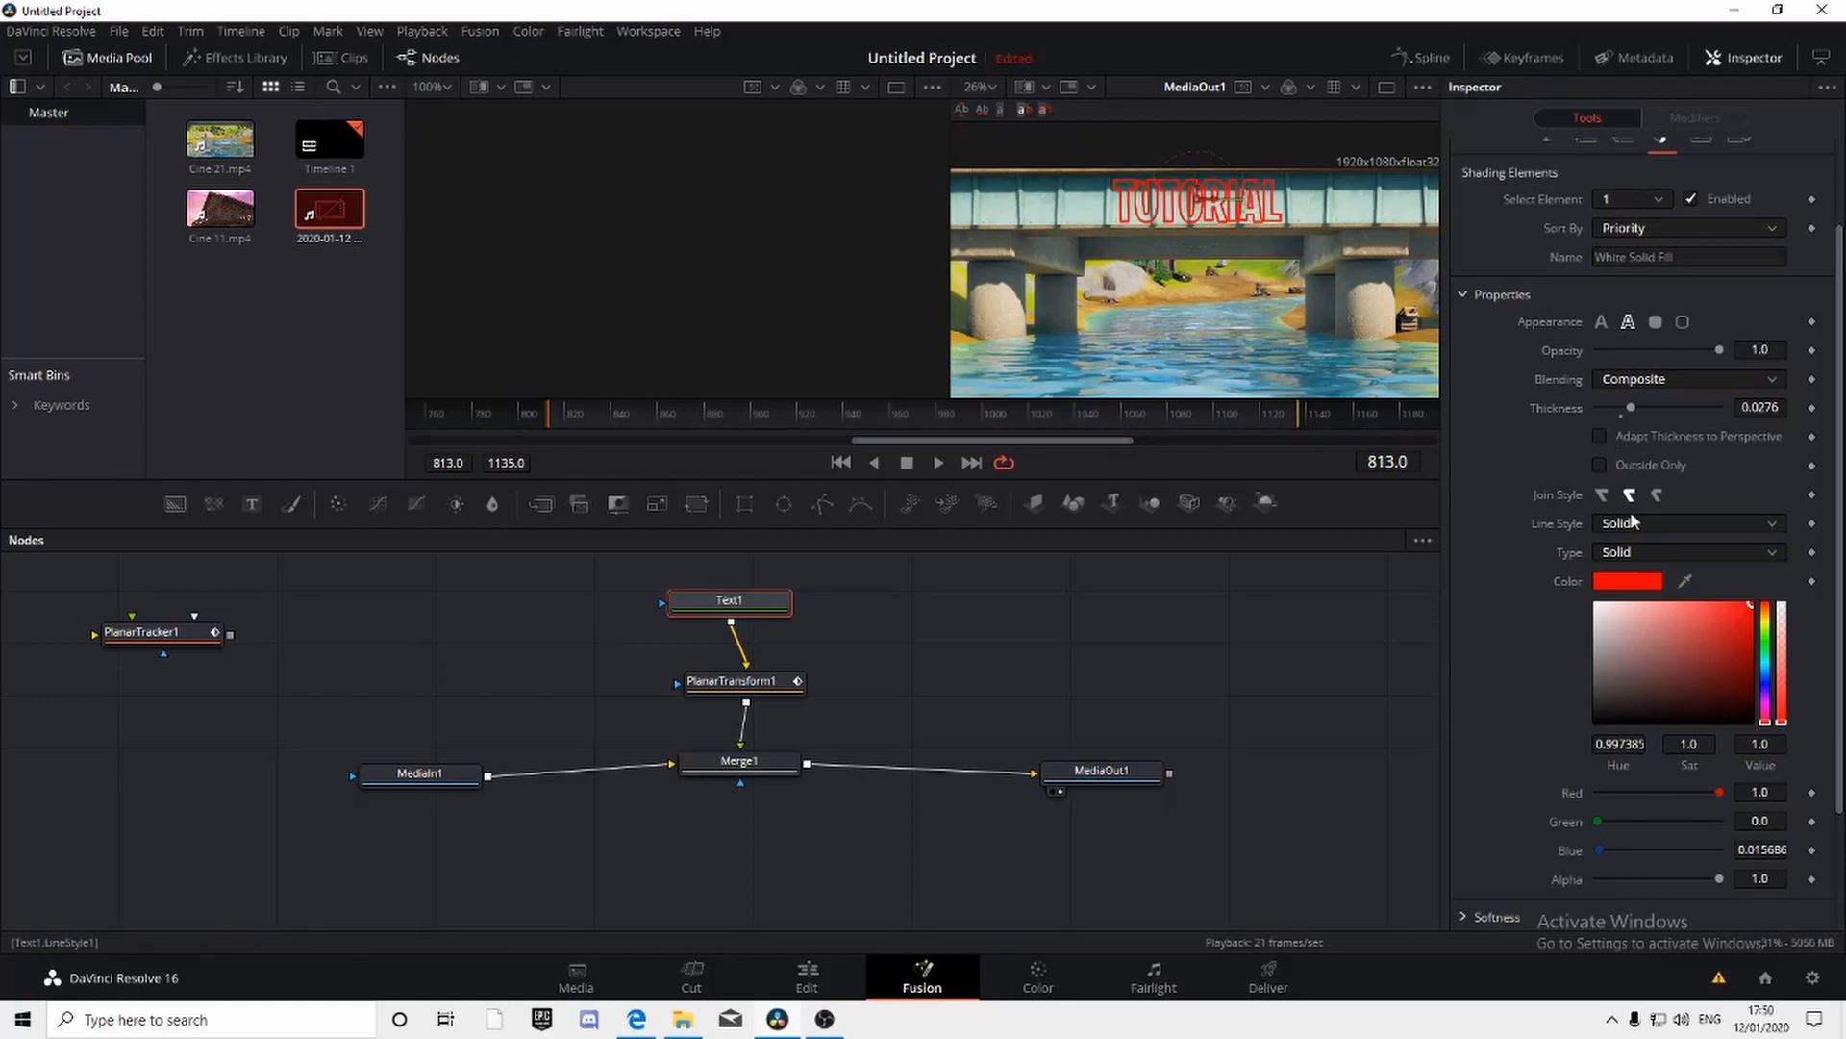
pyautogui.click(1644, 525)
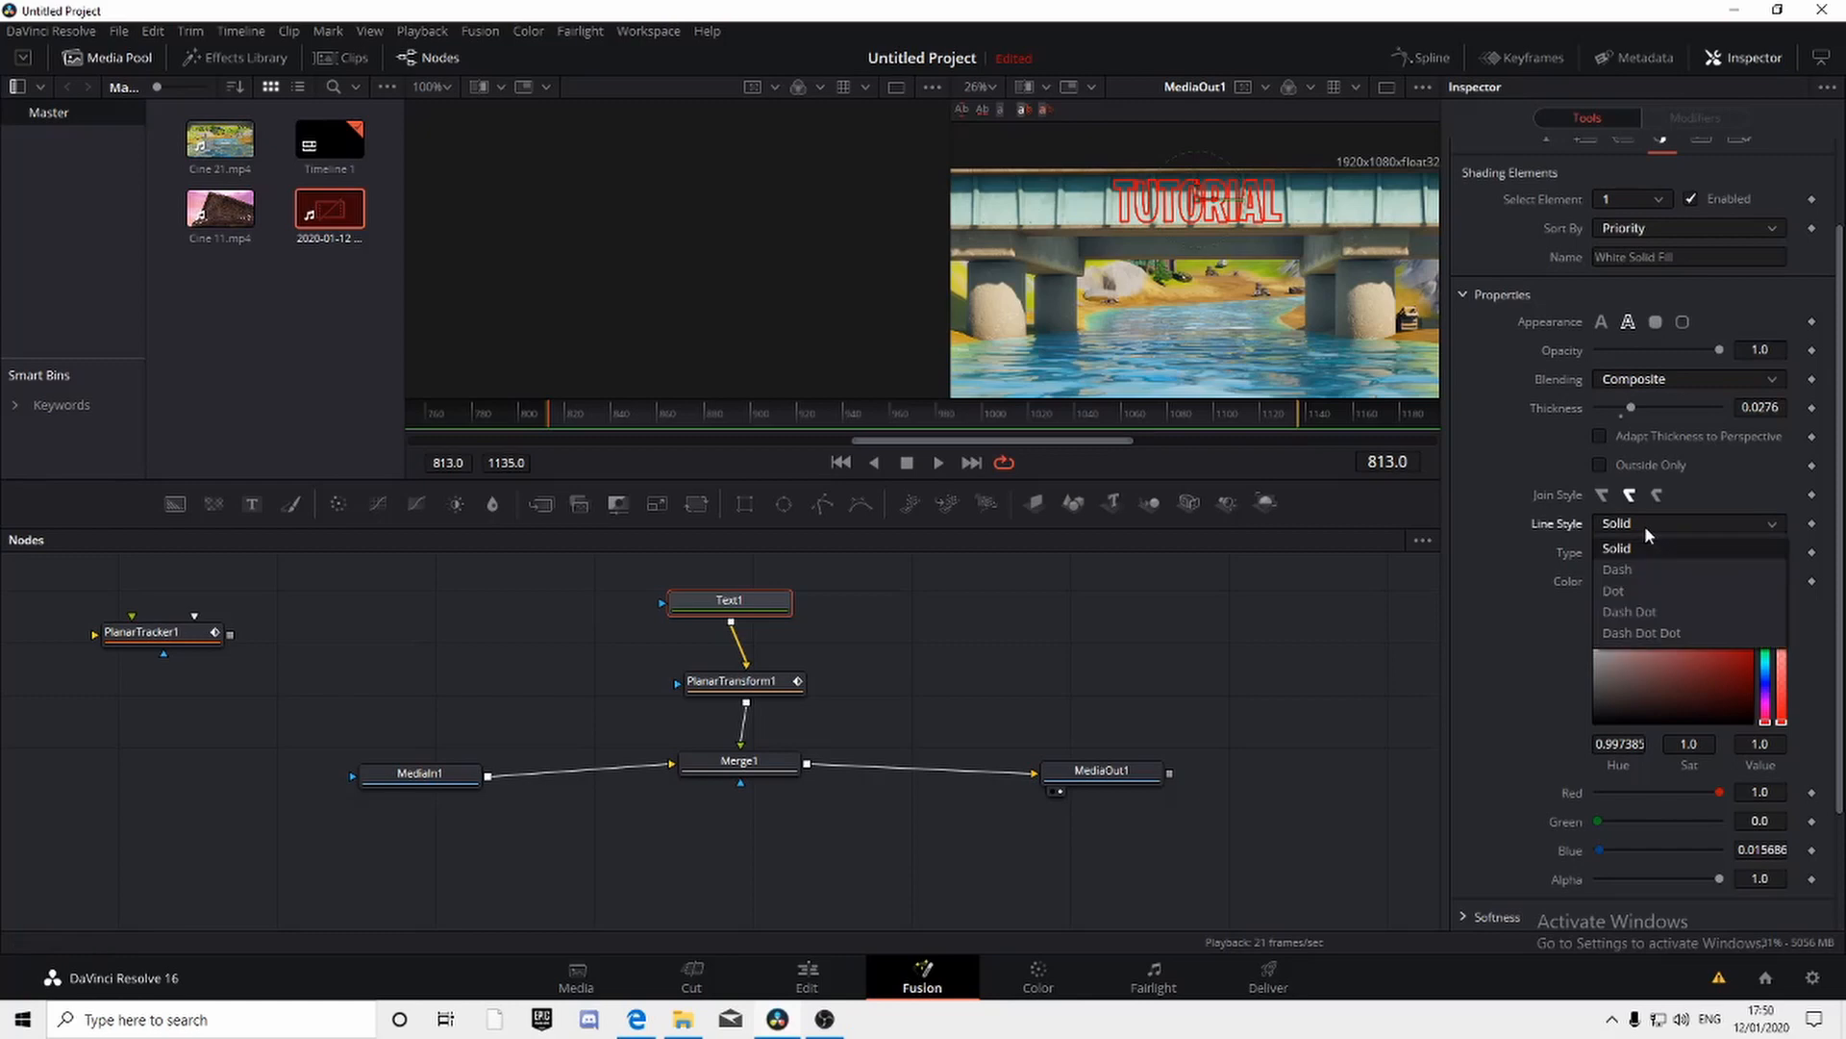
pyautogui.click(1670, 634)
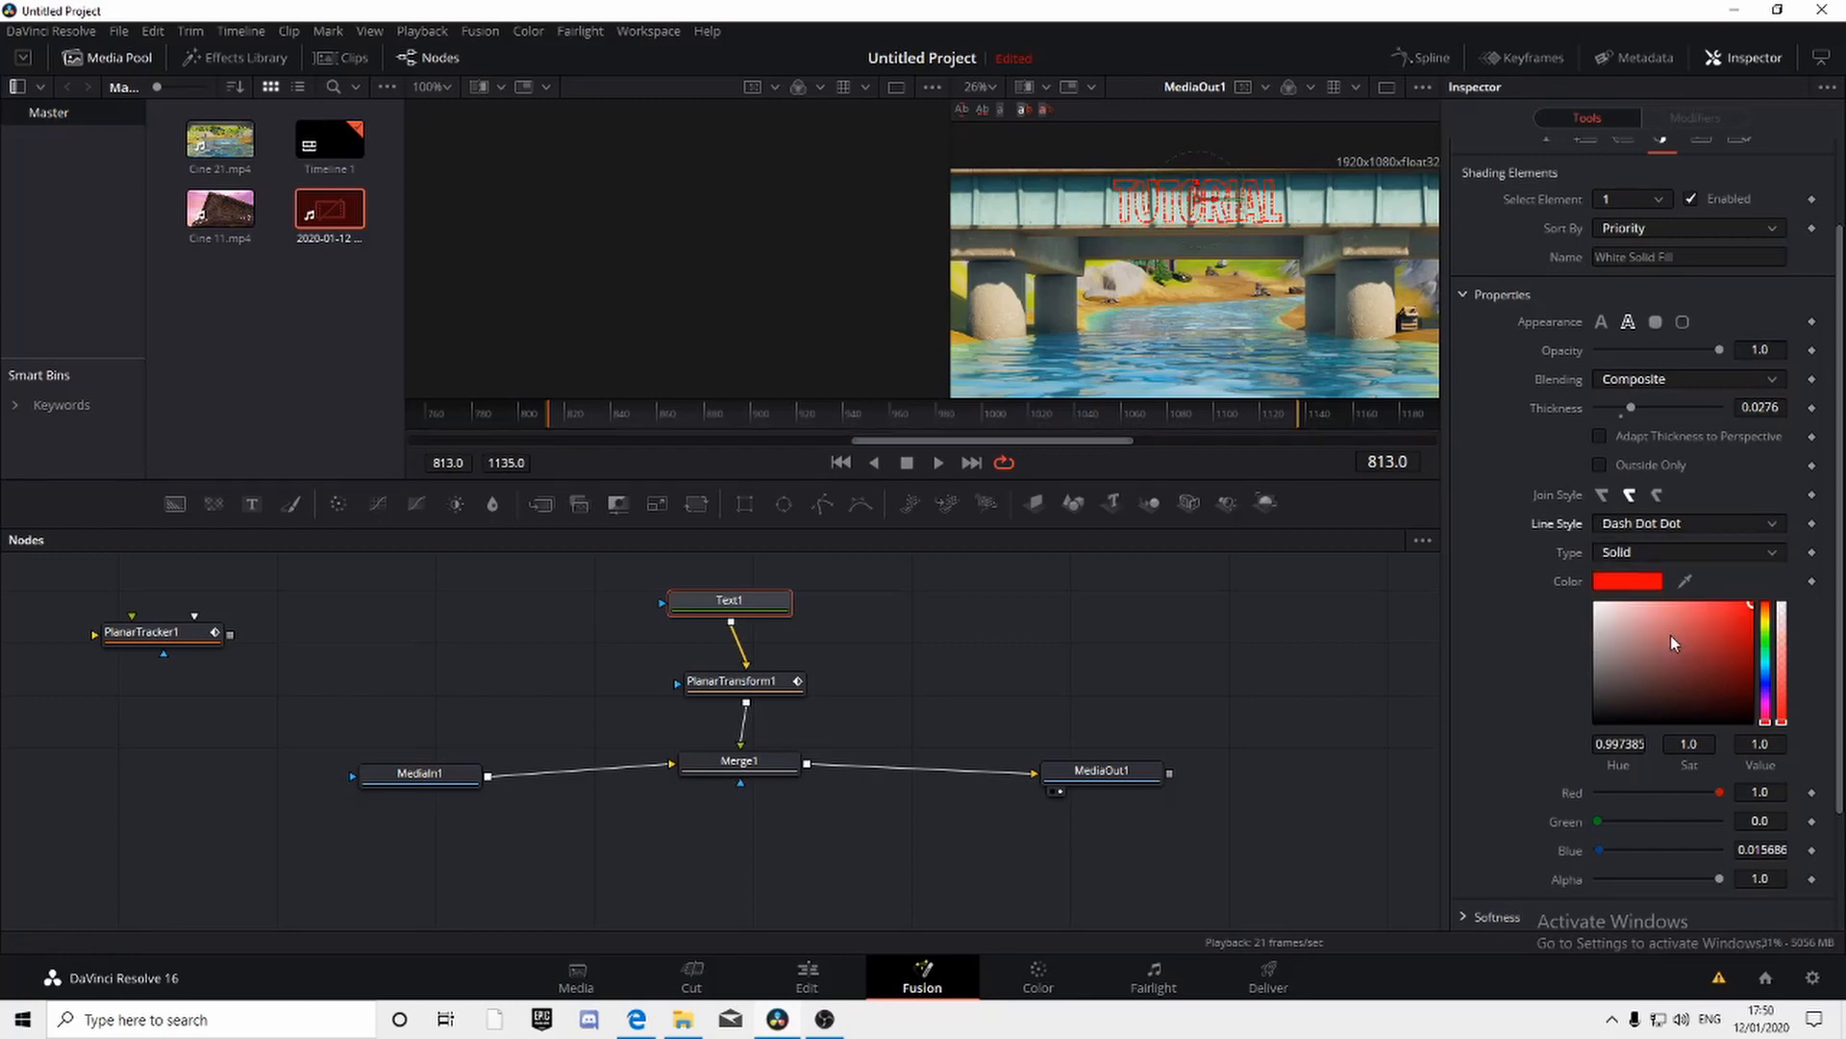
pyautogui.click(1681, 522)
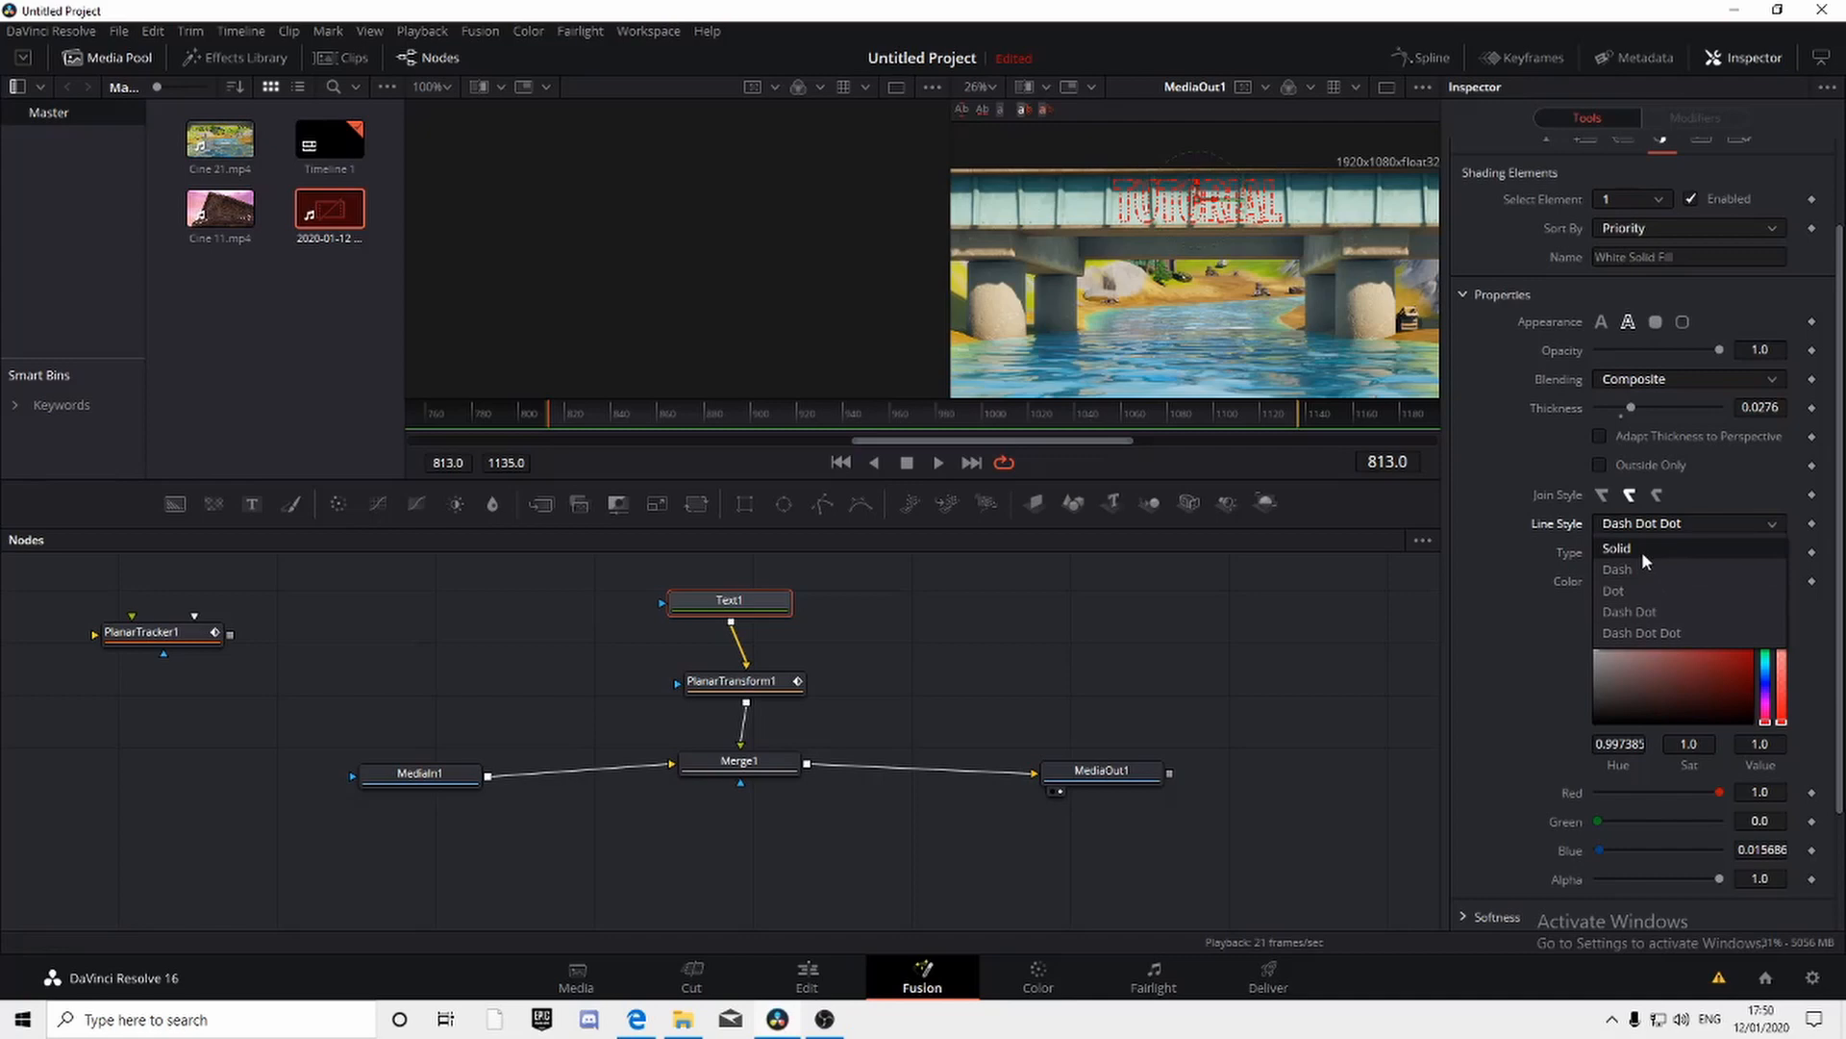
pyautogui.click(1643, 553)
# Step: Color the outline black and keyframe its Softness X and Y at 20.0 on frame 813
pyautogui.moveTo(1652, 647); pyautogui.dragTo(1577, 749)
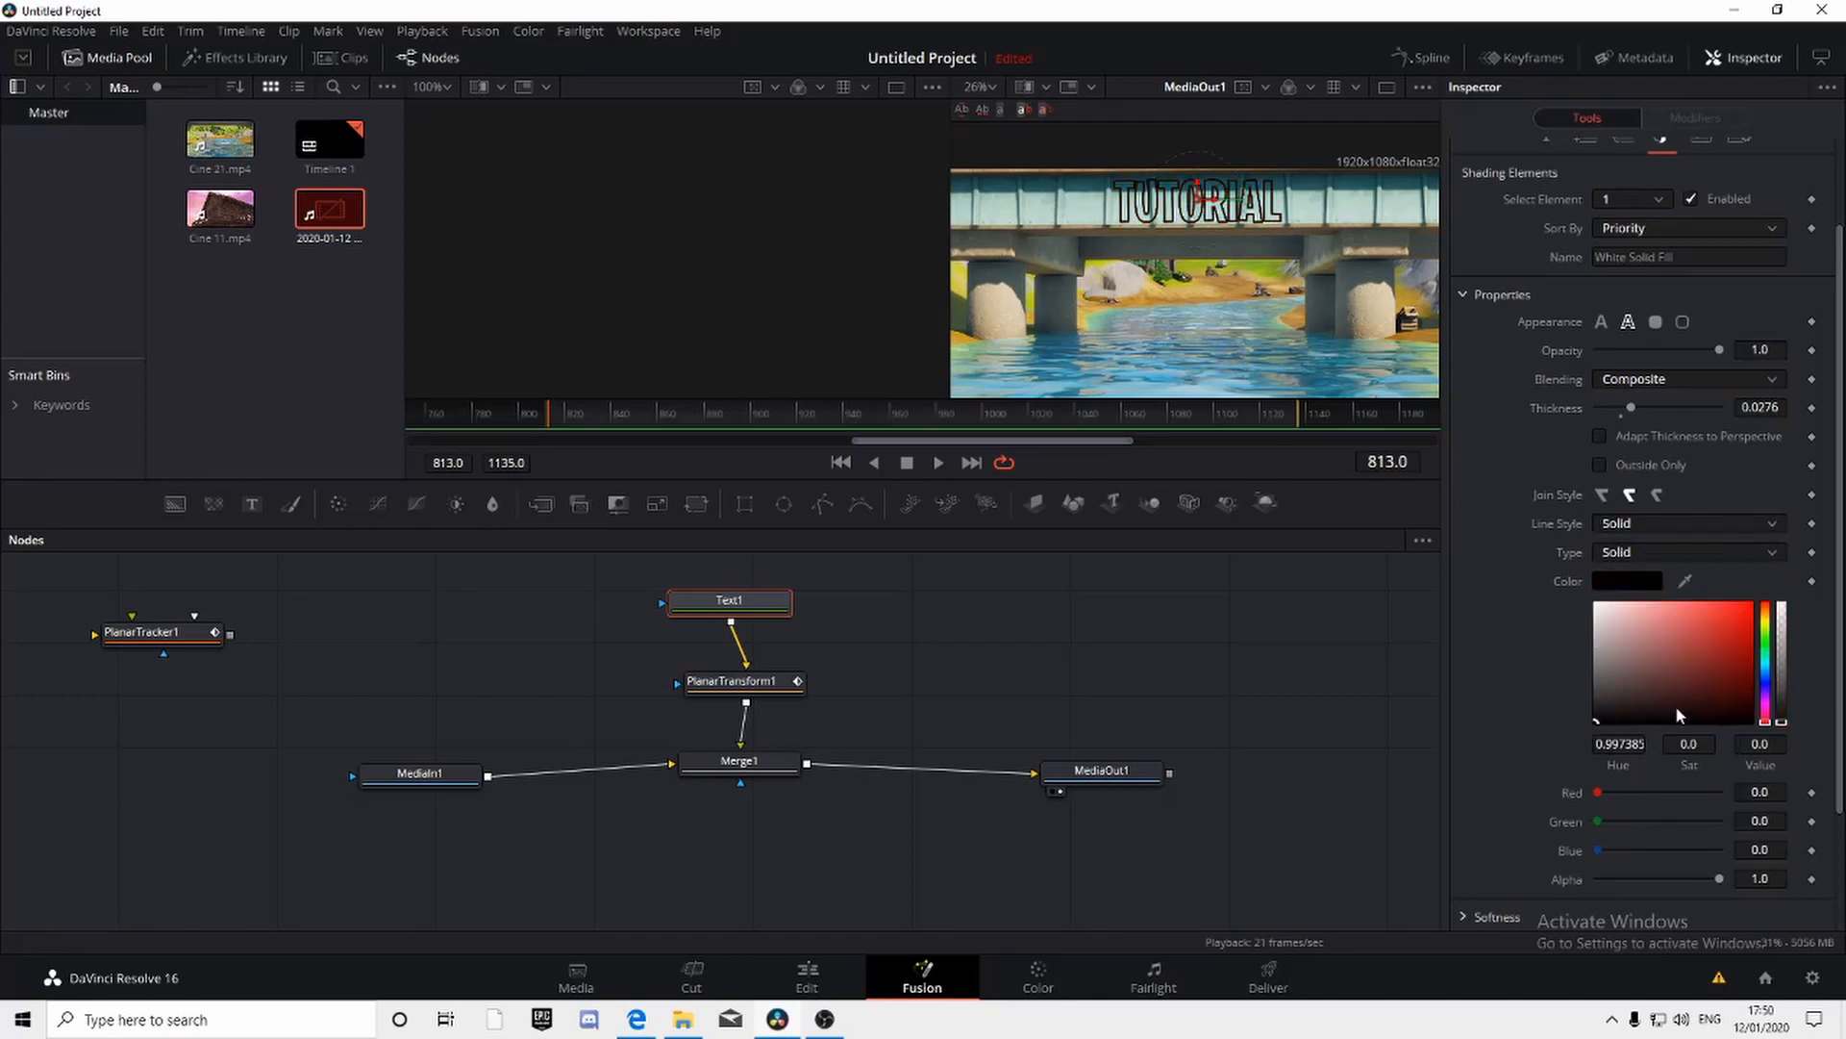
pyautogui.scroll(-3, 1675, 706)
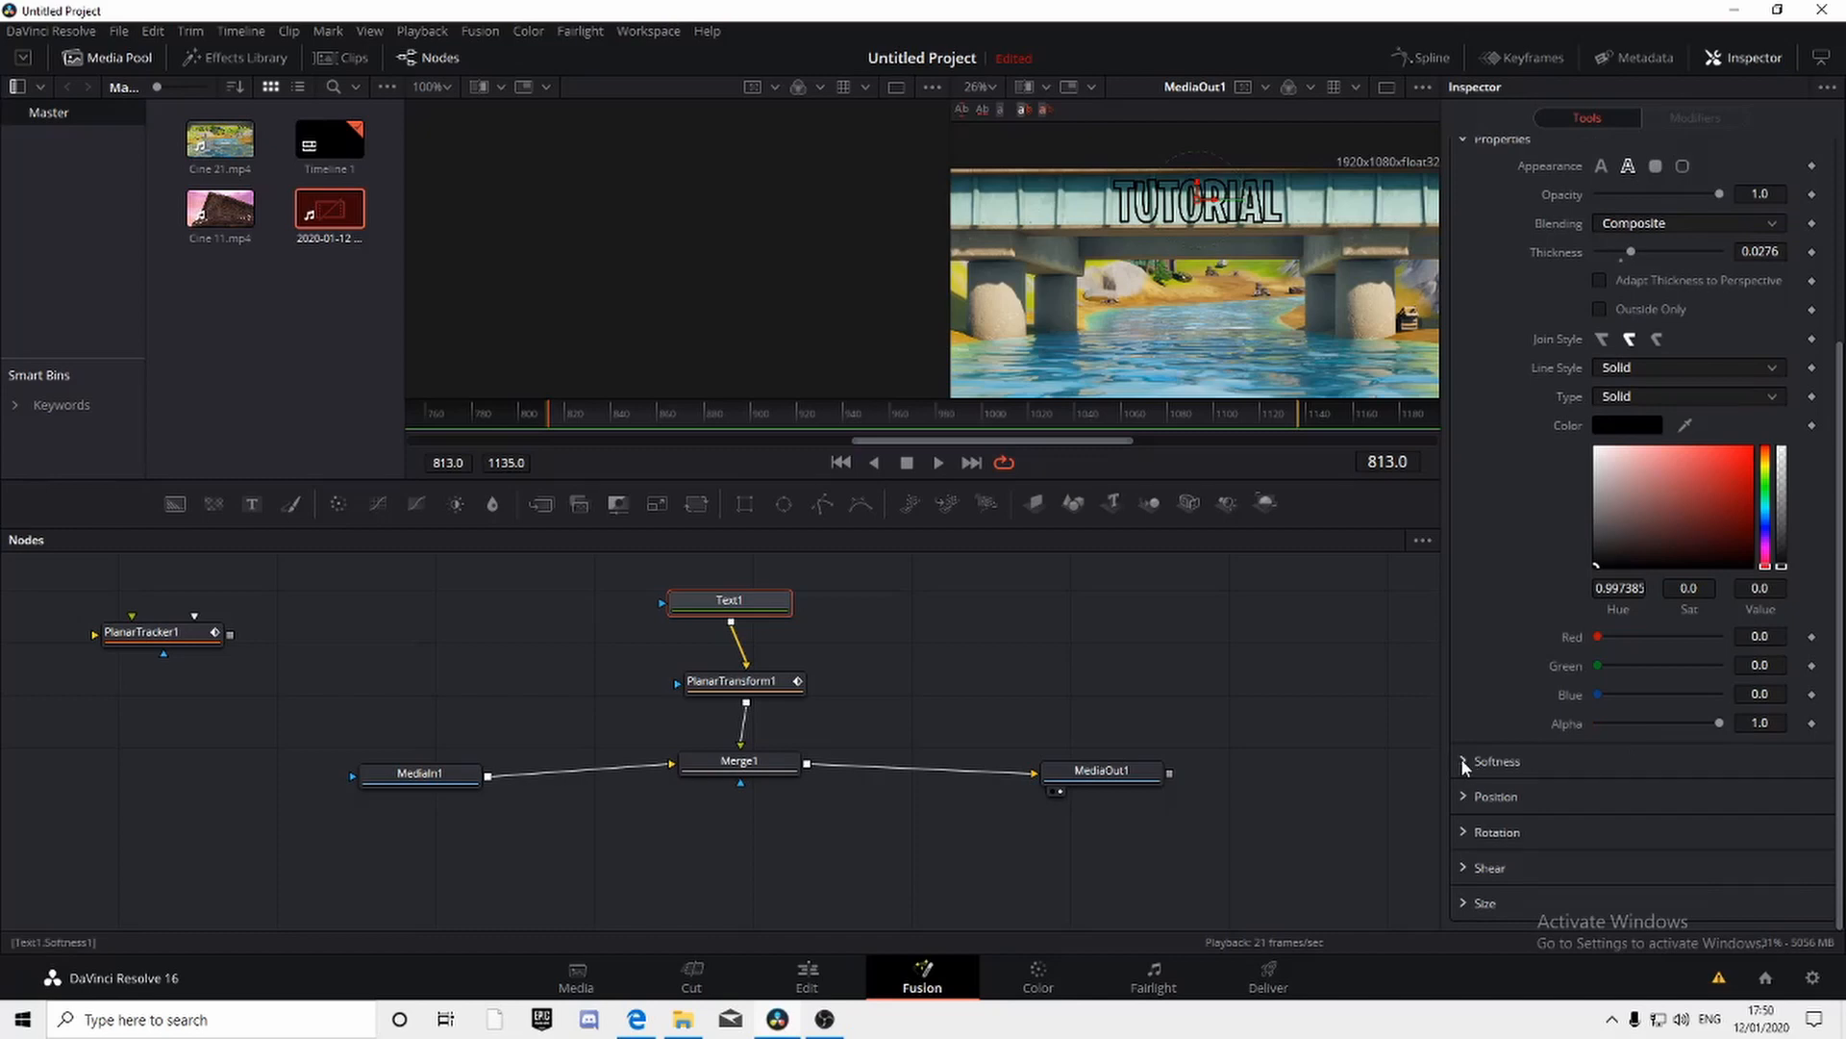
pyautogui.click(1464, 761)
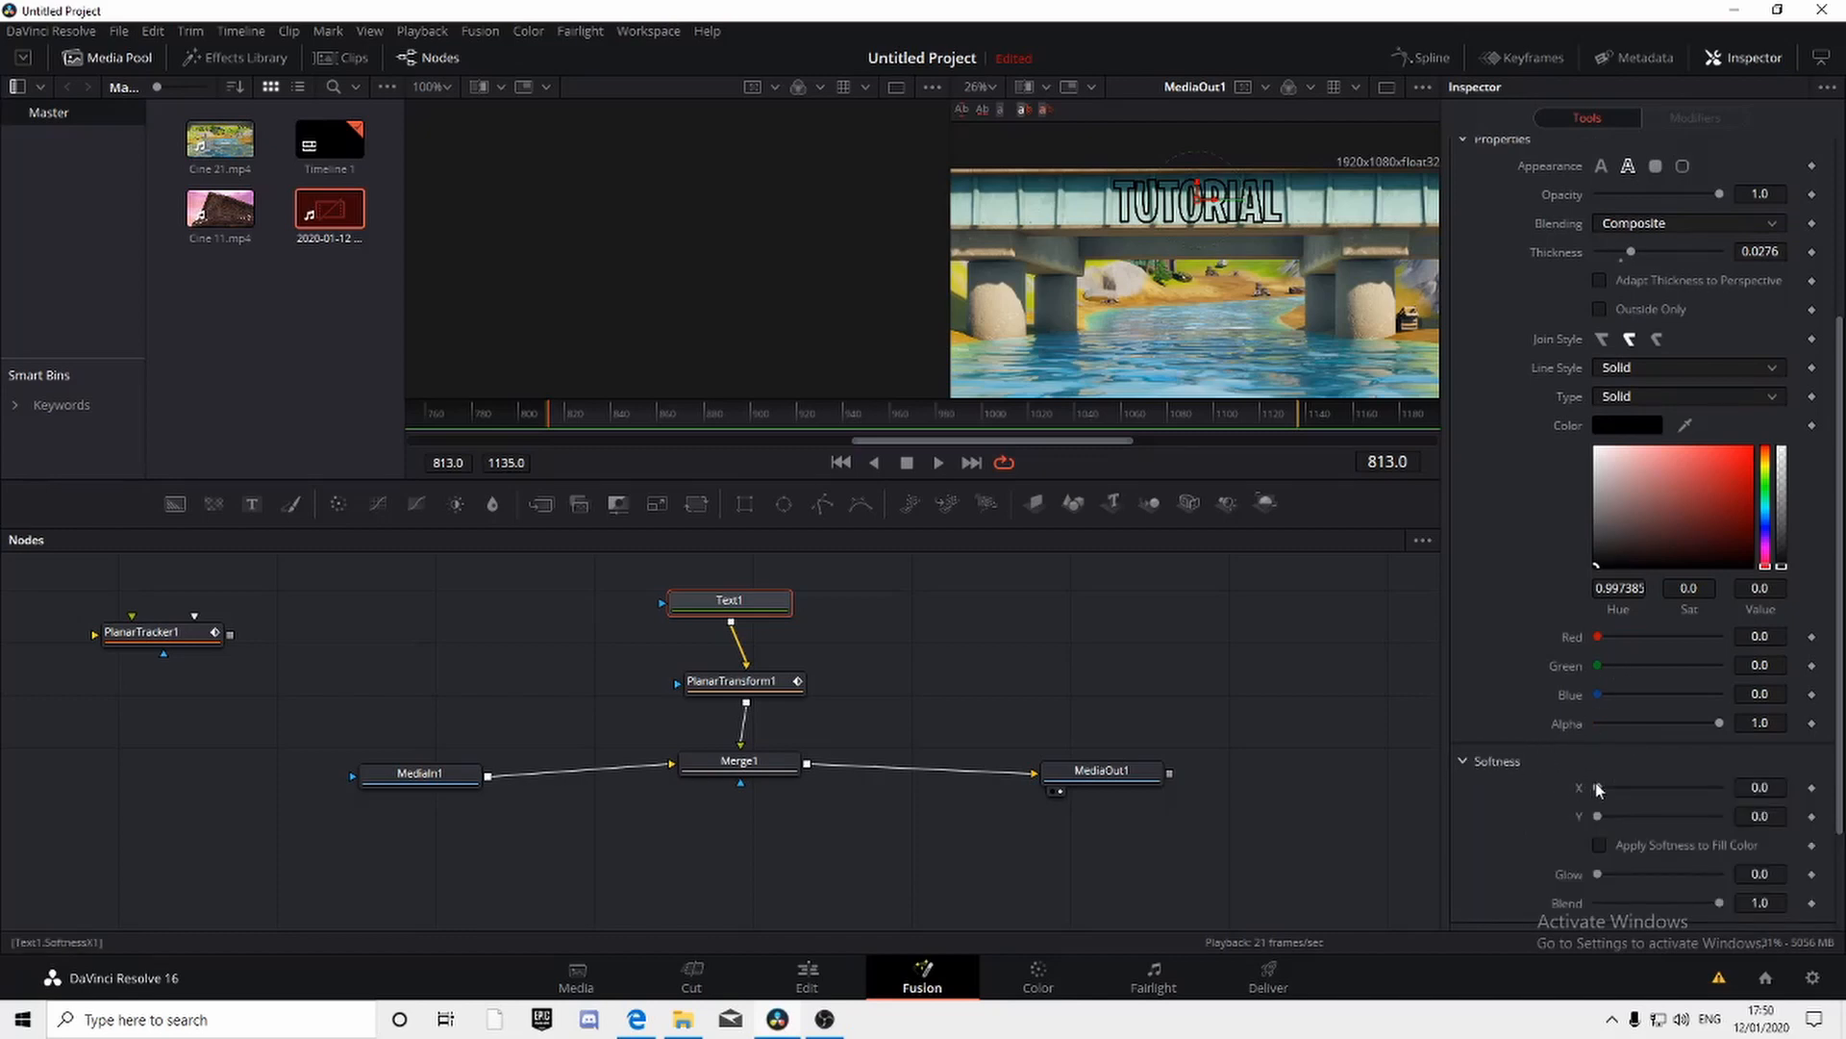
pyautogui.moveTo(1597, 786)
pyautogui.mouseDown()
pyautogui.moveTo(1695, 788)
pyautogui.moveTo(1589, 806)
pyautogui.mouseUp()
pyautogui.click(1811, 787)
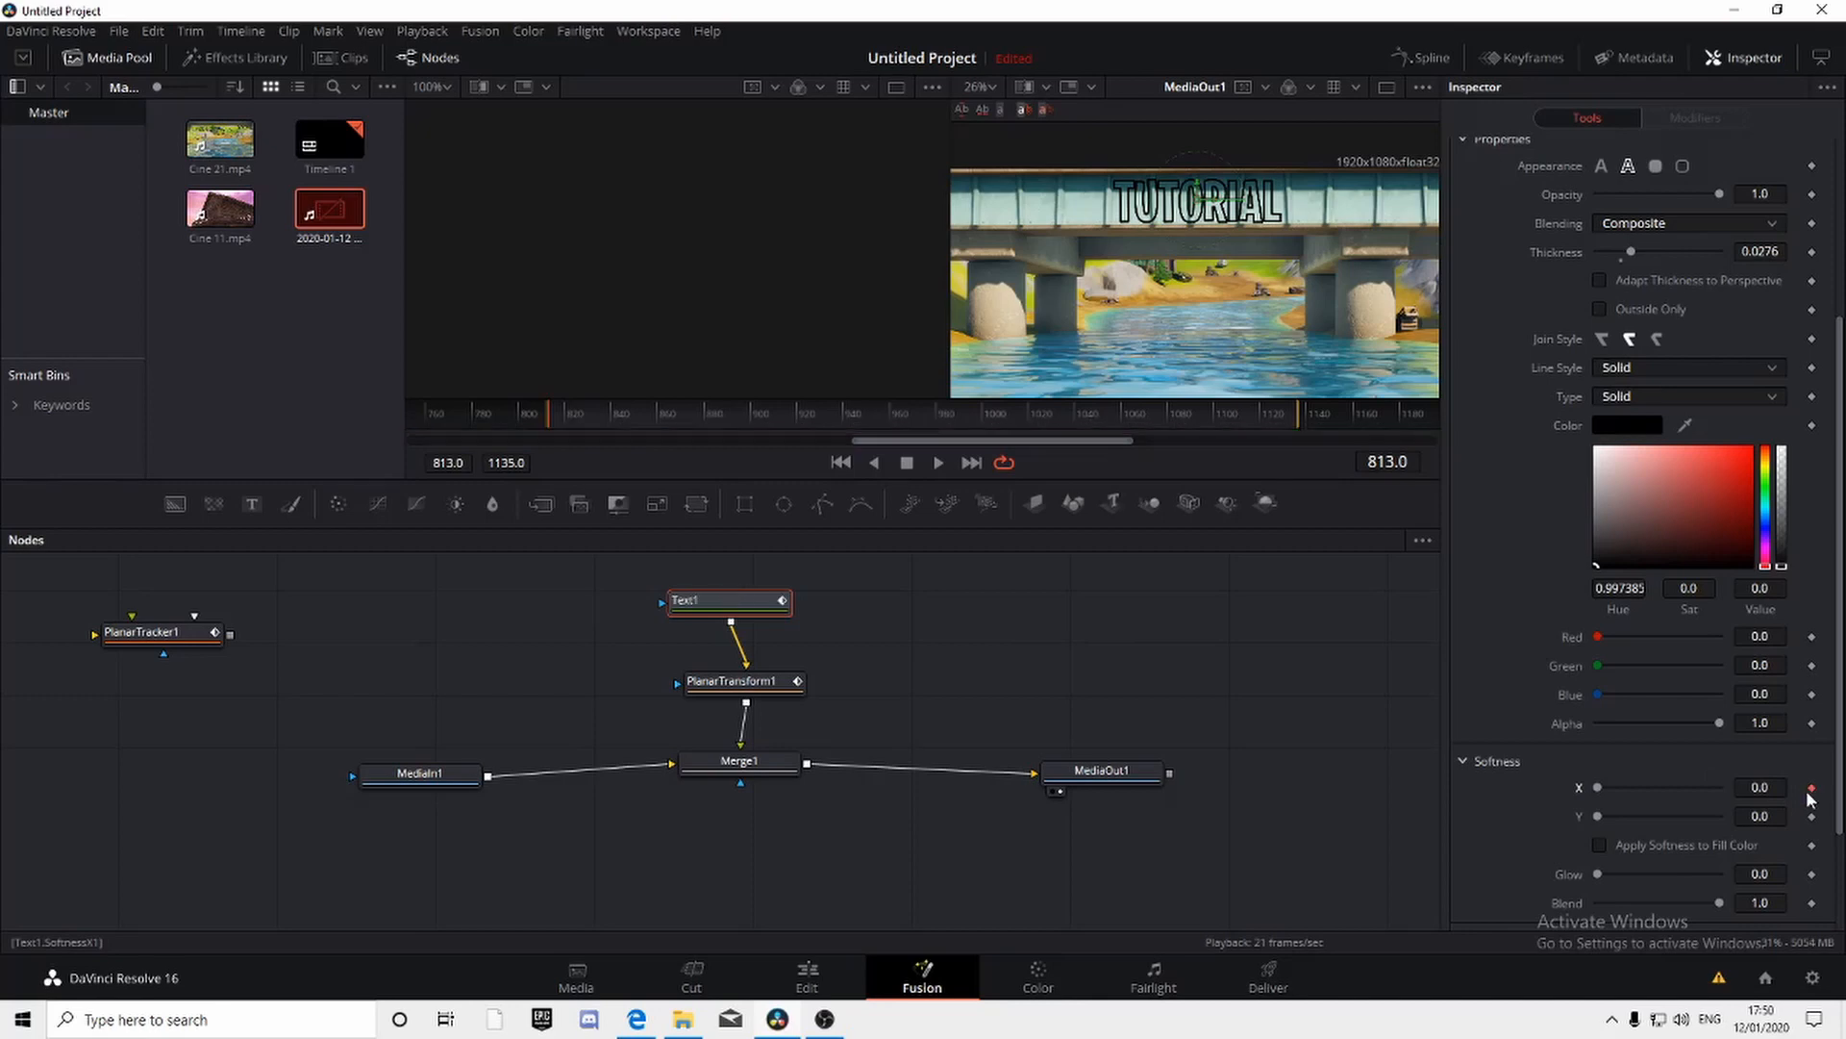
pyautogui.click(1812, 816)
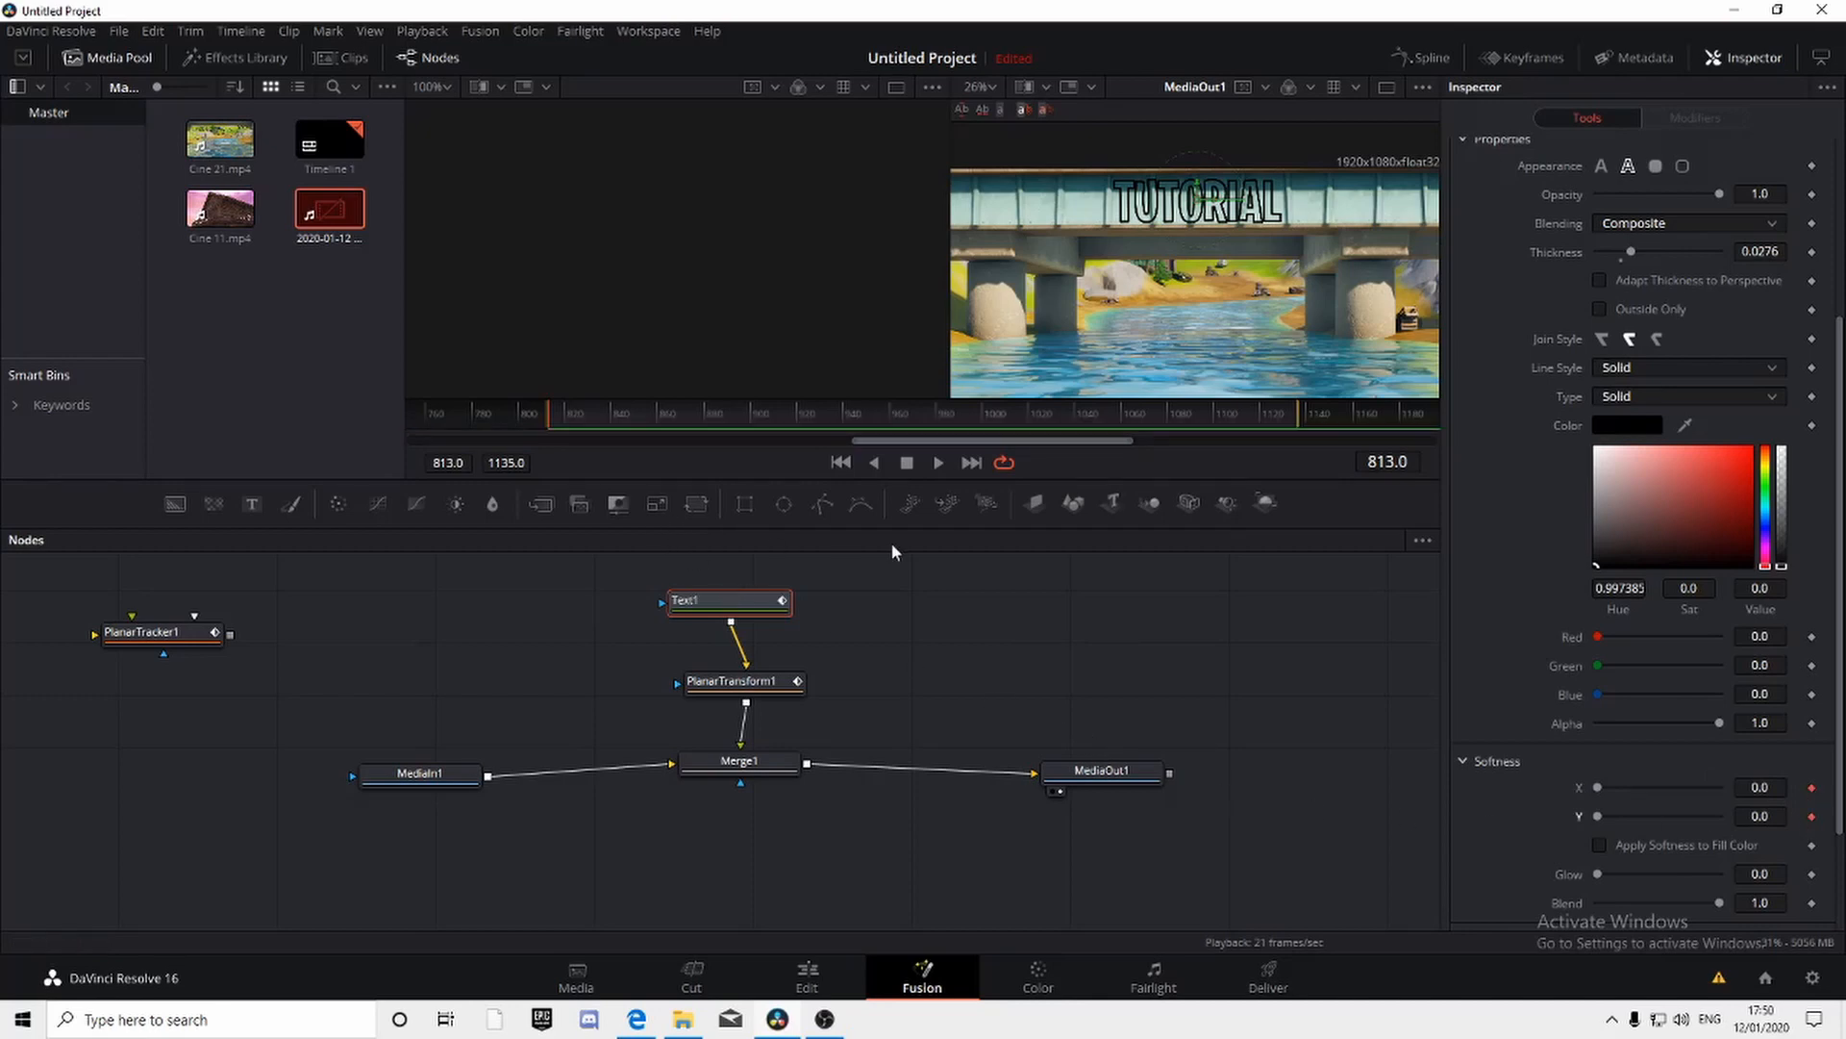
pyautogui.moveTo(1597, 786); pyautogui.dragTo(1723, 788)
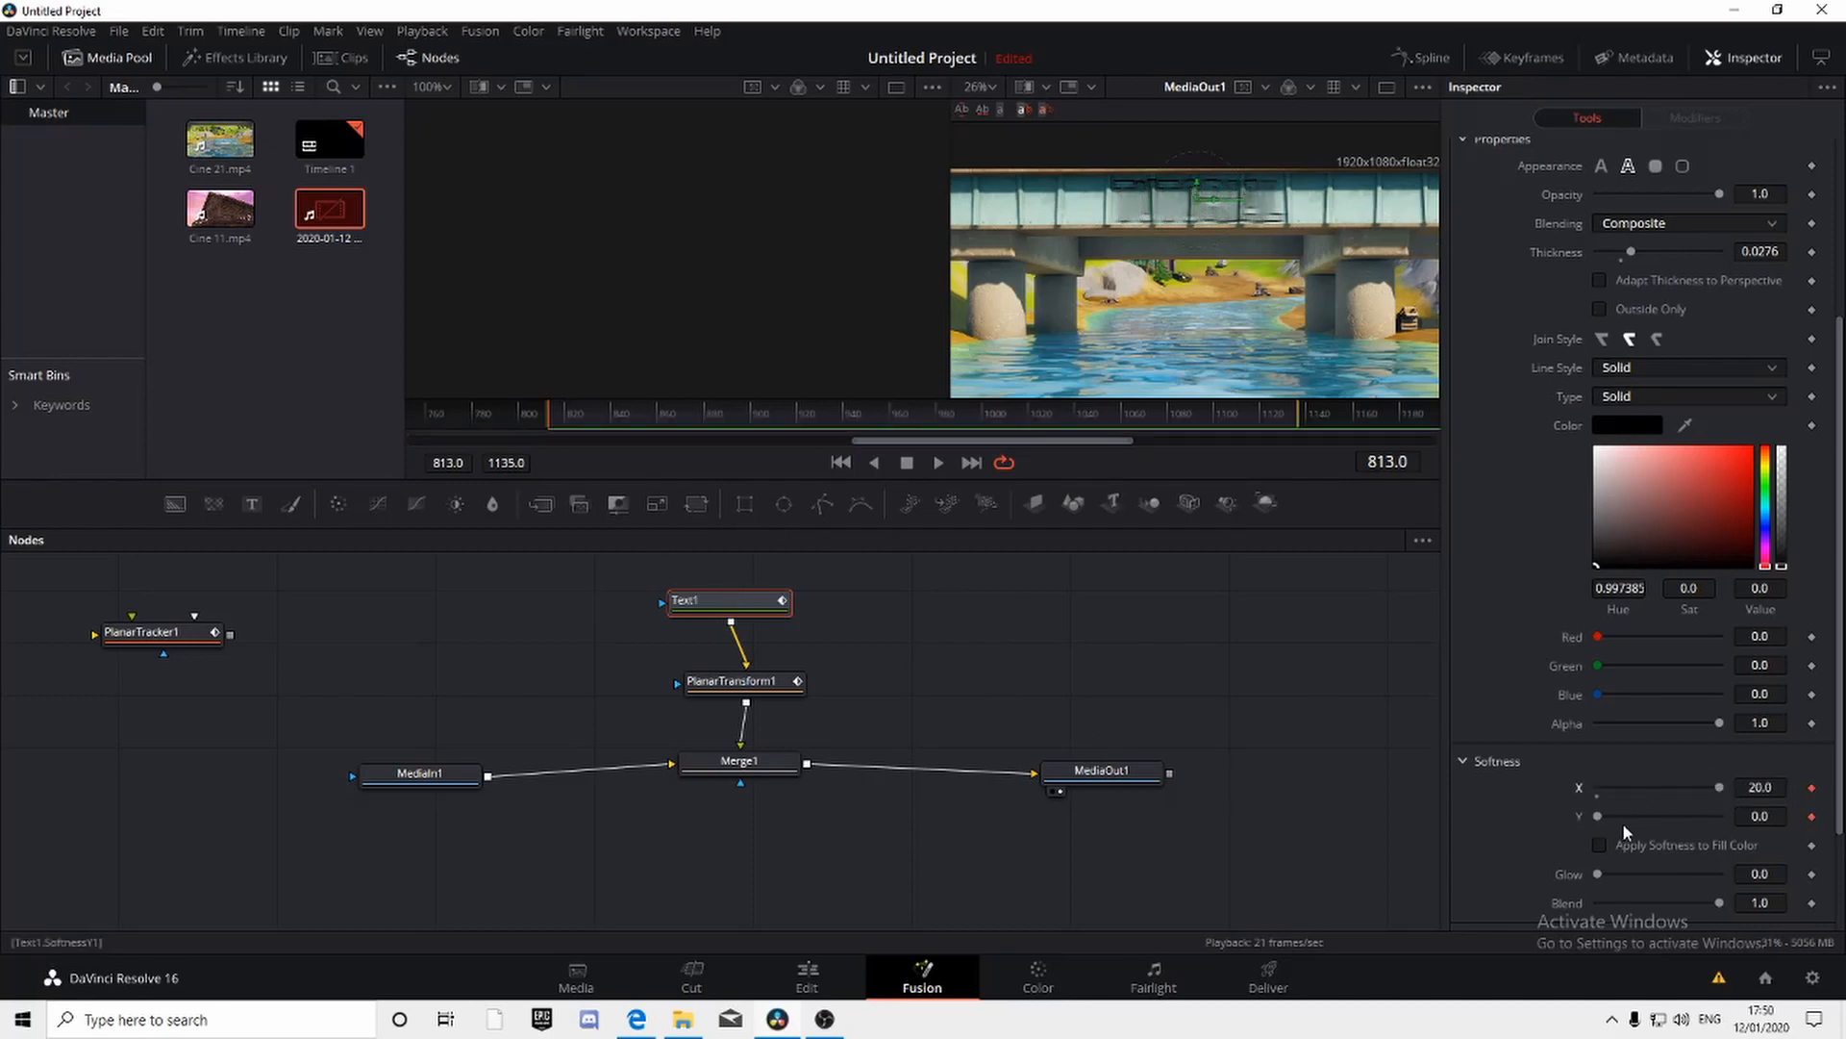
pyautogui.moveTo(1597, 817); pyautogui.dragTo(1714, 817)
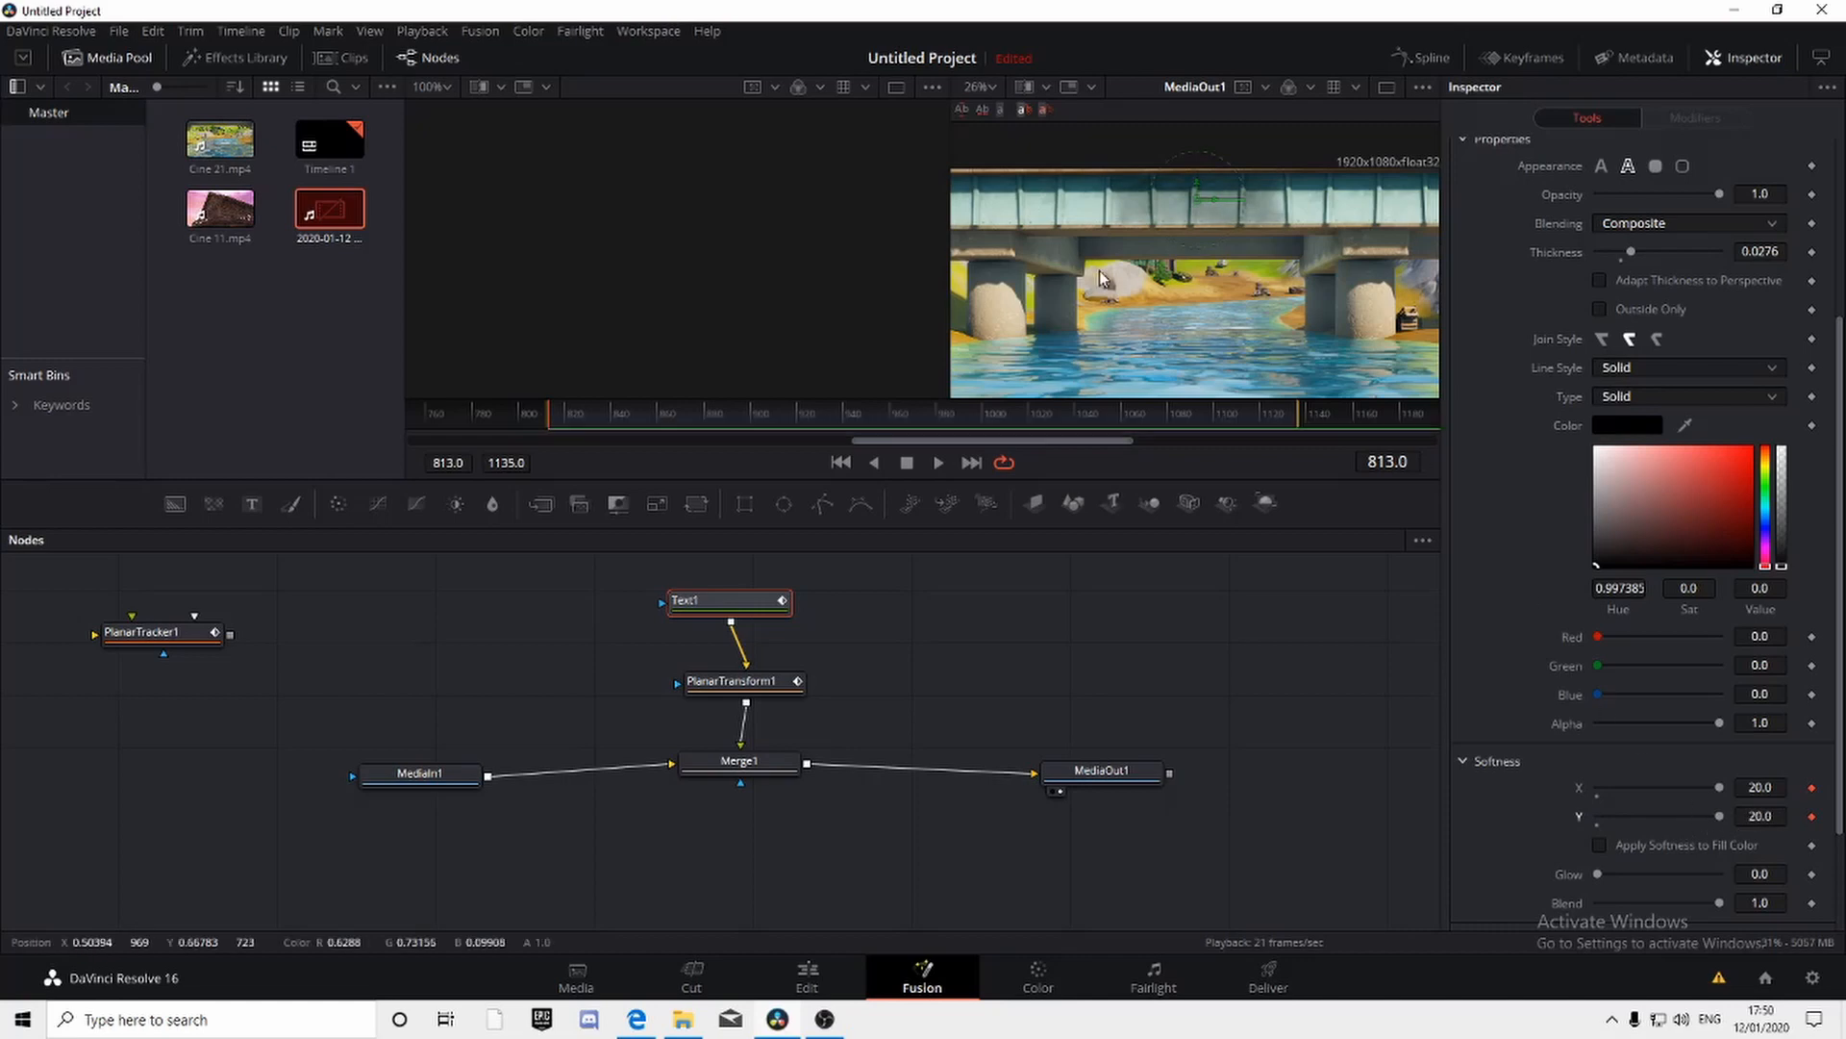
# Step: Keyframe the outline's Softness X and Y at 0.0 on frame 840 so the text sharpens over time
pyautogui.moveTo(555, 423); pyautogui.dragTo(616, 427)
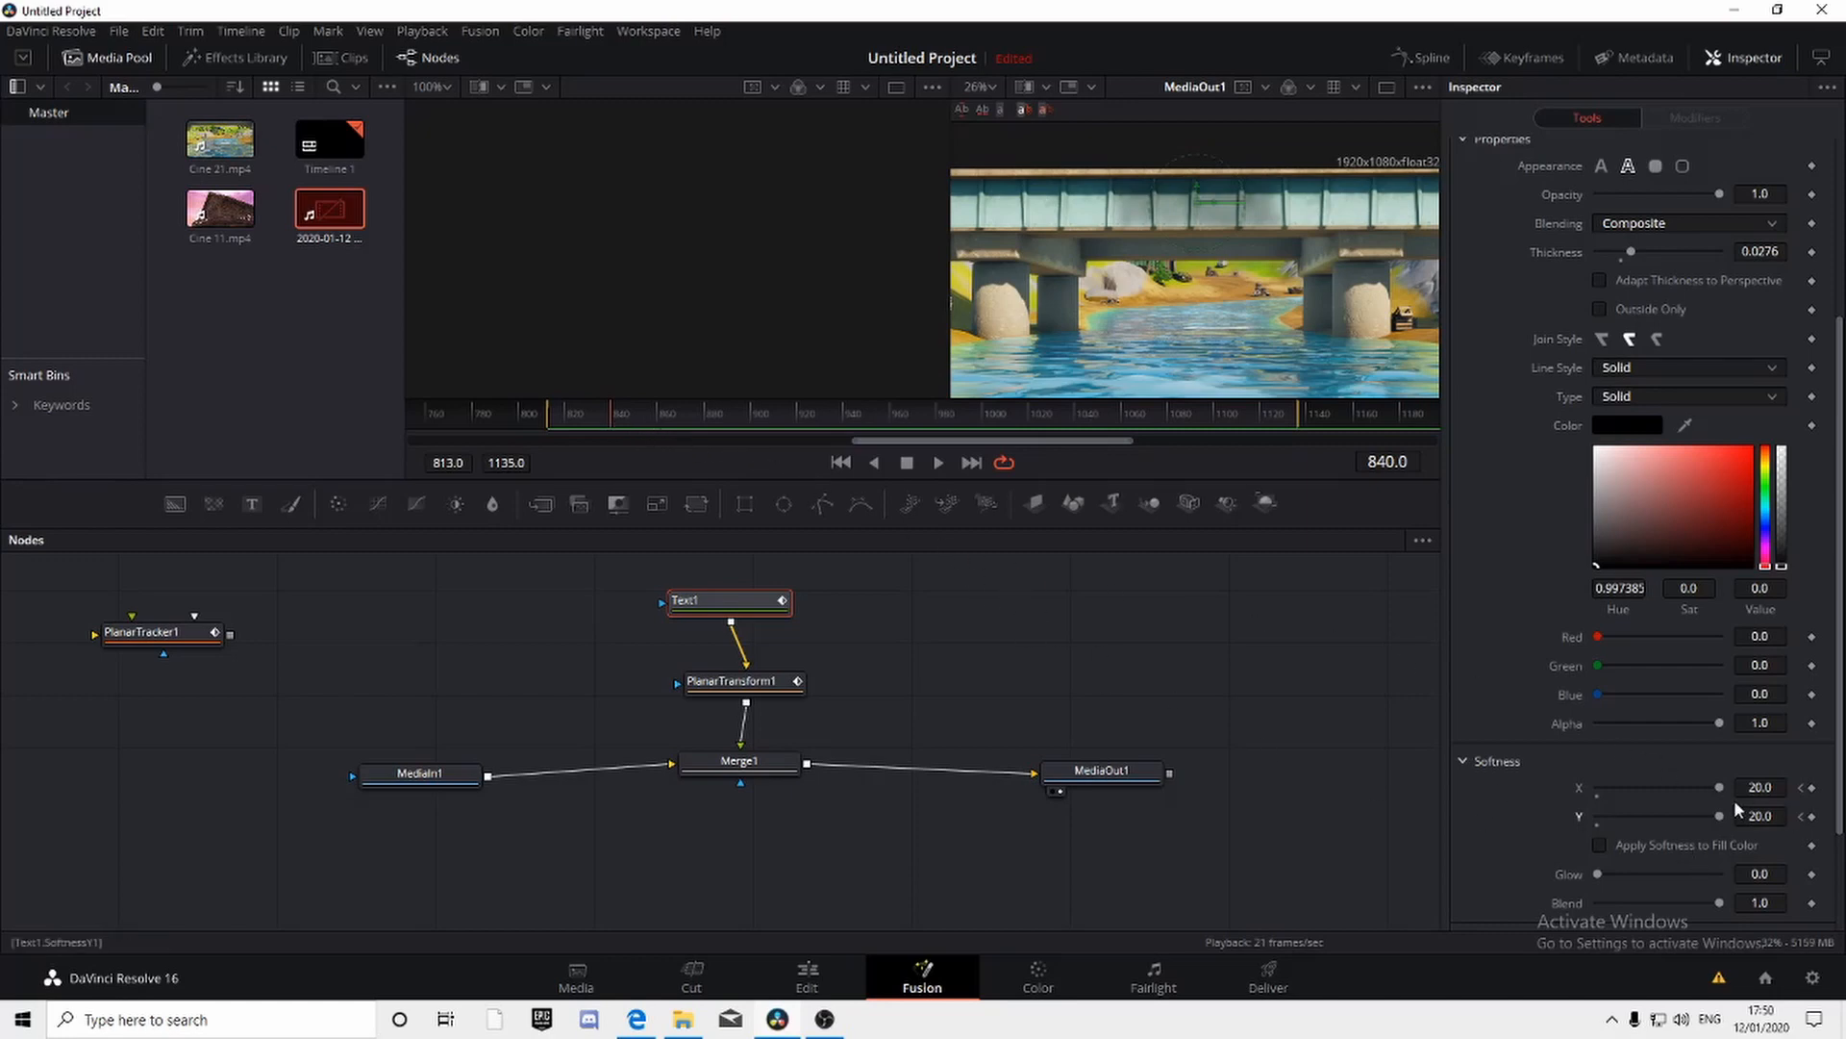
pyautogui.moveTo(1706, 787); pyautogui.dragTo(1576, 788)
pyautogui.moveTo(1709, 815); pyautogui.dragTo(1600, 827)
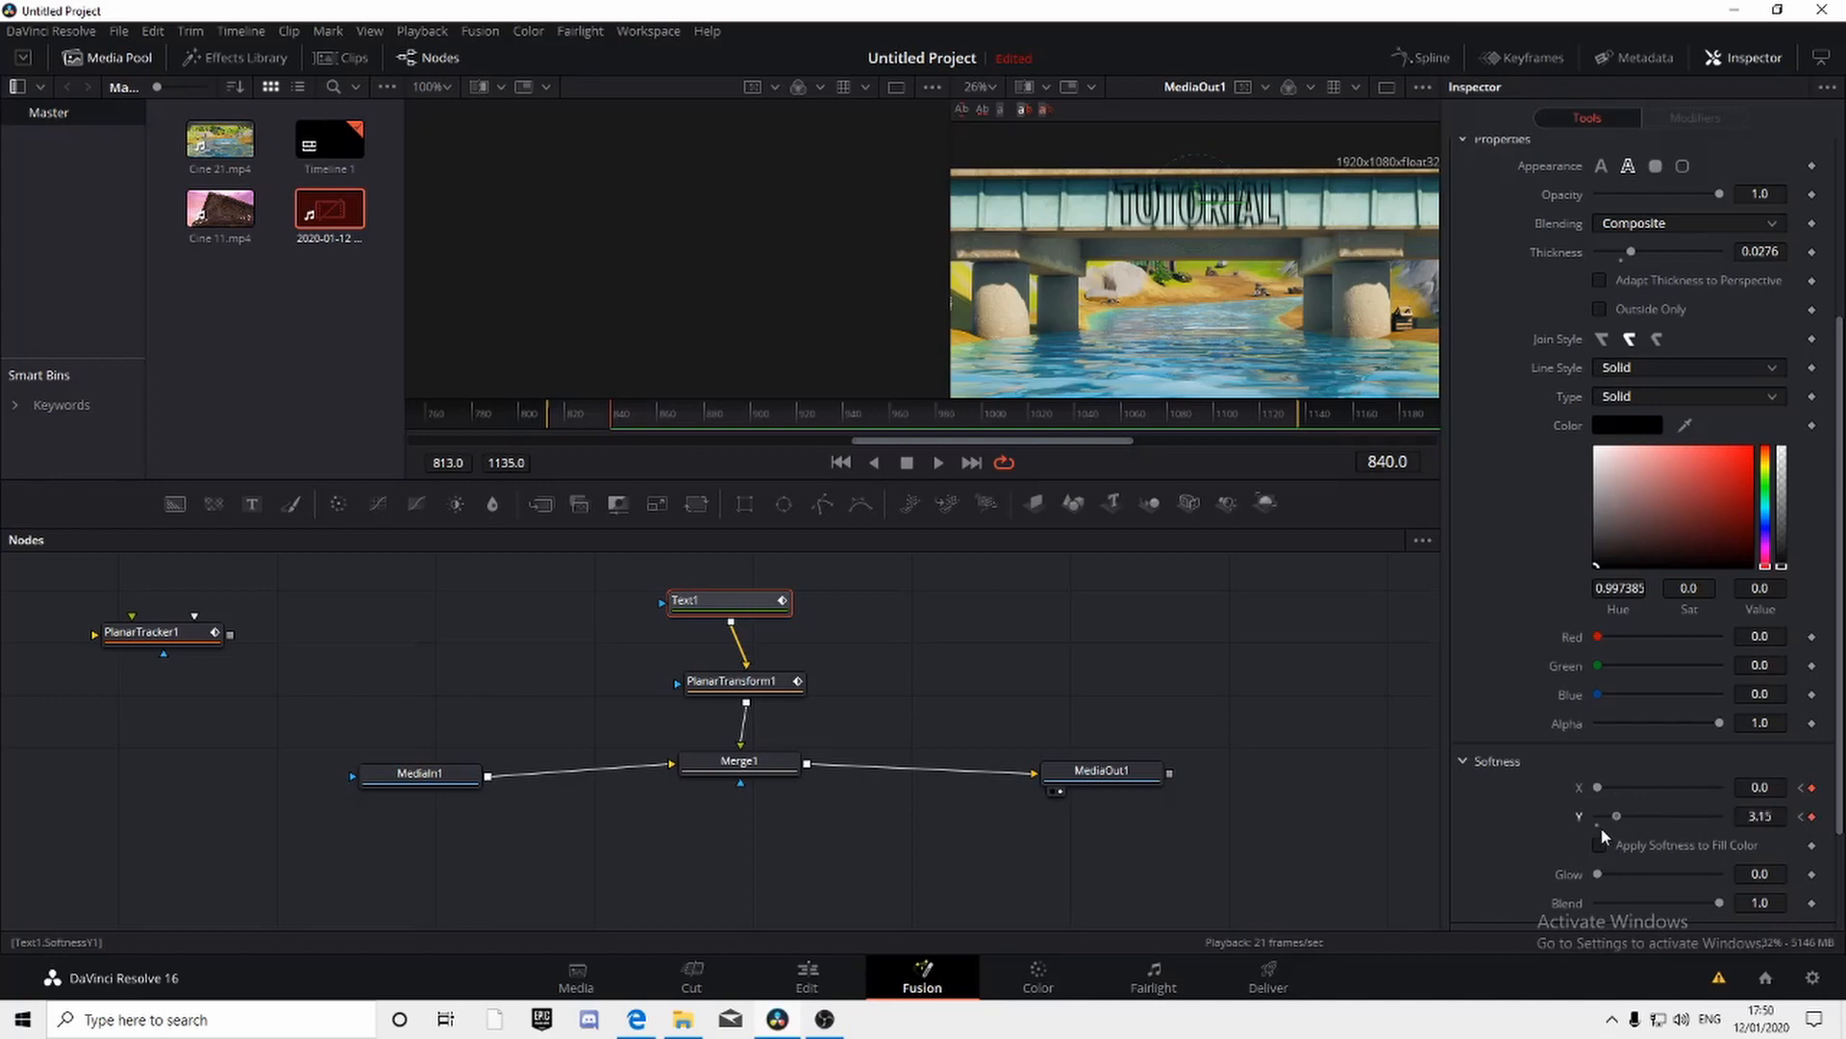
# Step: Replay the clip from about frame 813 to review the softness animation, and stop playback at frame 914
pyautogui.moveTo(650, 405); pyautogui.dragTo(544, 411)
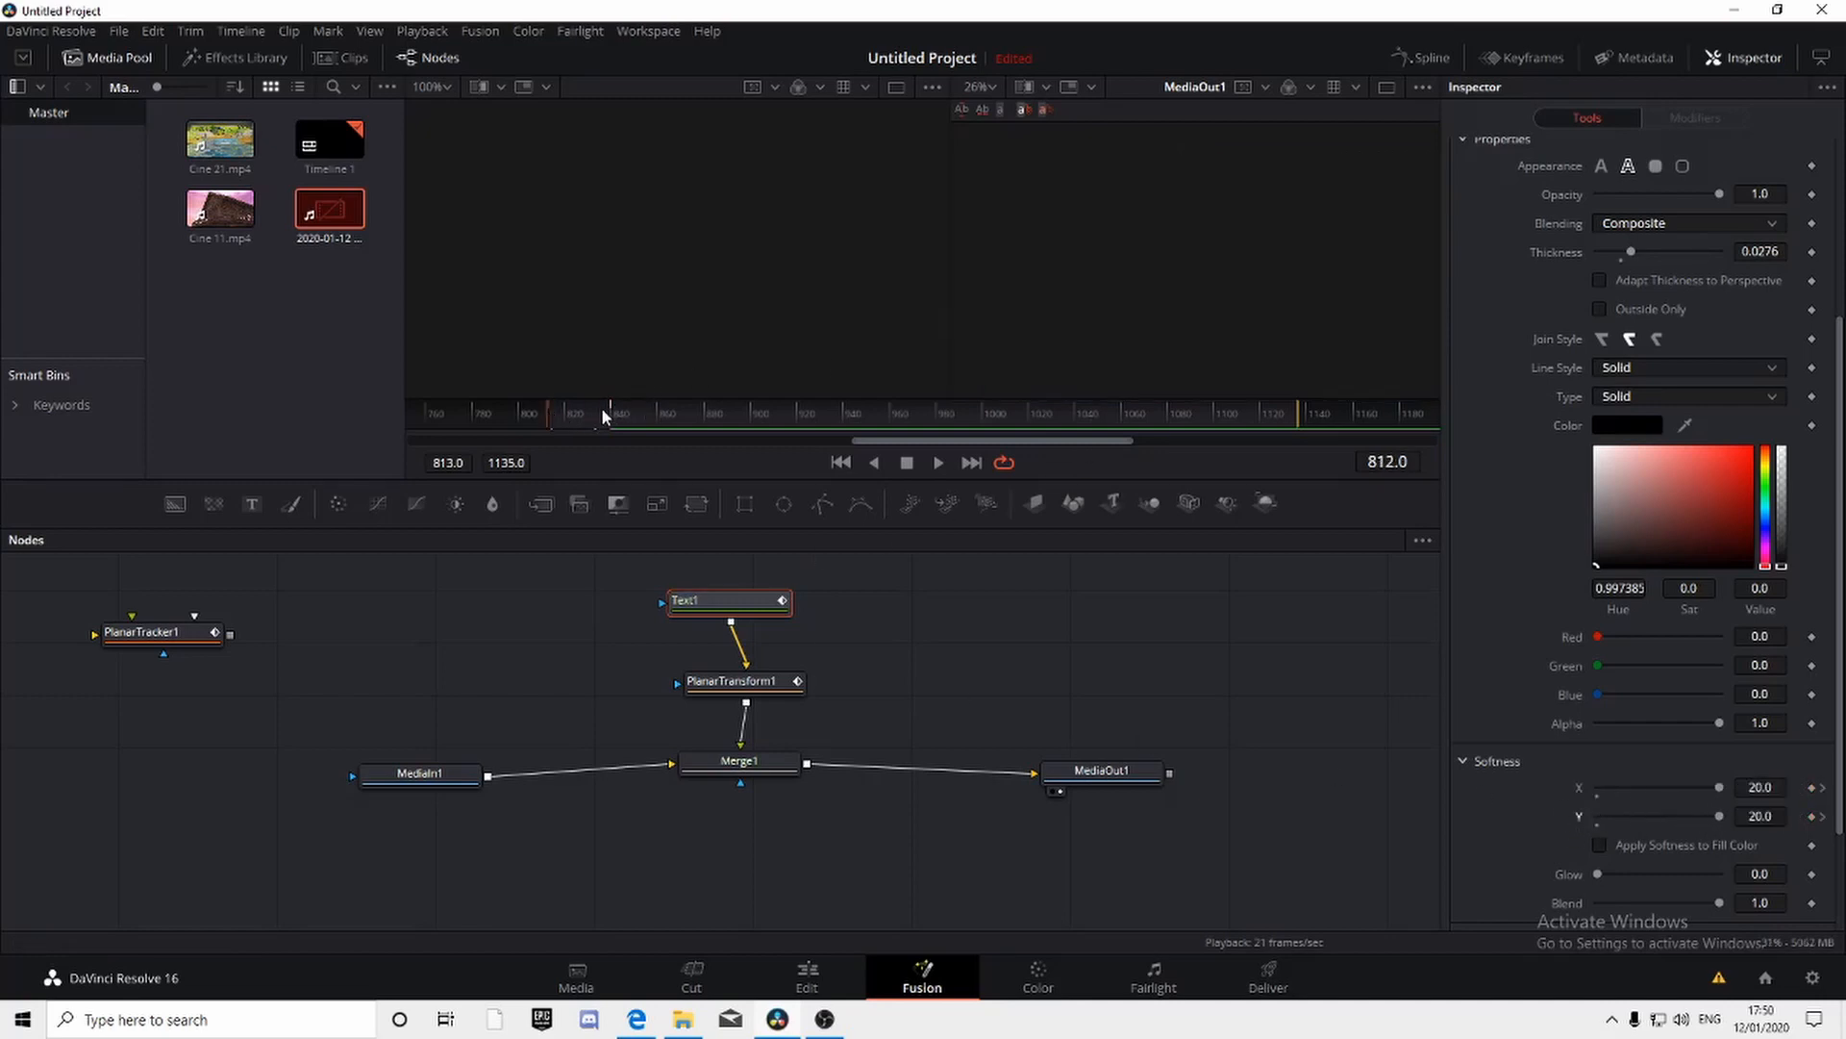
pyautogui.press('space')
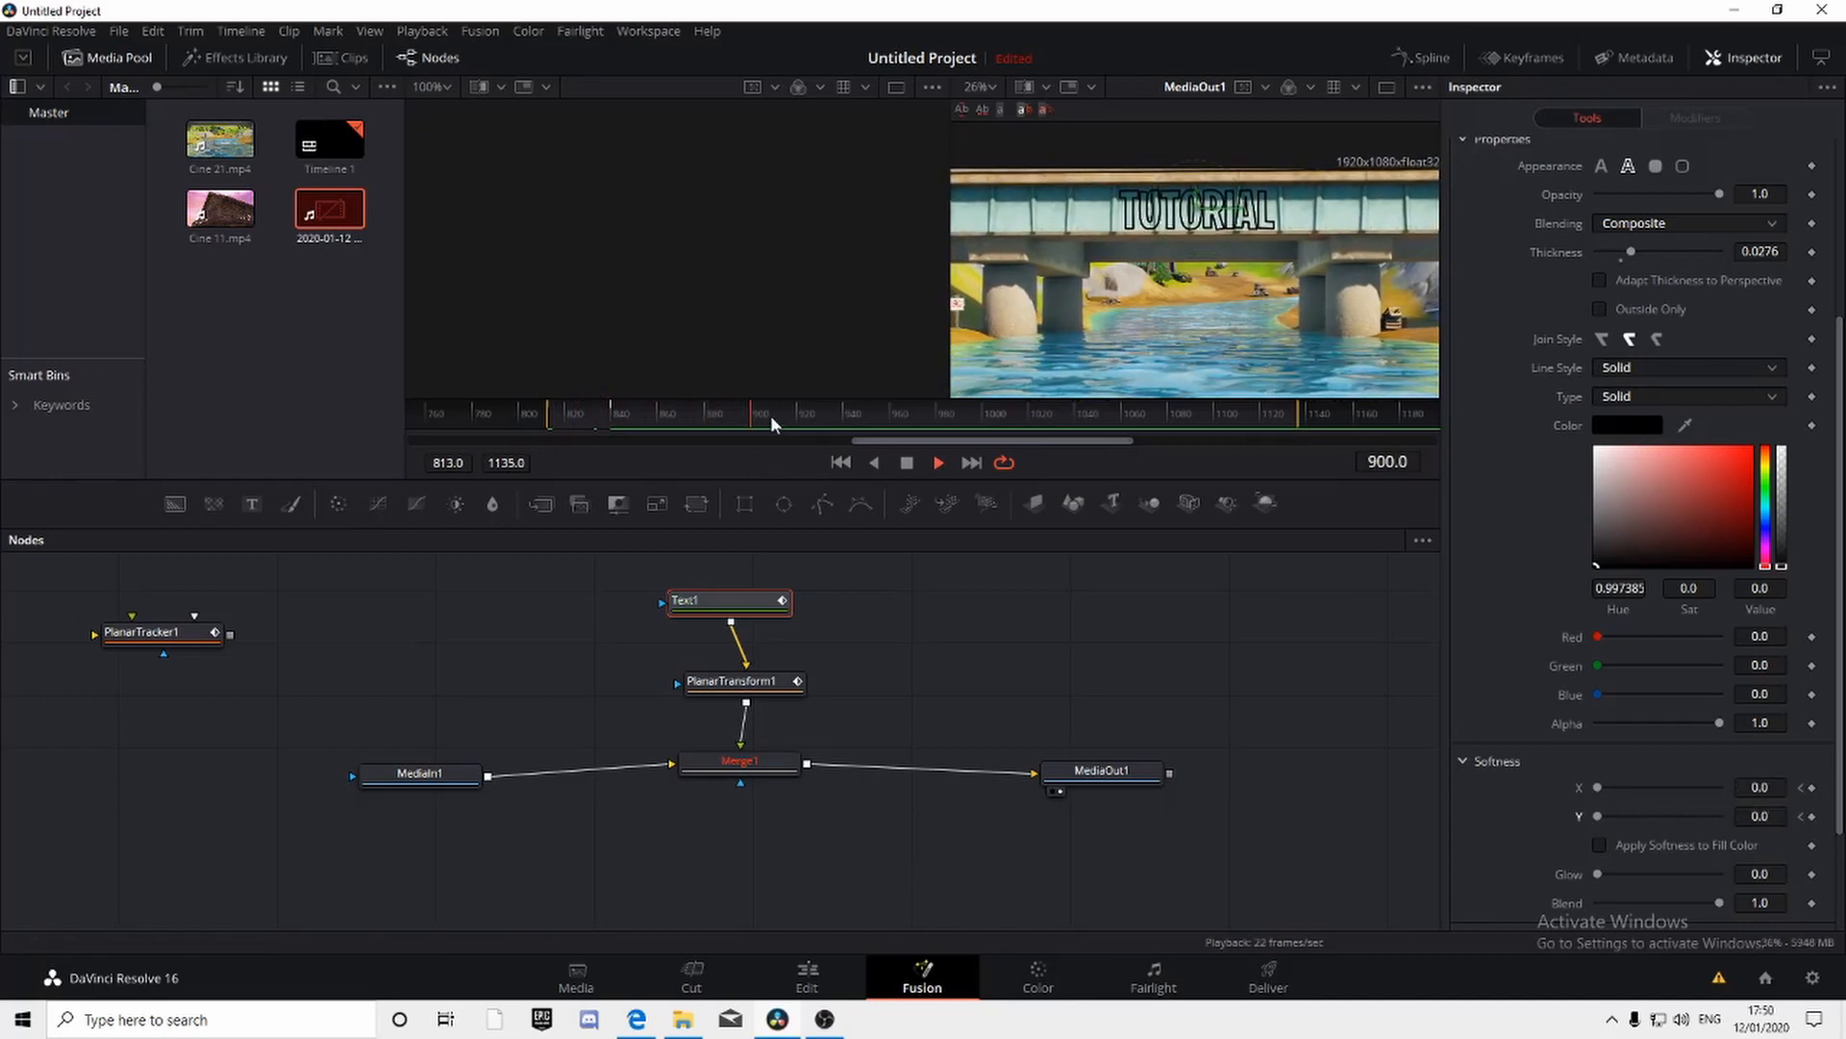
pyautogui.moveTo(770, 413); pyautogui.dragTo(550, 424)
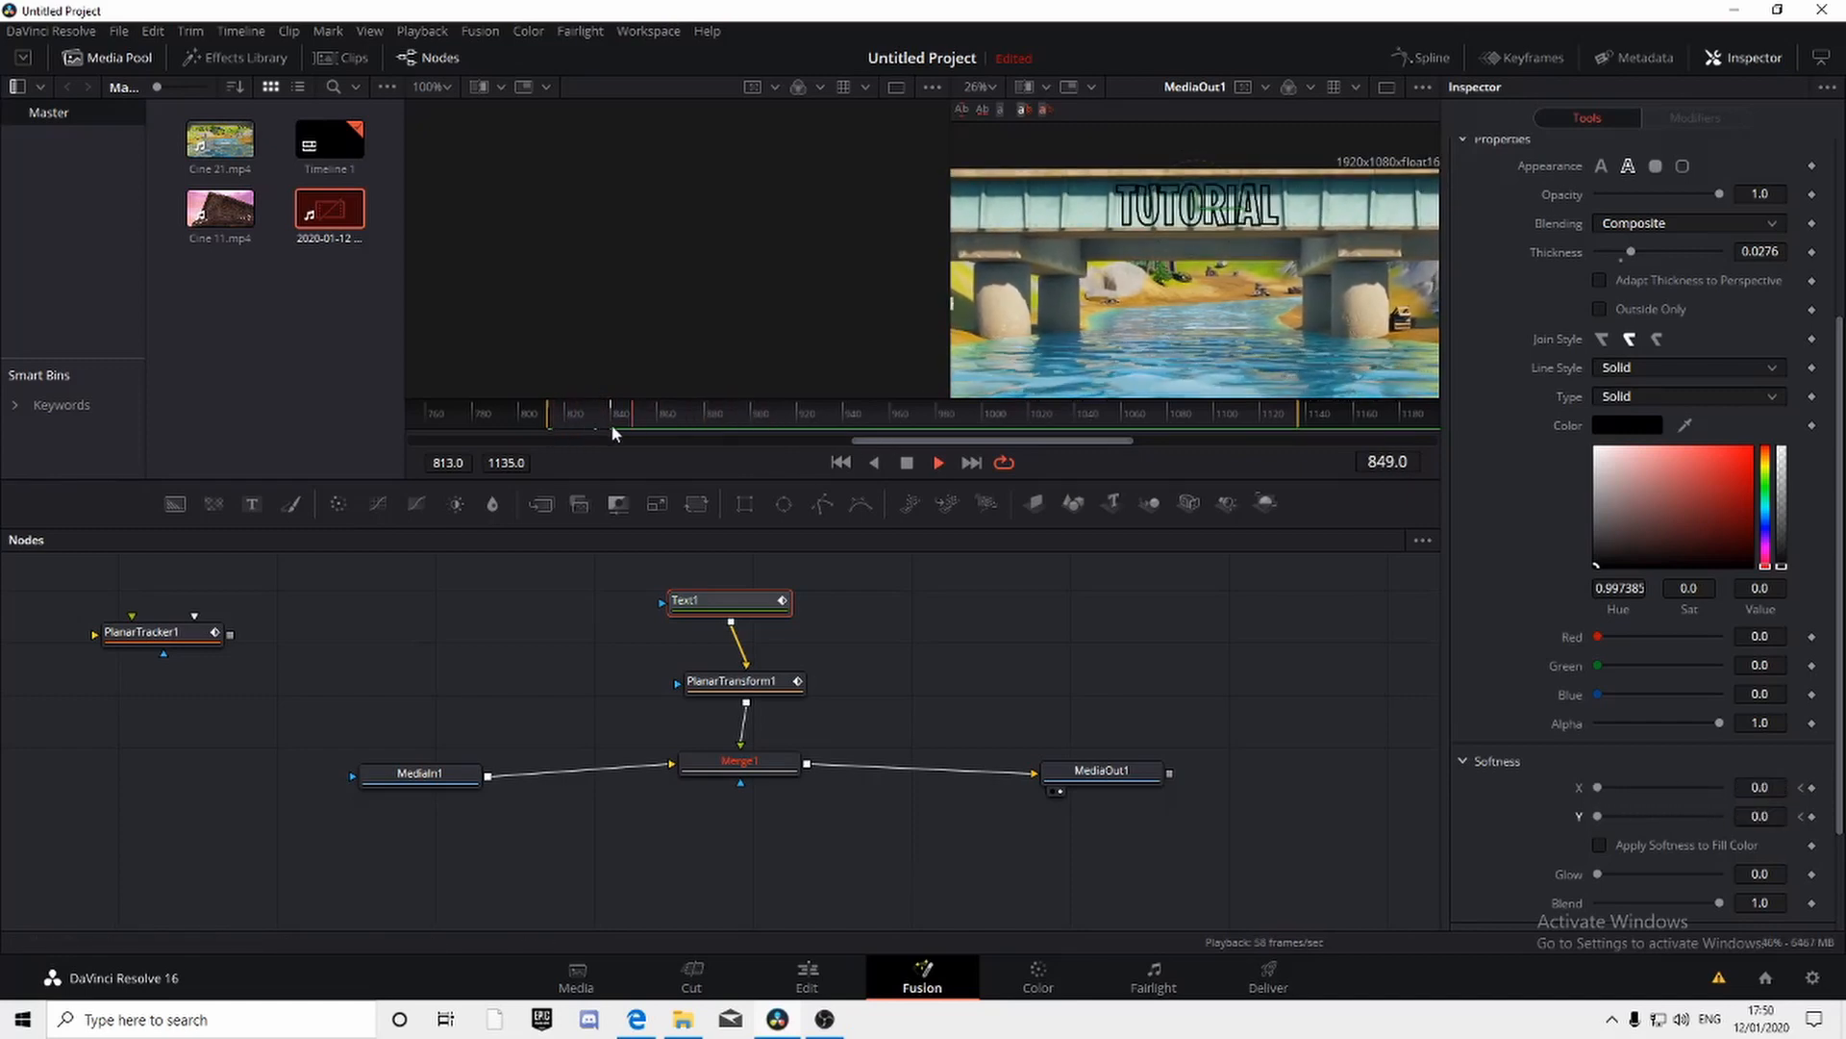
pyautogui.click(906, 463)
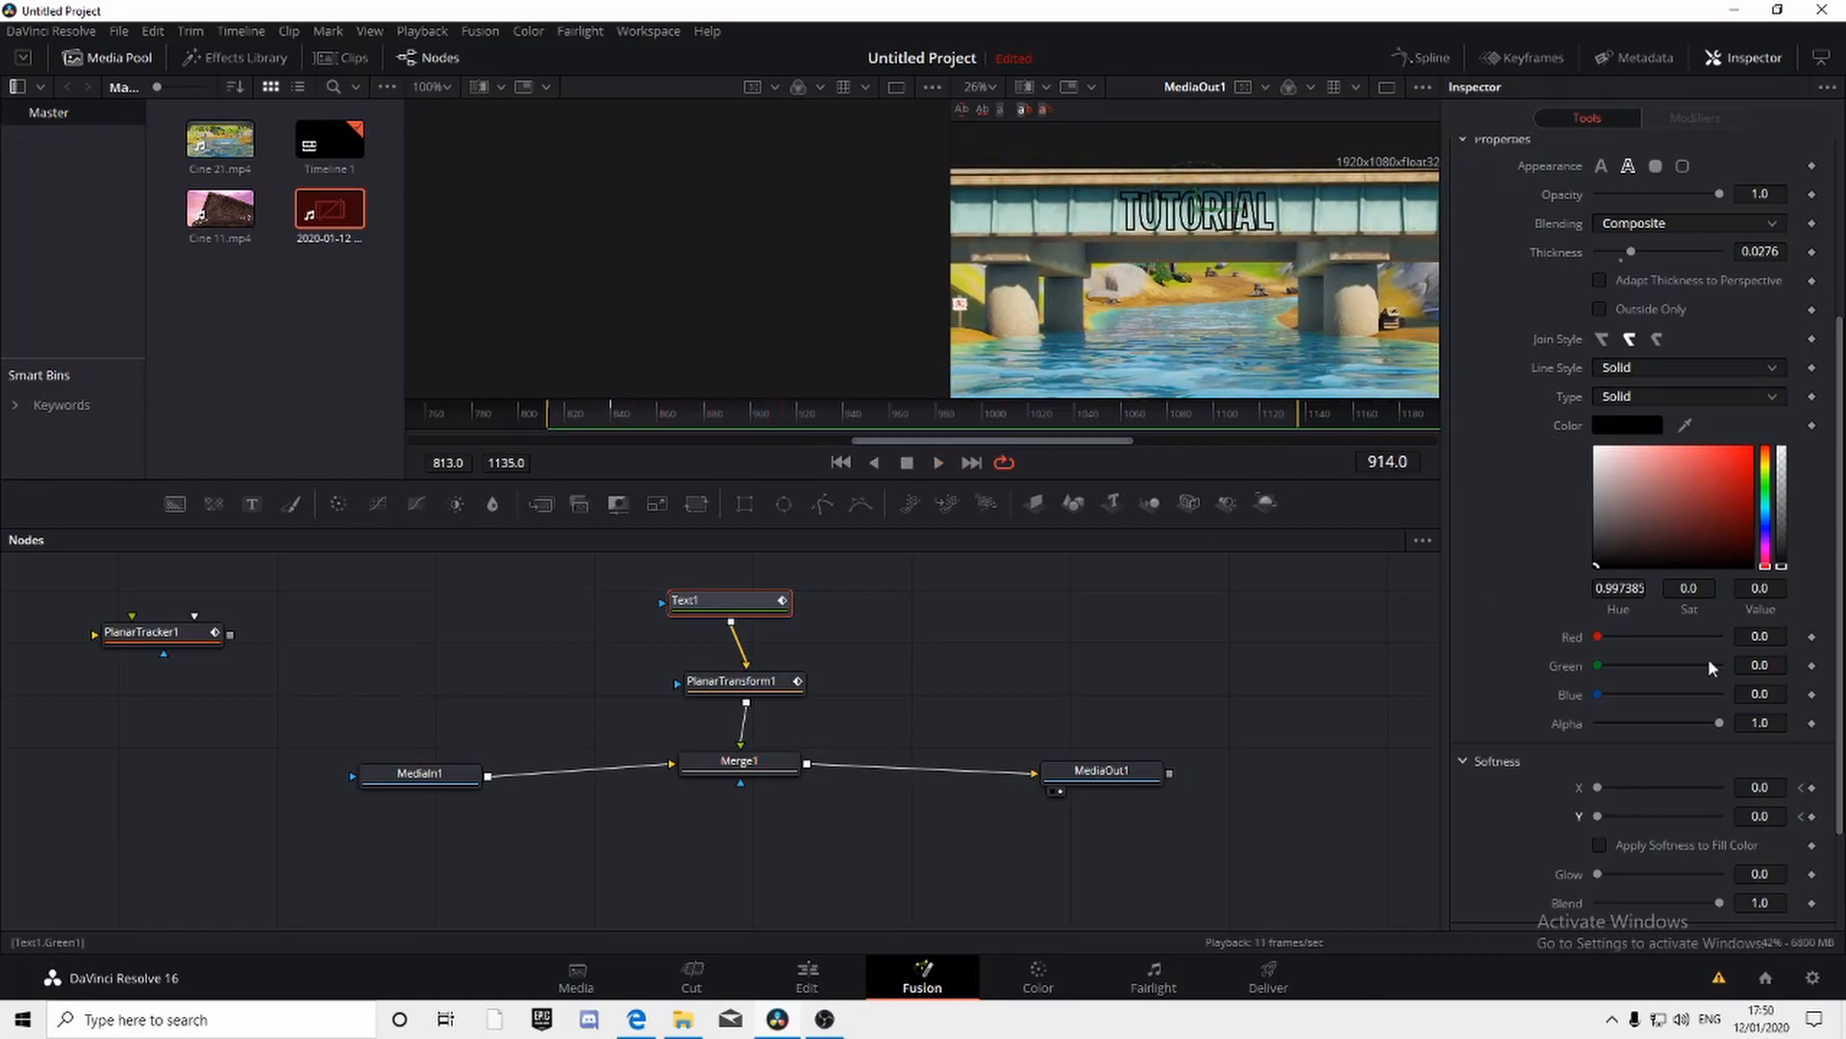
# Step: Expand the outline's Position settings and try its depth offset and pivot, leaving Offset Z and Pivot Z at 0.0
pyautogui.scroll(-3, 1577, 765)
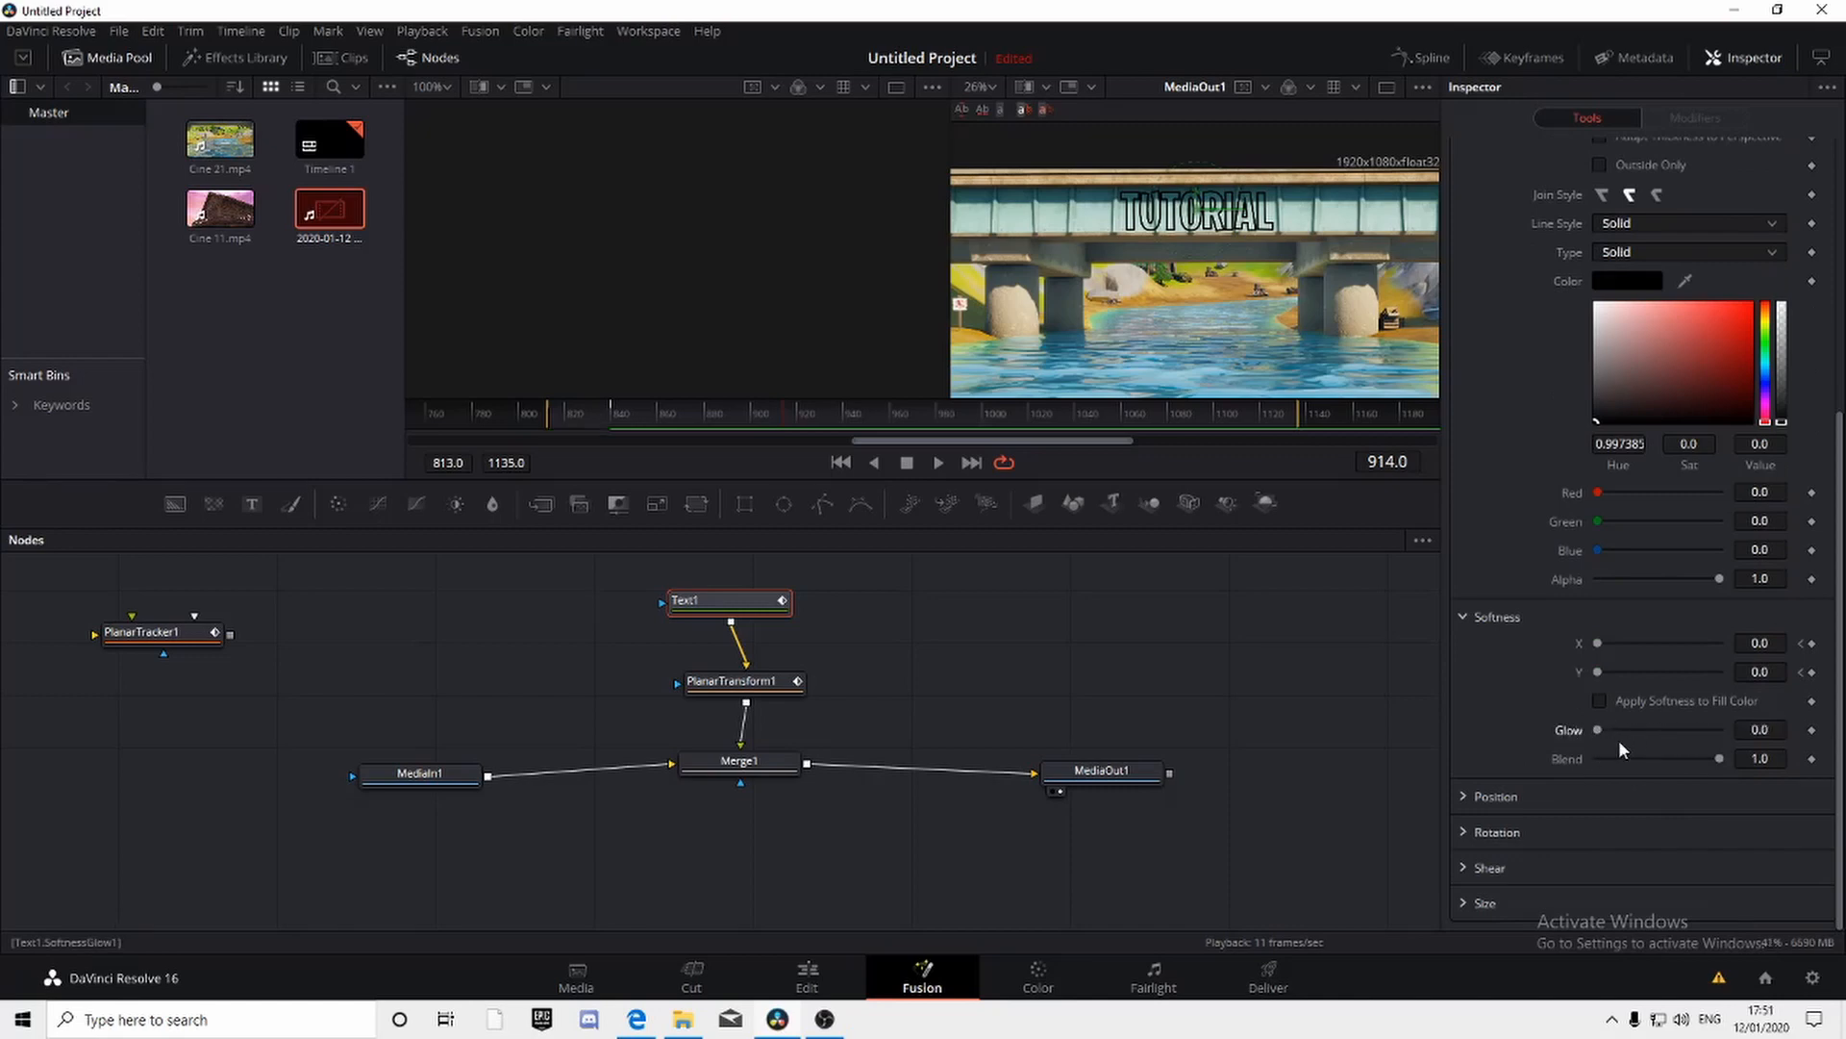
pyautogui.click(1460, 803)
pyautogui.scroll(-2, 1625, 793)
pyautogui.moveTo(1647, 706); pyautogui.dragTo(1663, 782)
pyautogui.click(1659, 787)
pyautogui.click(1660, 843)
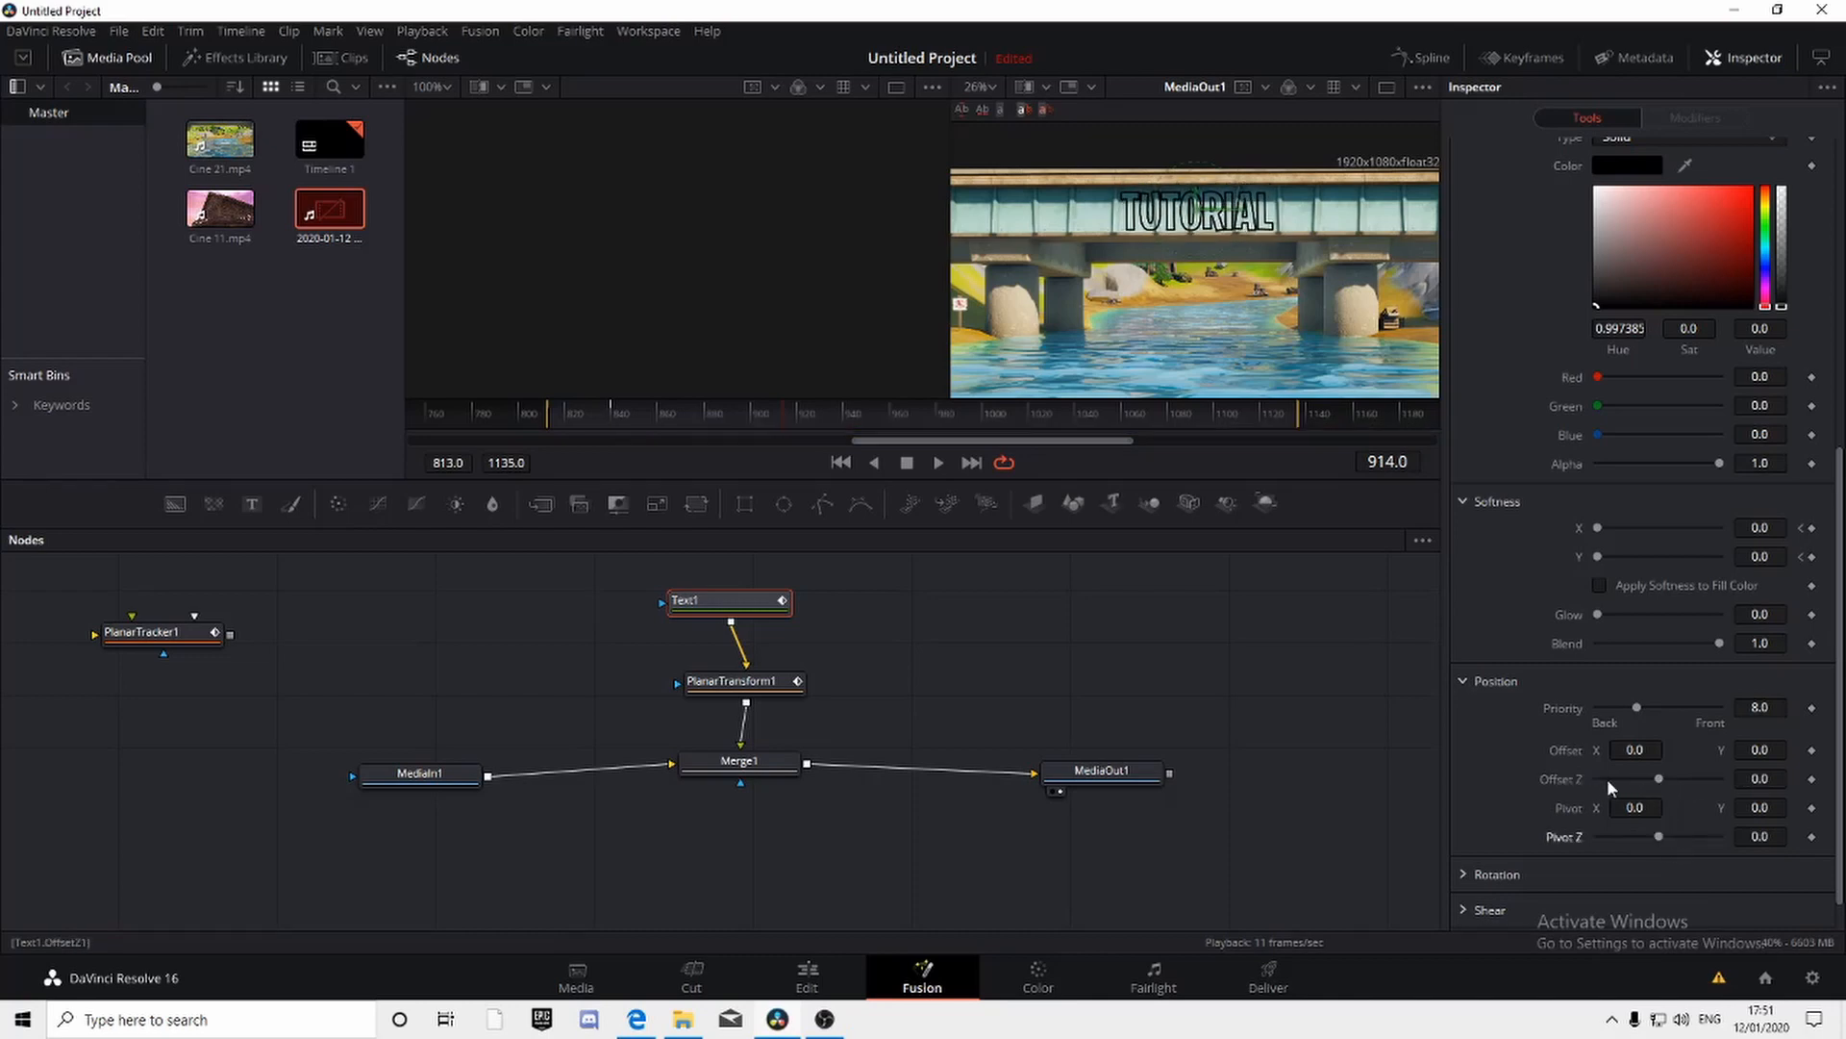
# Step: Expand the outline's Rotation settings and try rotating the text around X and Y, returning both to 0.0
pyautogui.scroll(-1, 1607, 785)
pyautogui.click(1463, 832)
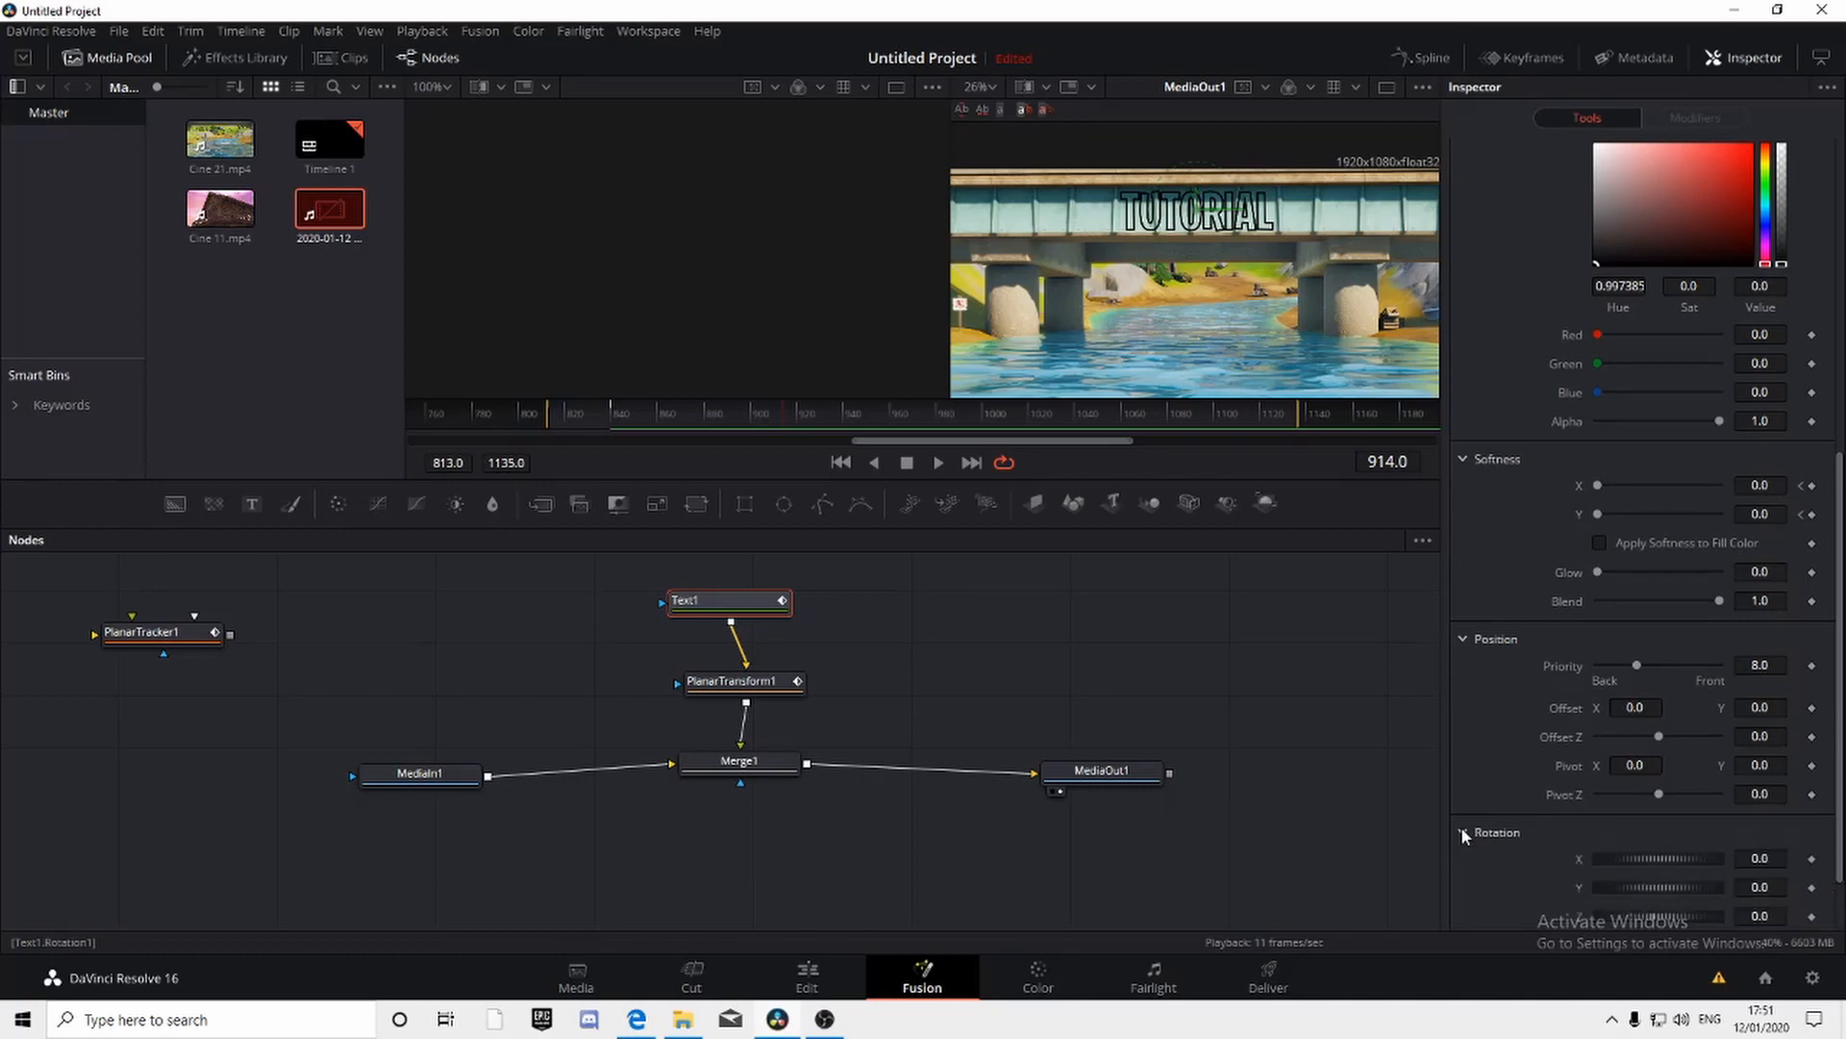
pyautogui.scroll(-2, 1659, 823)
pyautogui.moveTo(1629, 778)
pyautogui.mouseDown()
pyautogui.moveTo(1670, 766)
pyautogui.moveTo(1656, 789)
pyautogui.mouseUp()
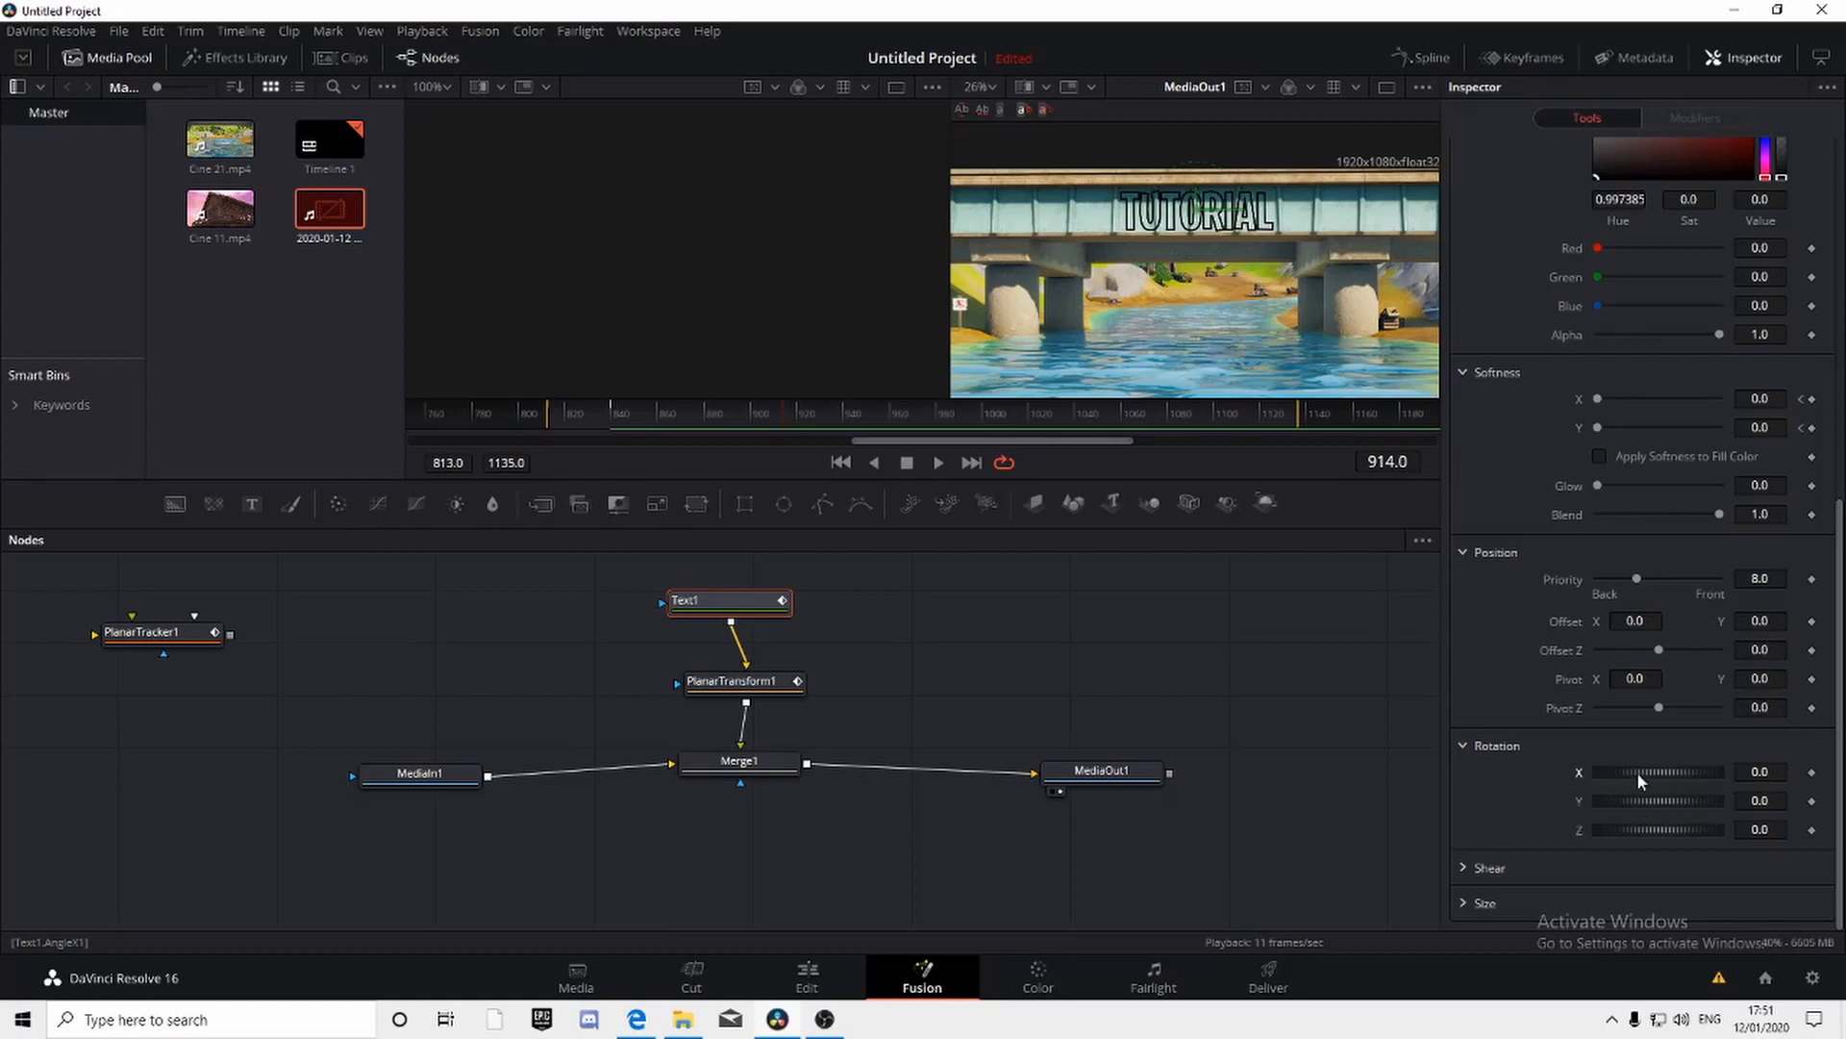
pyautogui.moveTo(1646, 799)
pyautogui.mouseDown()
pyautogui.moveTo(1597, 795)
pyautogui.moveTo(1679, 810)
pyautogui.mouseUp()
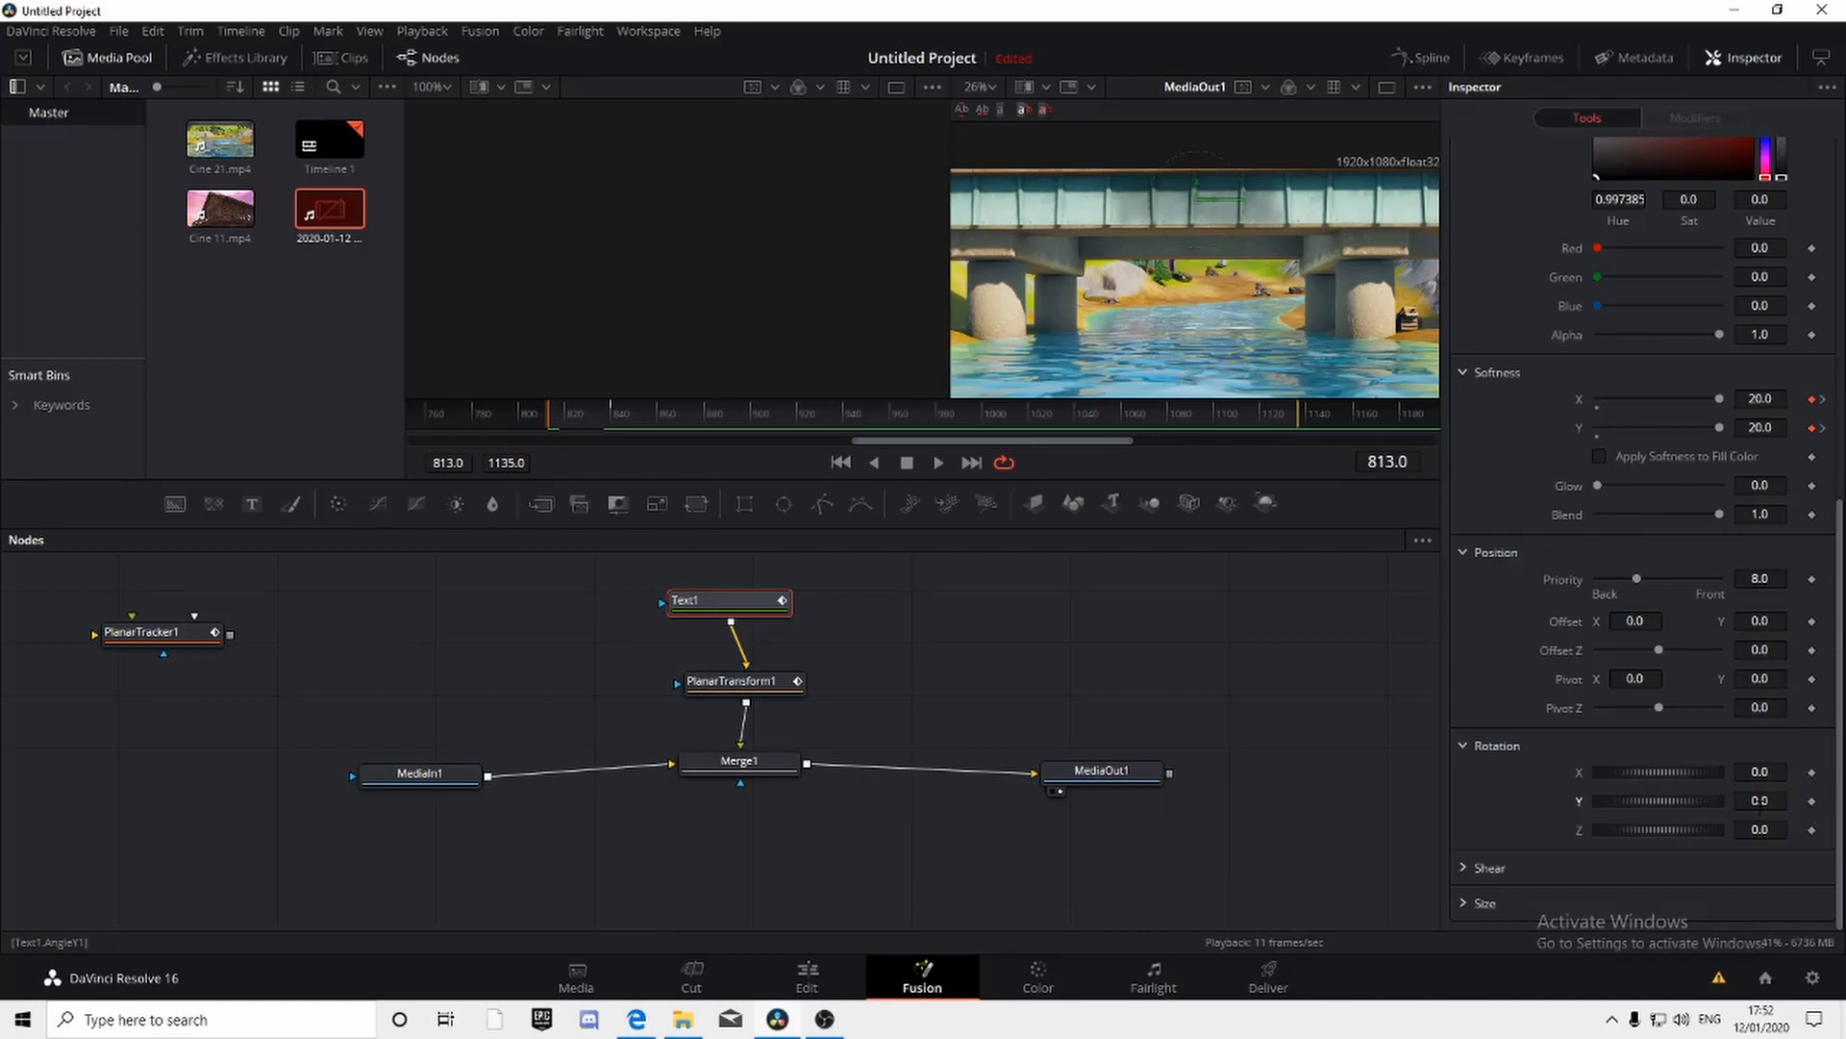
# Step: Keyframe the outline's Y rotation at -360.0 on frame 813 and at 0.0 on frame 860 so the text spins in
pyautogui.moveTo(1687, 818); pyautogui.dragTo(1649, 800)
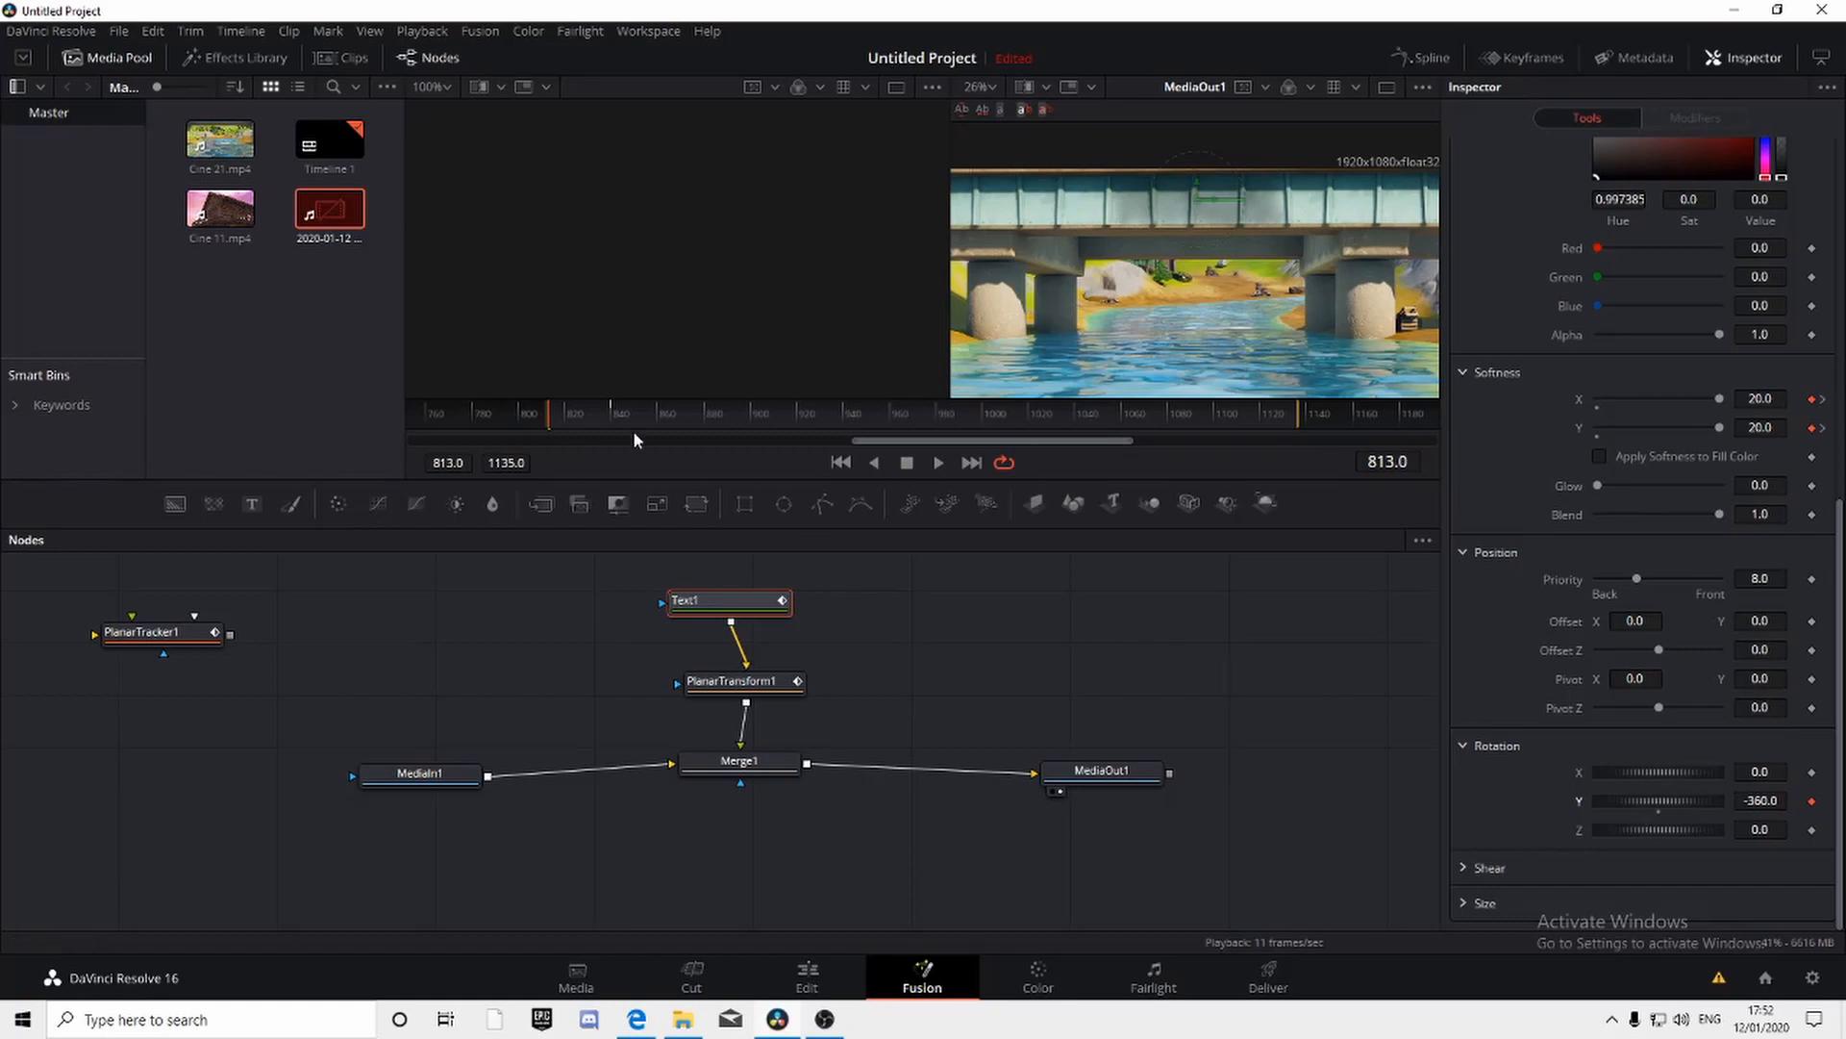
pyautogui.moveTo(545, 412); pyautogui.dragTo(660, 423)
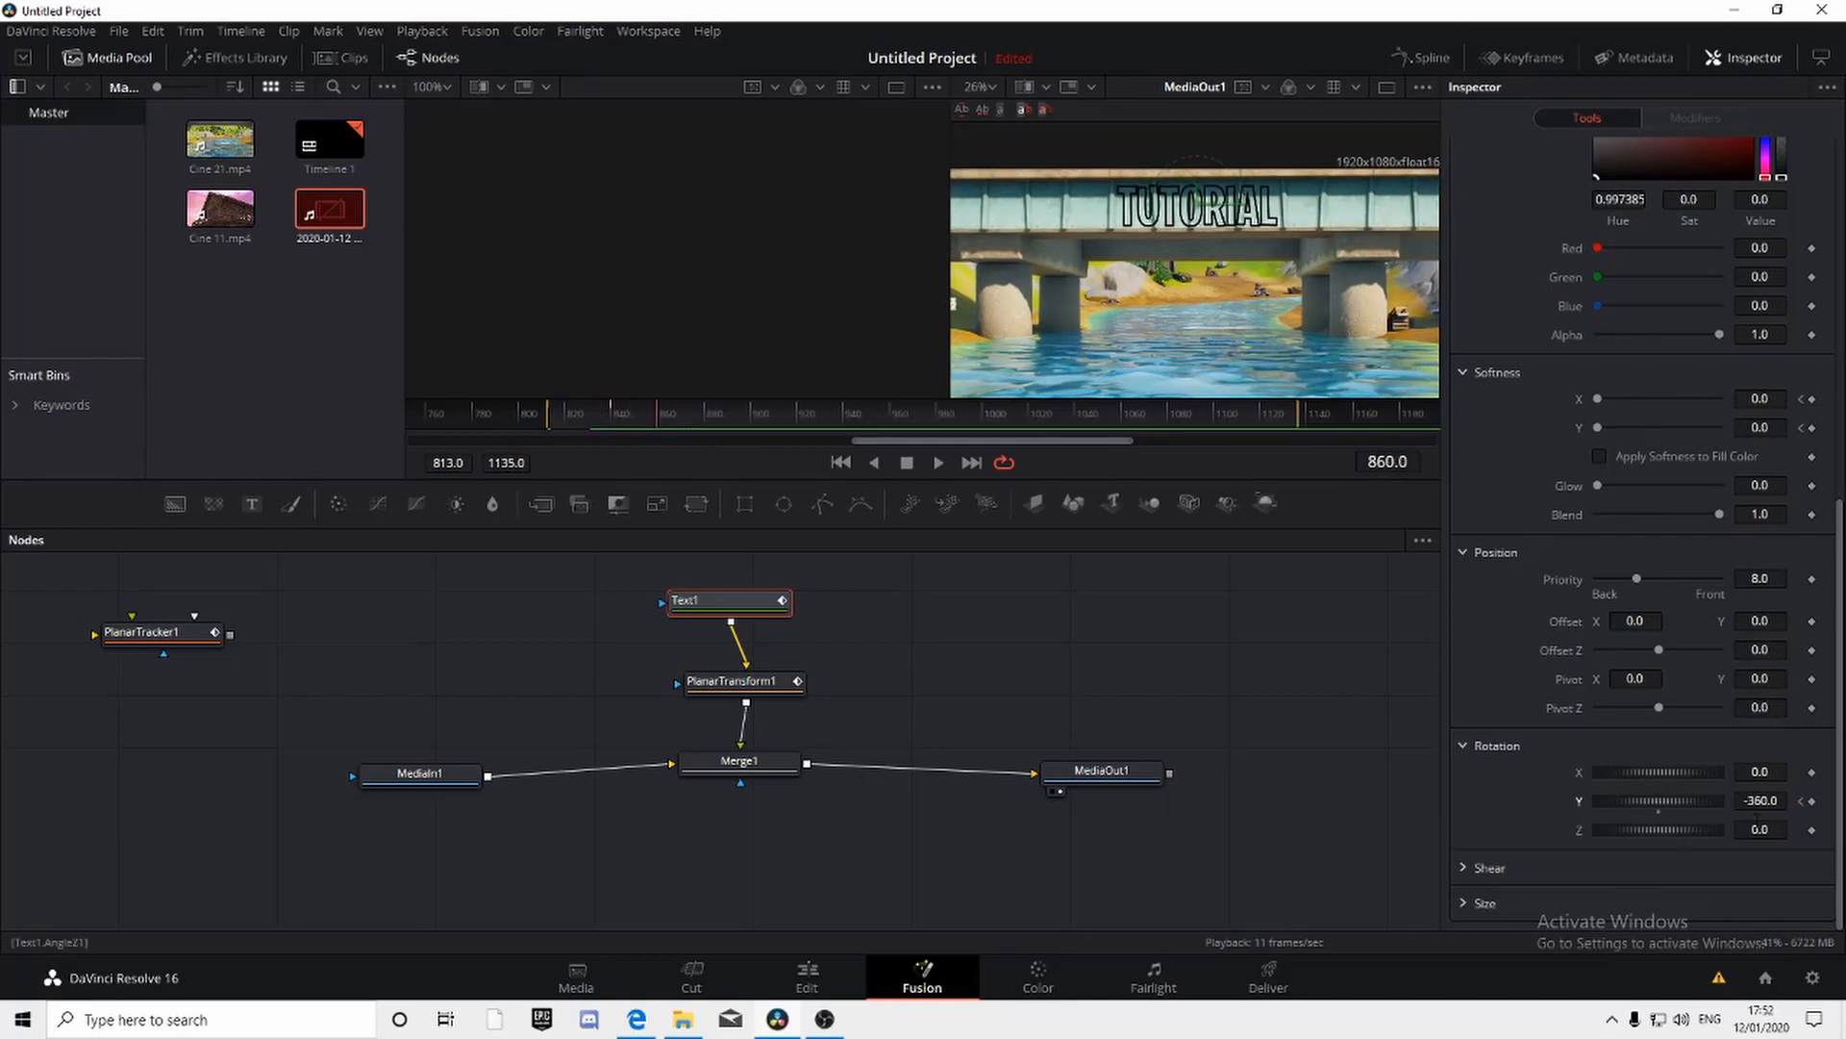
pyautogui.click(1659, 813)
# Step: Replay the clip from frame 813 to review the rotation animation, and stop playback at frame 944
pyautogui.moveTo(575, 412)
pyautogui.mouseDown()
pyautogui.moveTo(615, 414)
pyautogui.moveTo(550, 414)
pyautogui.mouseUp()
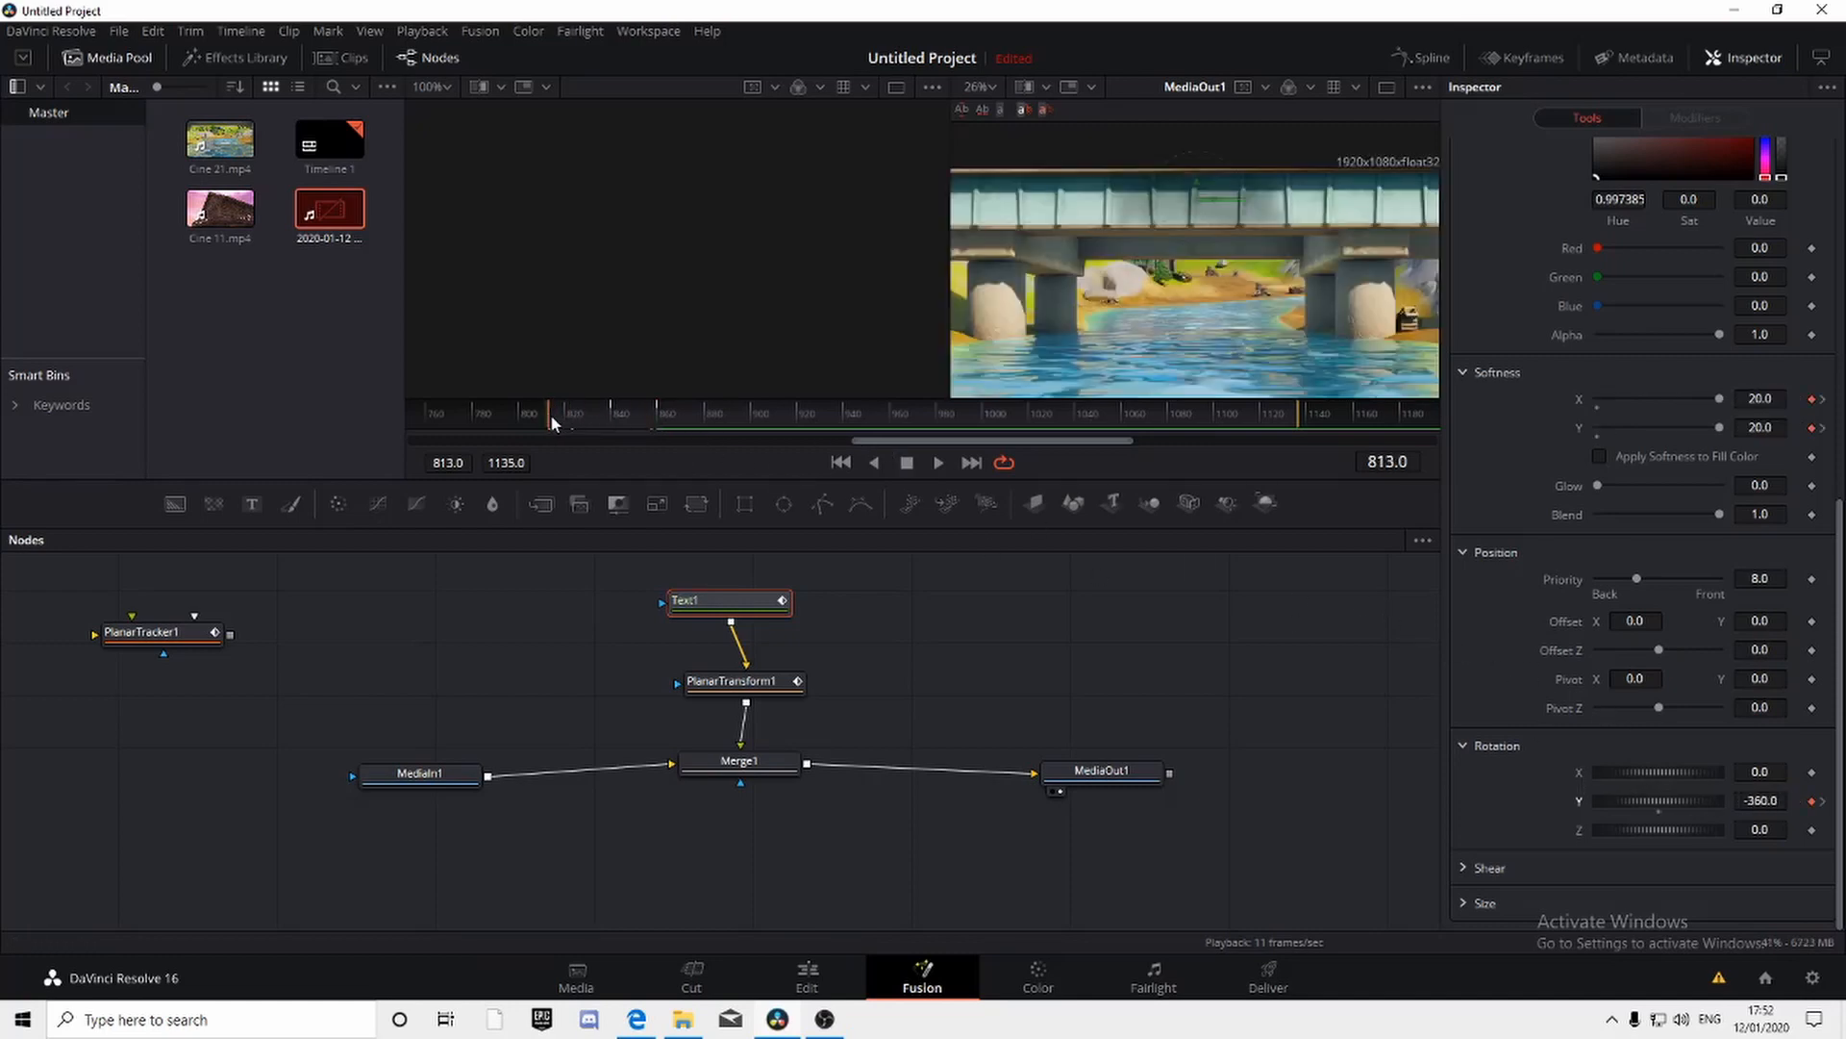
pyautogui.press('space')
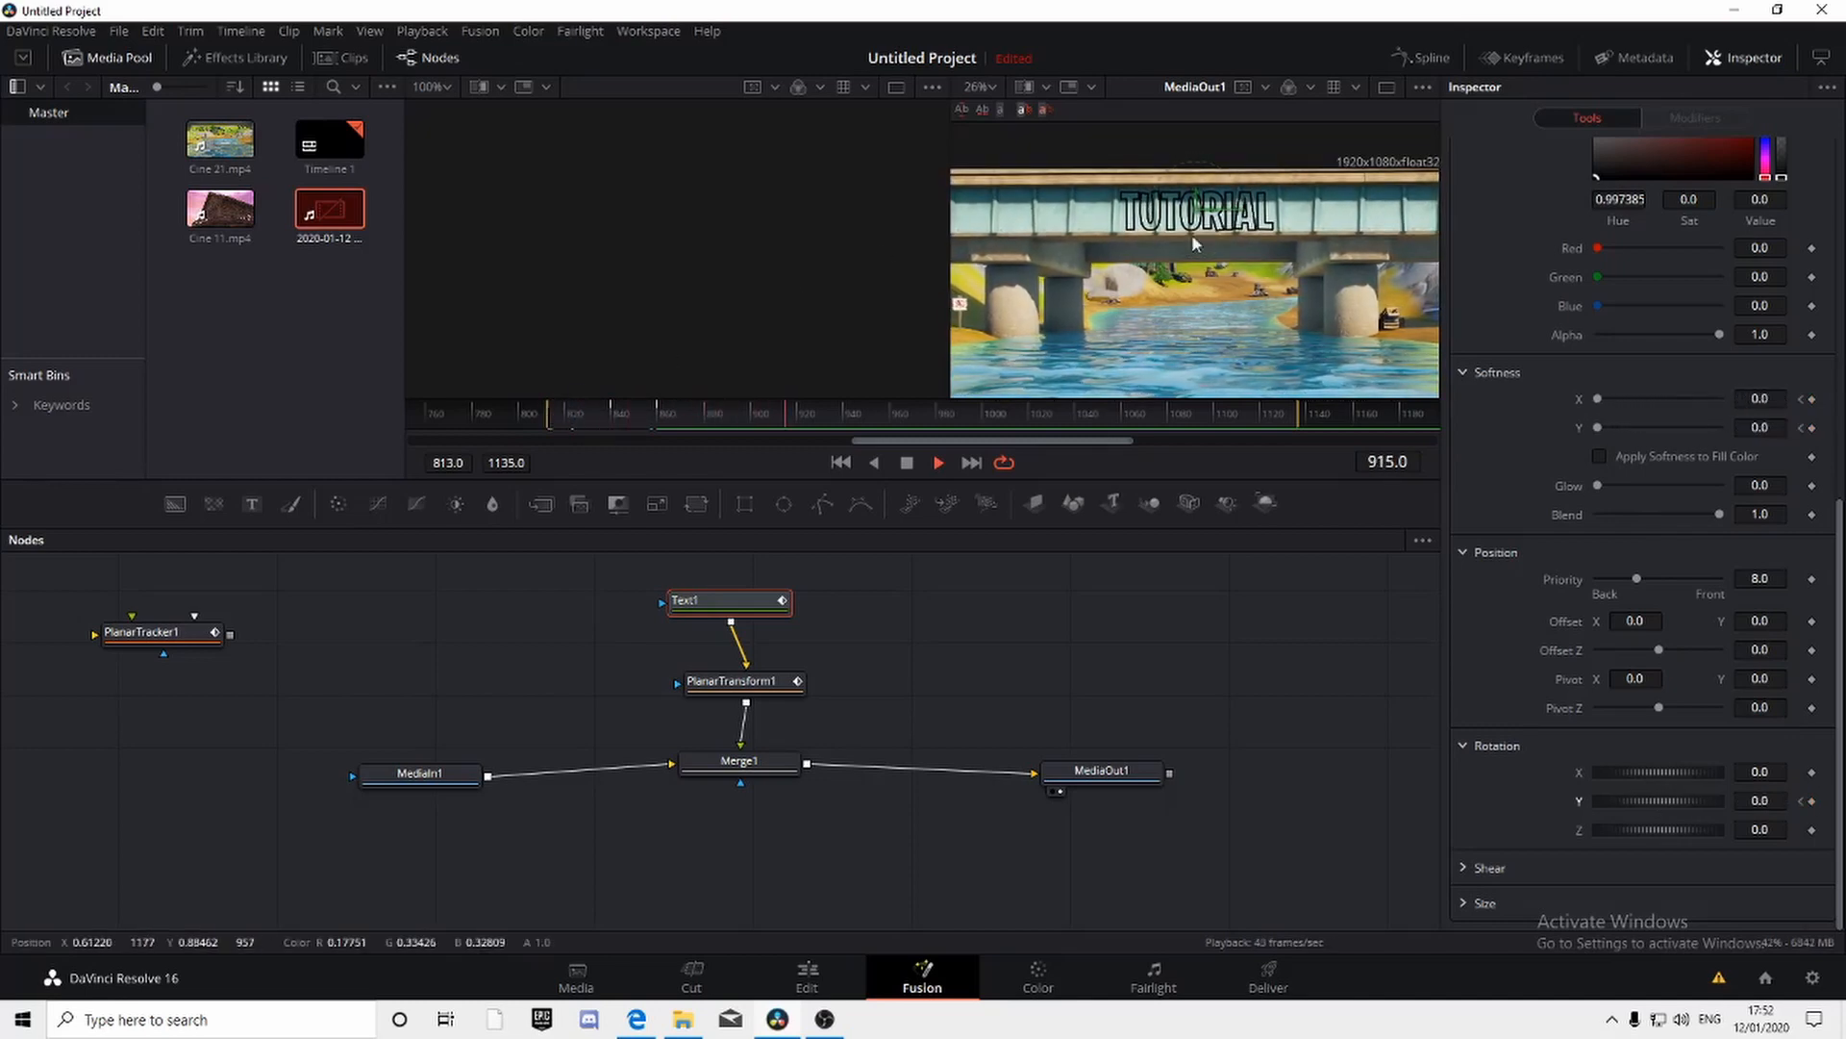
pyautogui.click(907, 463)
# Step: Try shearing the text outline, returning Shear X and Y to 0.0, and expand its Size settings
pyautogui.scroll(-2, 1202, 625)
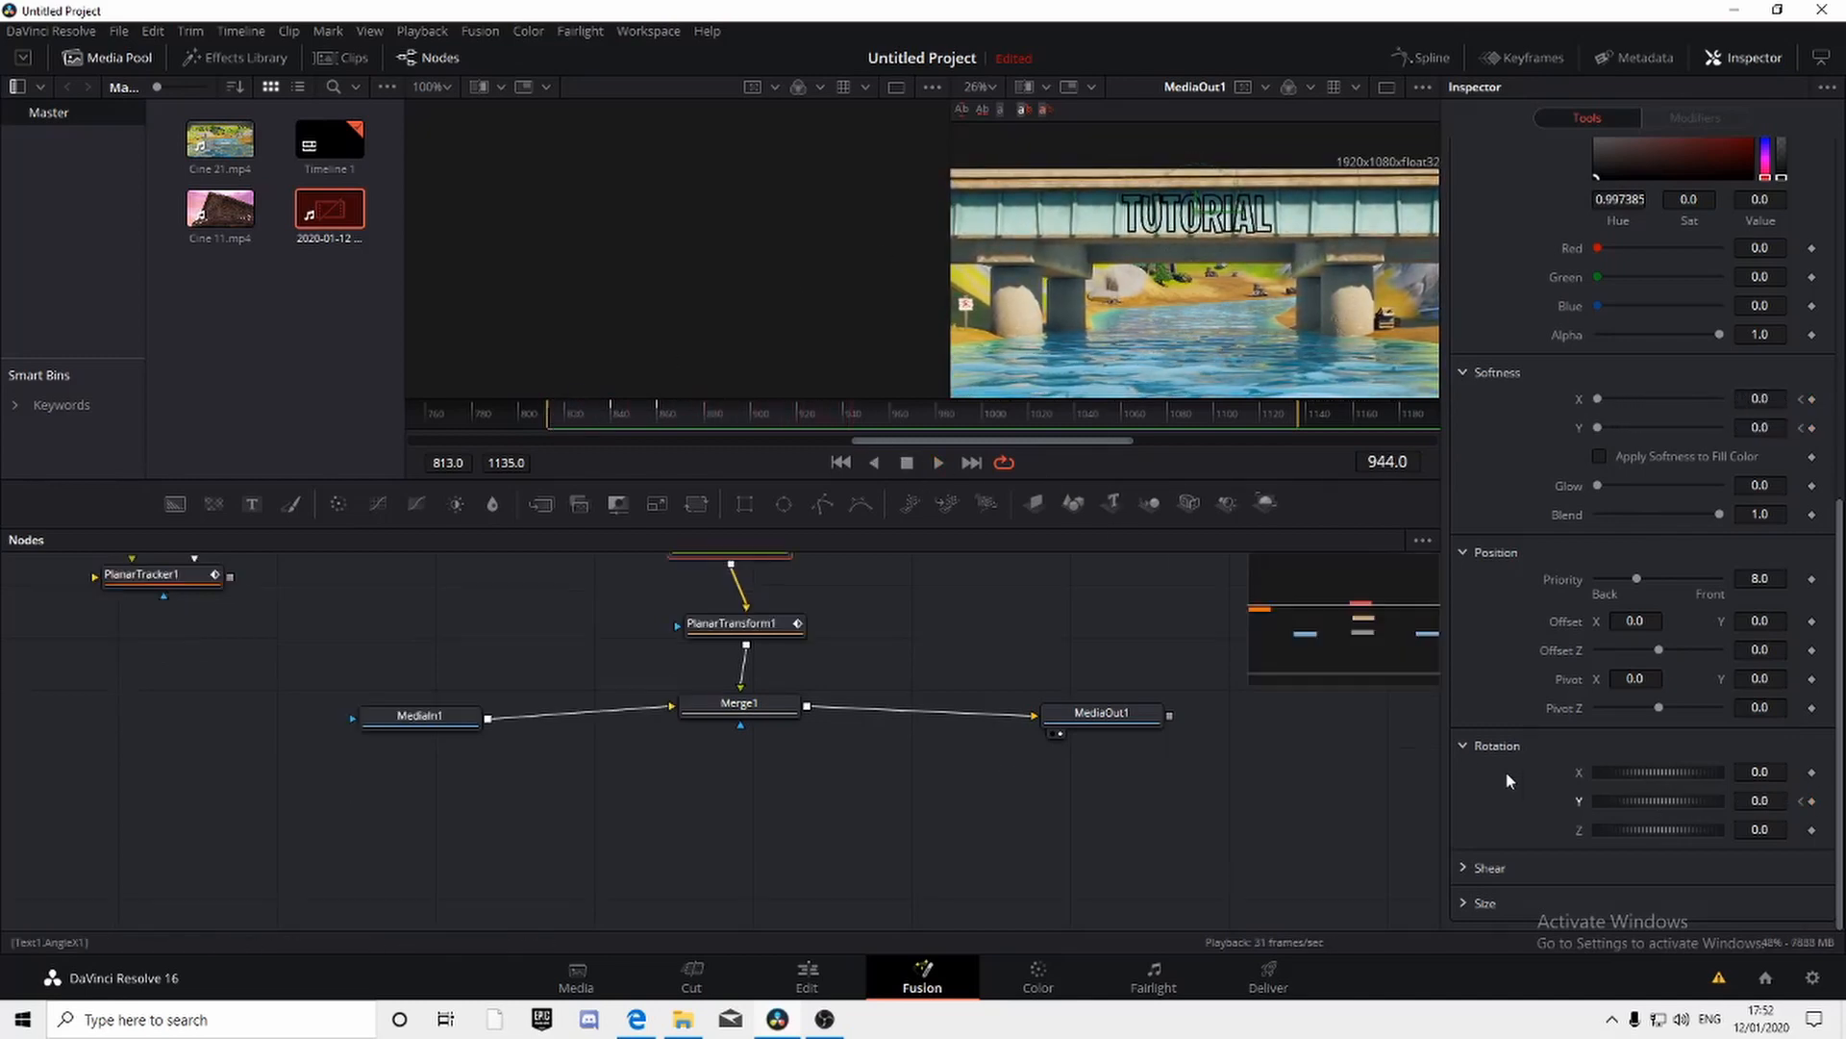
pyautogui.click(1468, 867)
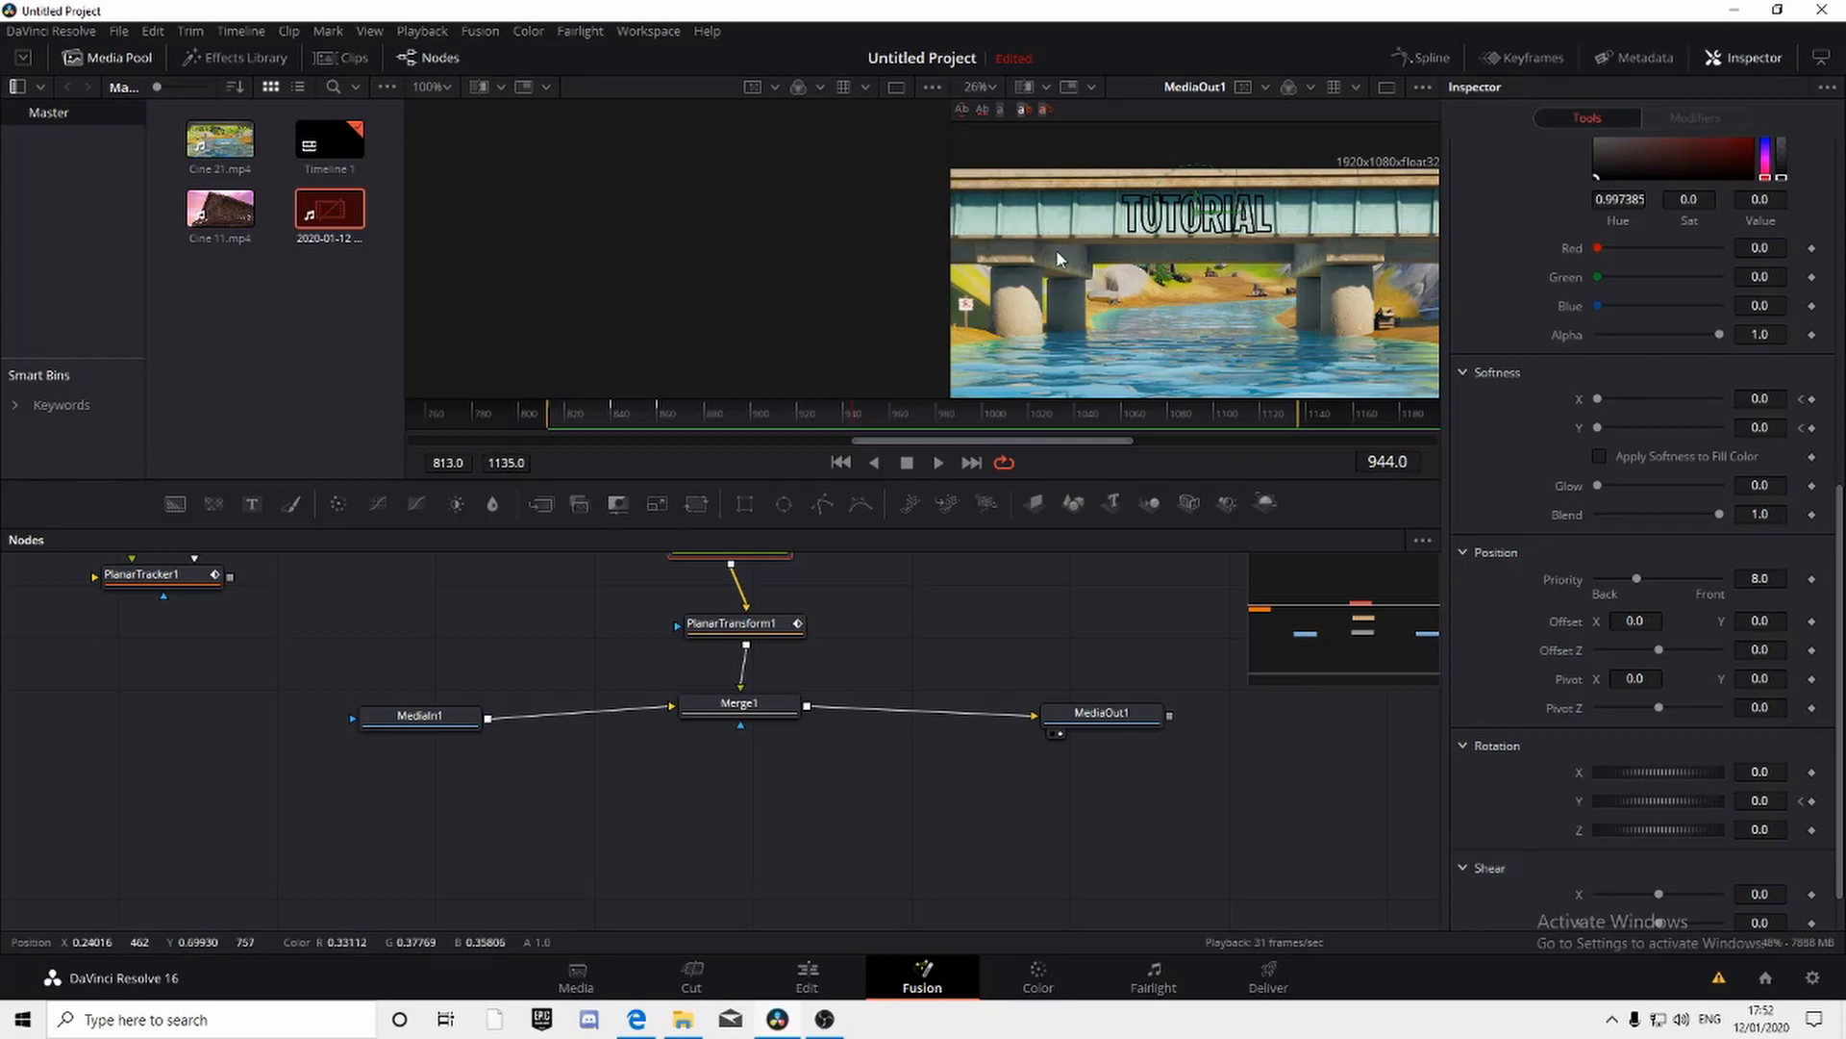
pyautogui.scroll(-1, 1629, 865)
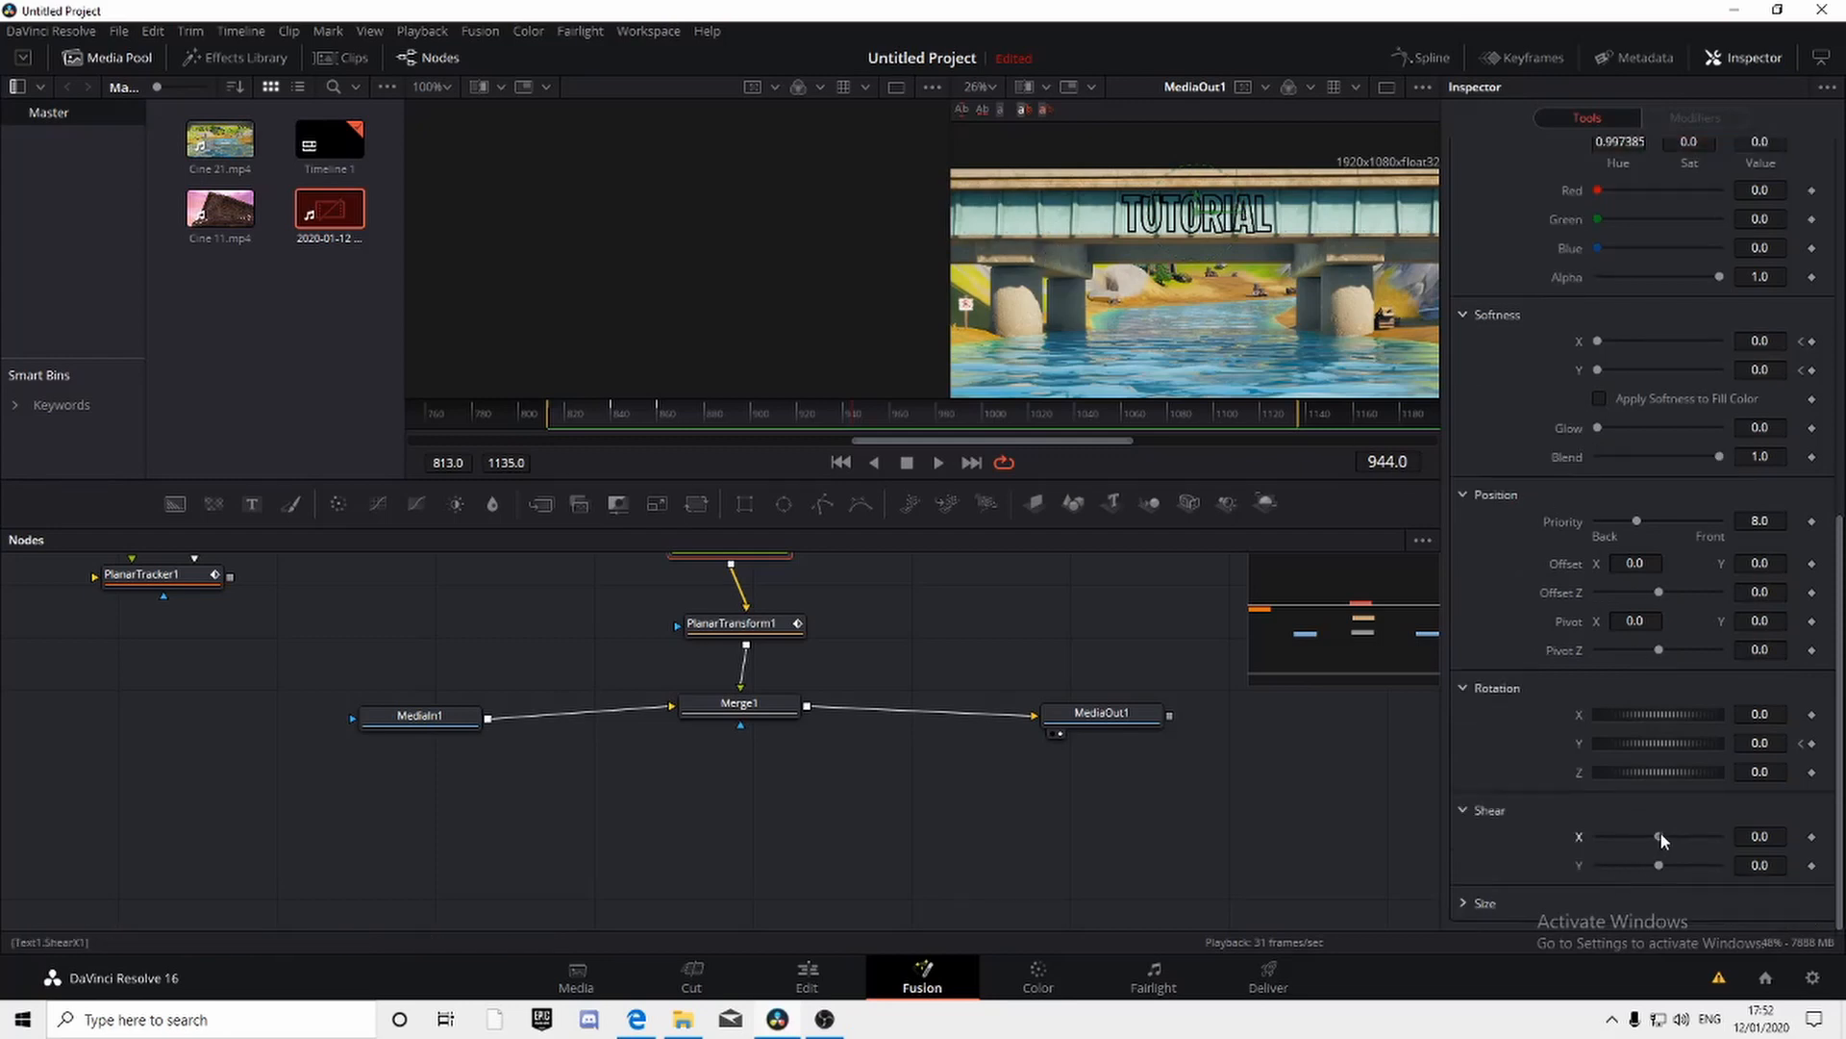
pyautogui.moveTo(1659, 831); pyautogui.dragTo(1619, 890)
pyautogui.click(1485, 902)
pyautogui.scroll(-1, 1642, 839)
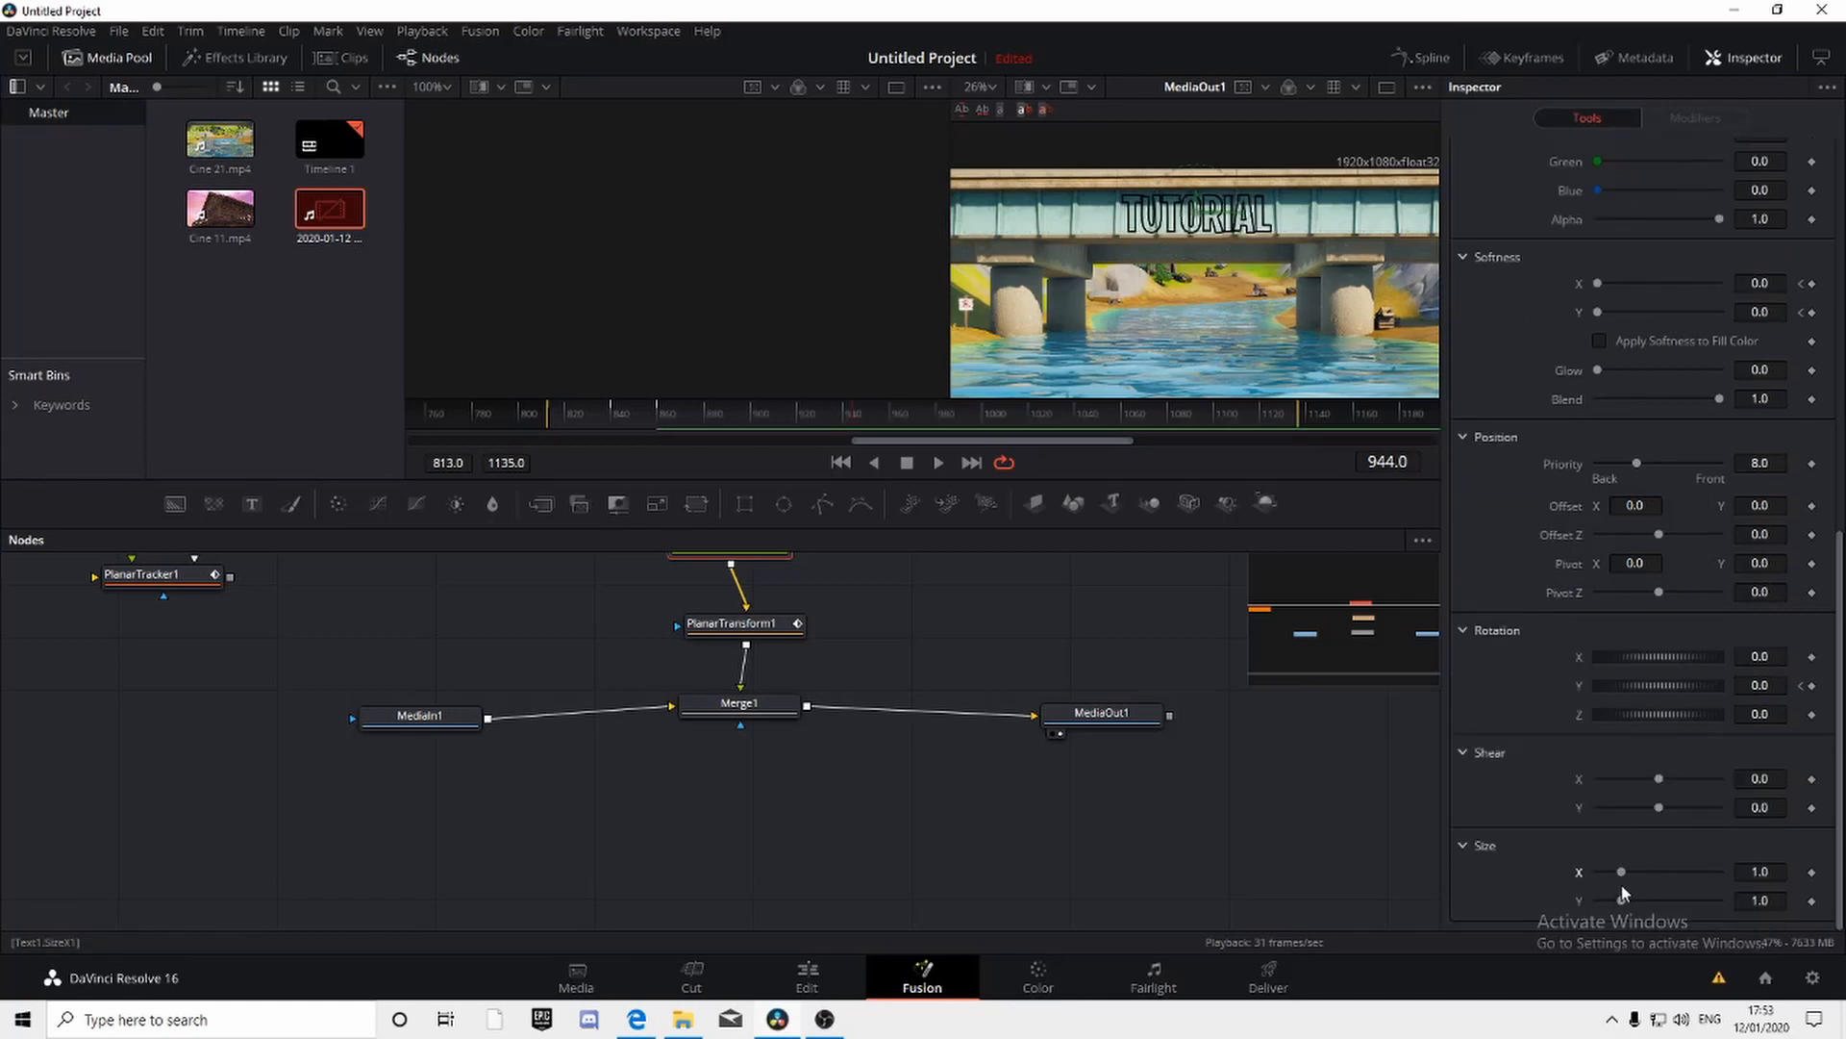